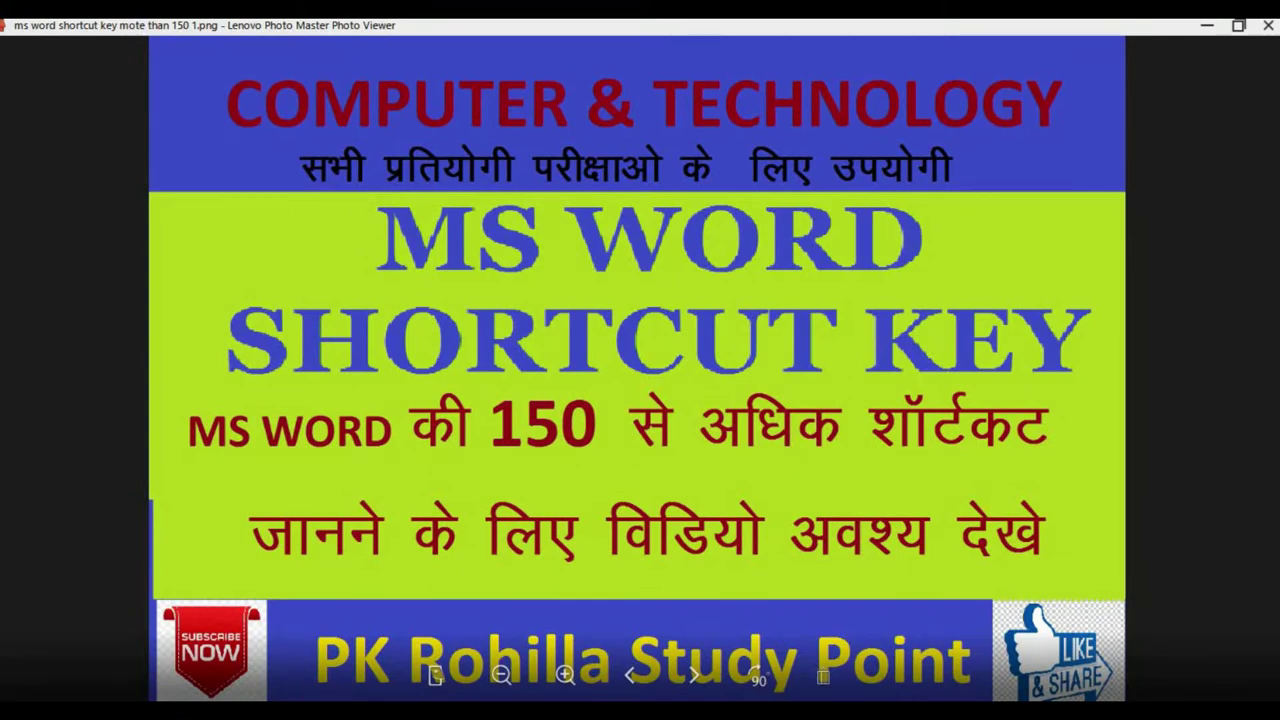
Bring the shortcut A to Z.docx Word document to the front from the taskbar
mouse_move(360, 712)
click(383, 669)
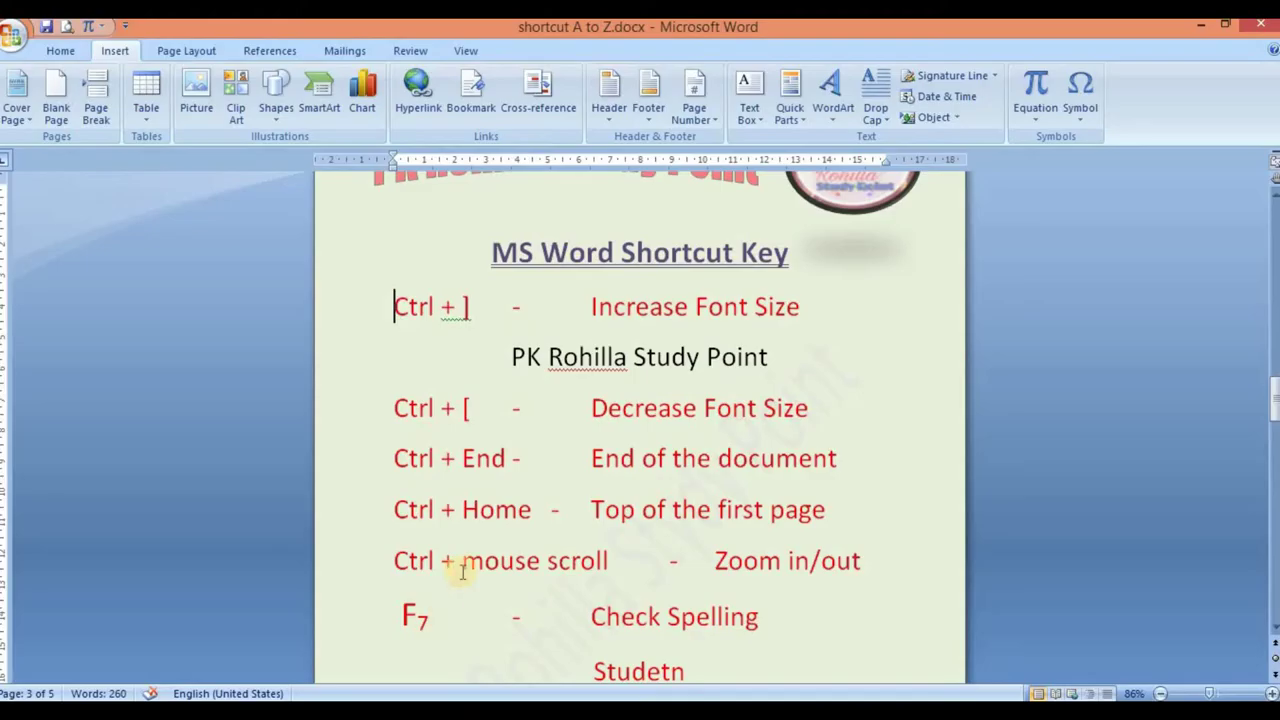
click(472, 386)
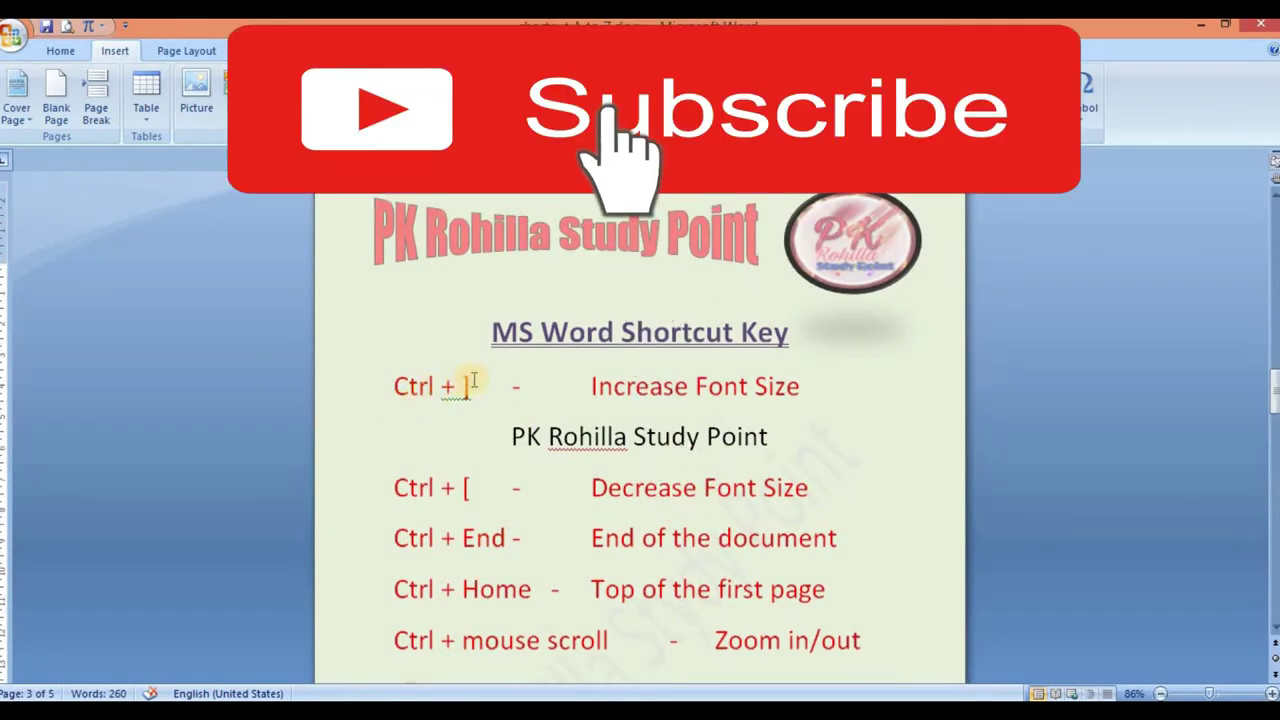
key(shift+Home)
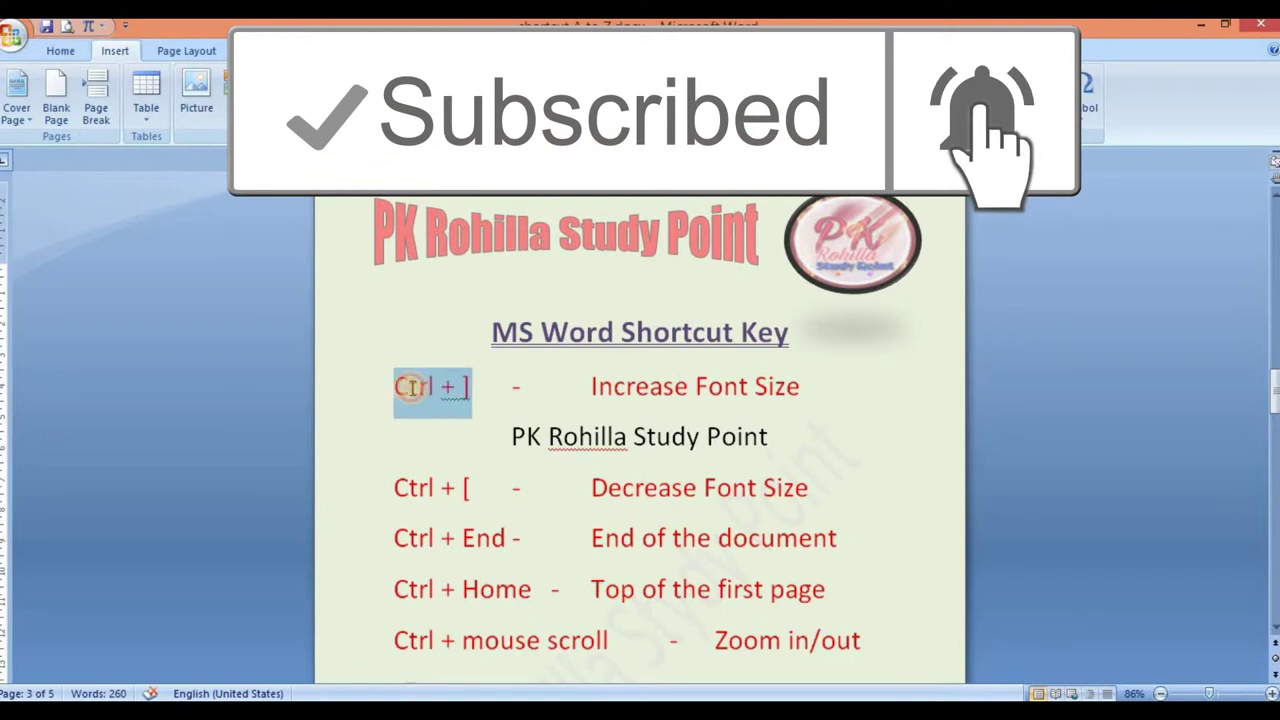
click(487, 381)
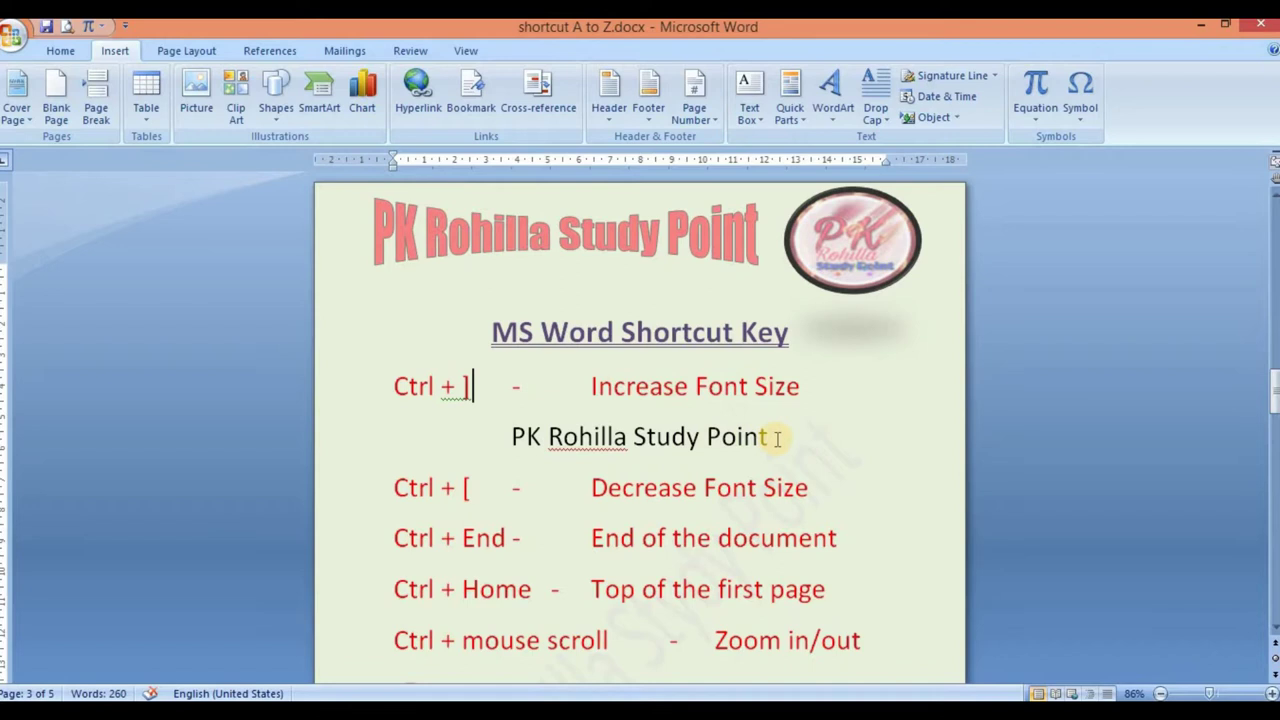
Check the Home tab's Font Size list, leaving the size unchanged
click(72, 52)
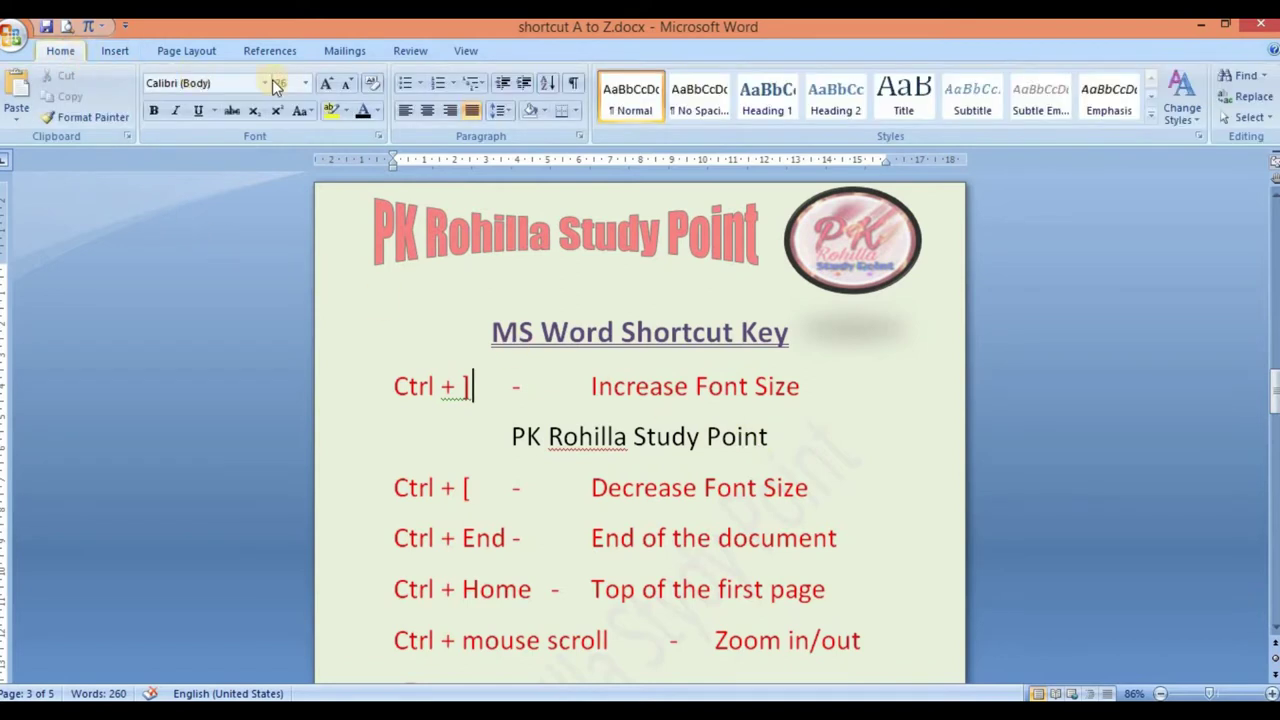
click(303, 85)
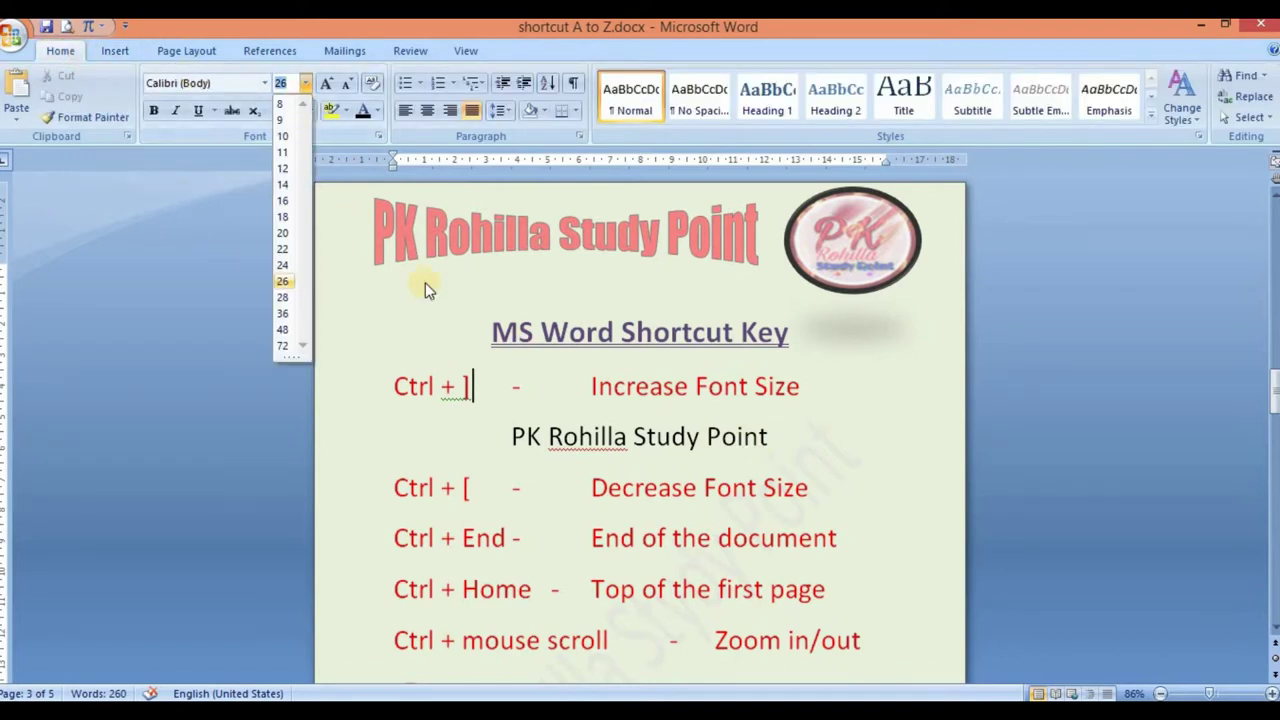
click(520, 372)
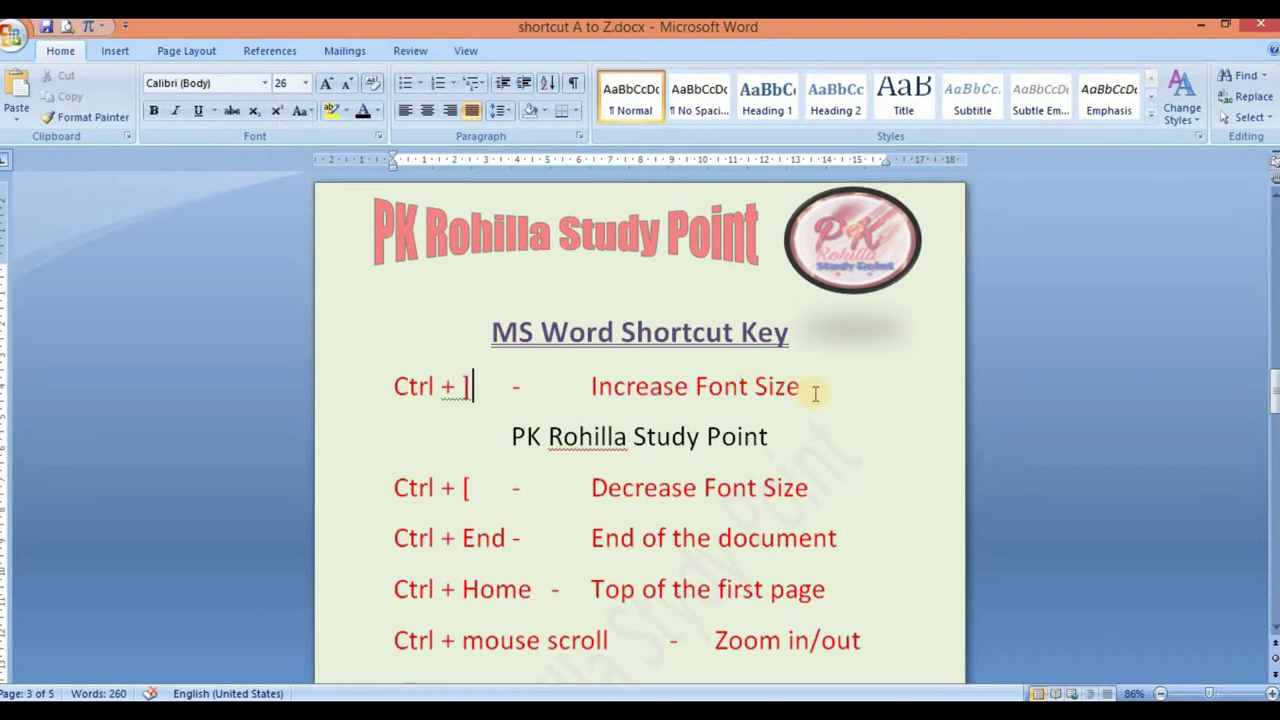
drag(805, 389, 594, 392)
click(803, 441)
Enlarge the PK Rohilla Study Point line to about 42 pt with Ctrl+]
drag(728, 452, 530, 462)
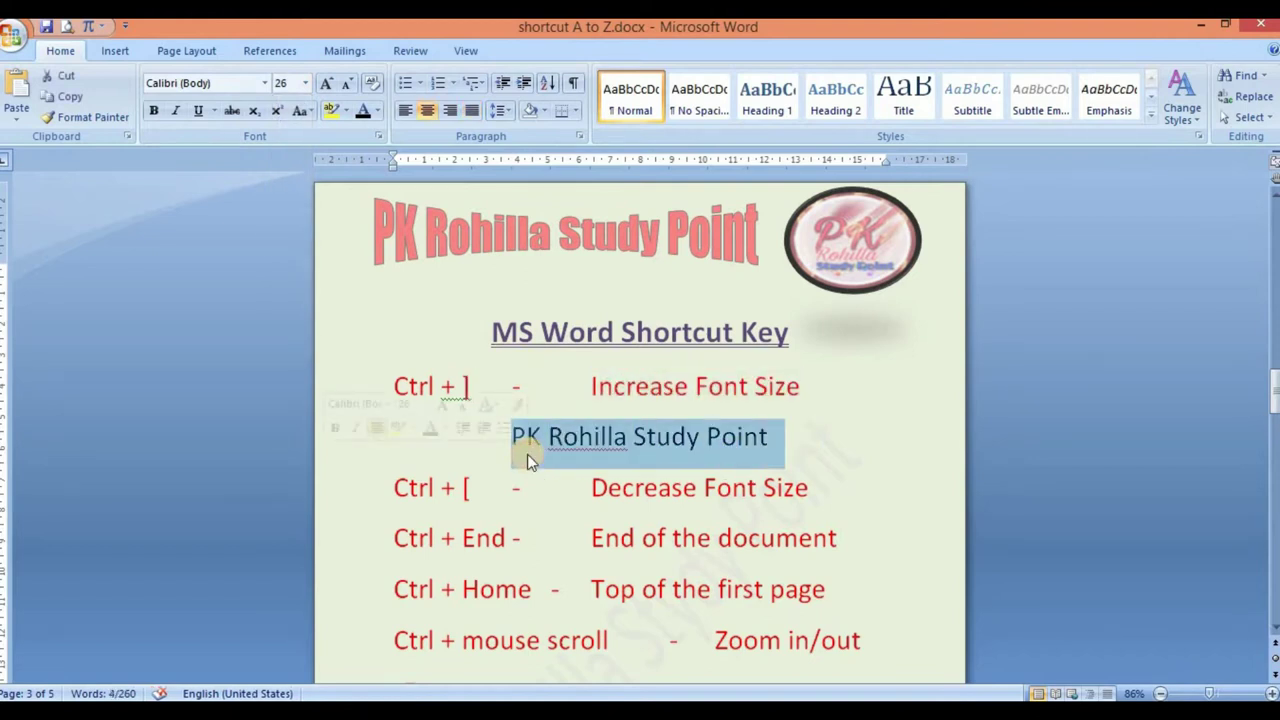
key(ctrl+bracketright)
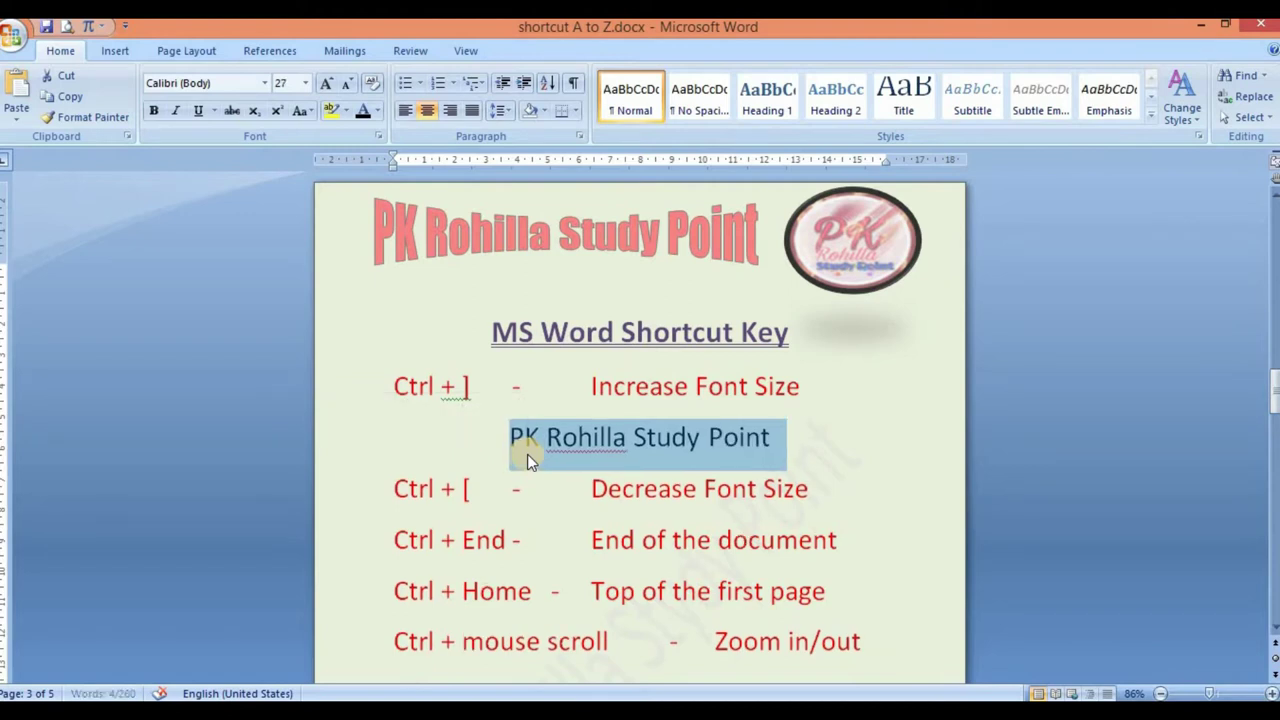
key(ctrl+bracketright)
key(ctrl+bracketright)
key(ctrl+bracketright)
key(ctrl+bracketright)
key(ctrl+bracketright)
key(ctrl+bracketright)
key(ctrl+bracketright)
key(ctrl+bracketright)
key(ctrl+bracketright)
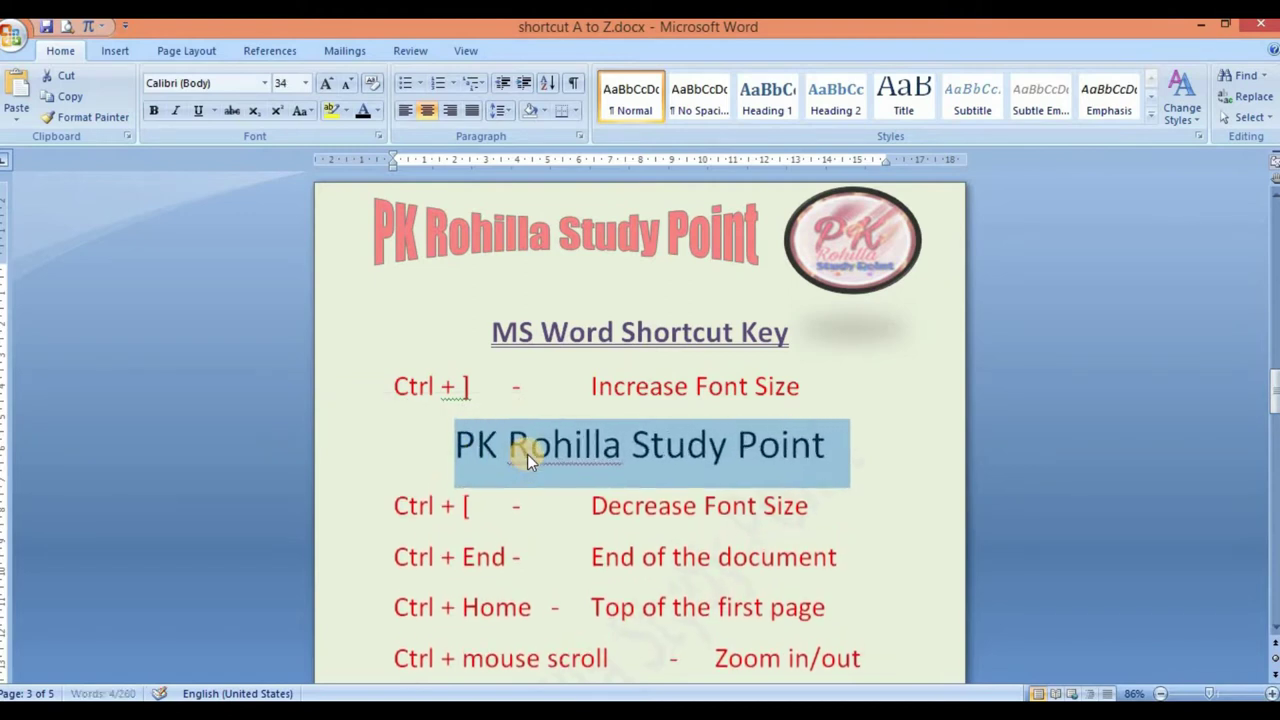
key(ctrl+bracketright)
key(ctrl+bracketright)
key(ctrl+bracketright)
key(ctrl+bracketright)
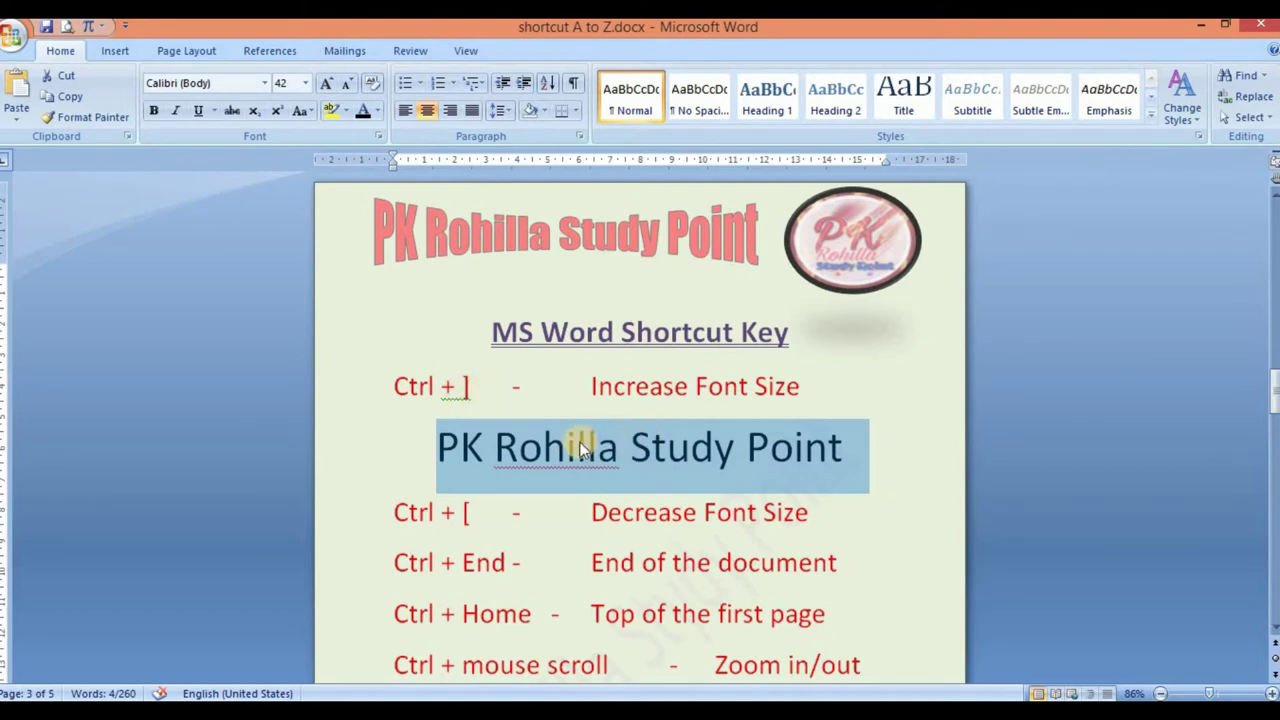
click(490, 514)
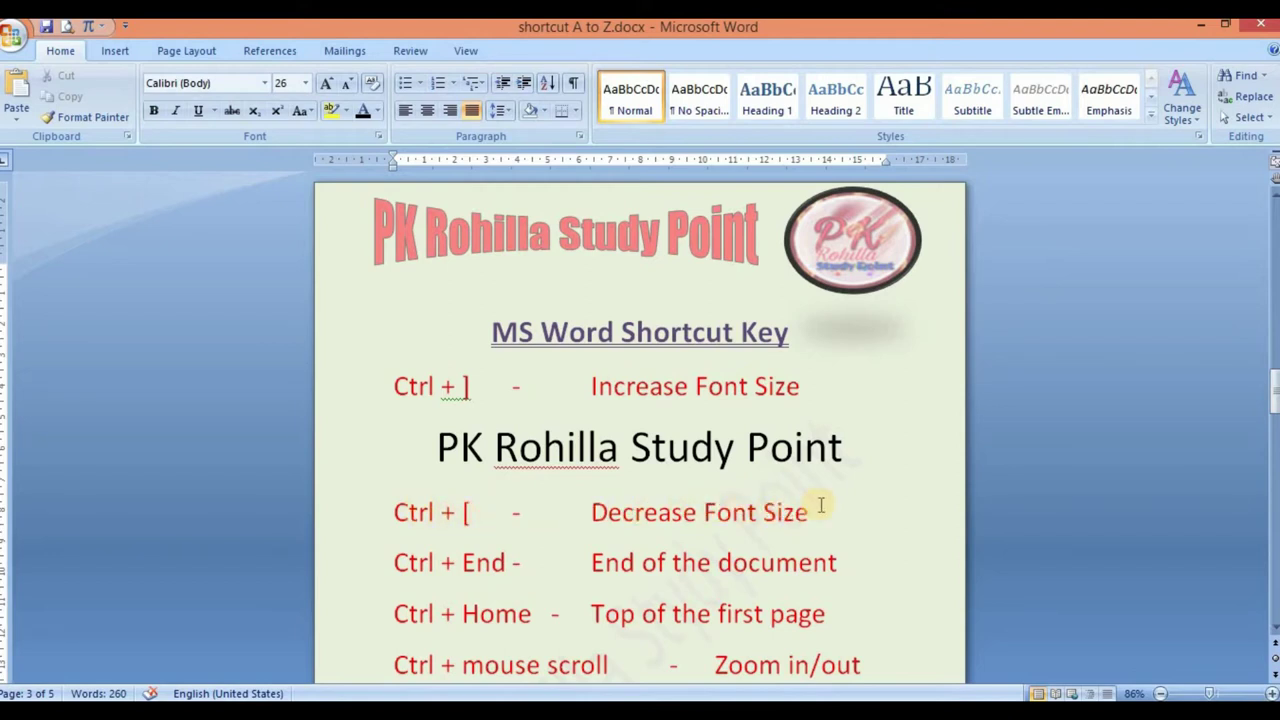
Shrink the PK Rohilla Study Point line to 23 pt with Ctrl+[, then regrow it to 43 pt
mouse_move(845, 449)
mouse_down()
mouse_move(615, 468)
mouse_move(443, 445)
mouse_up()
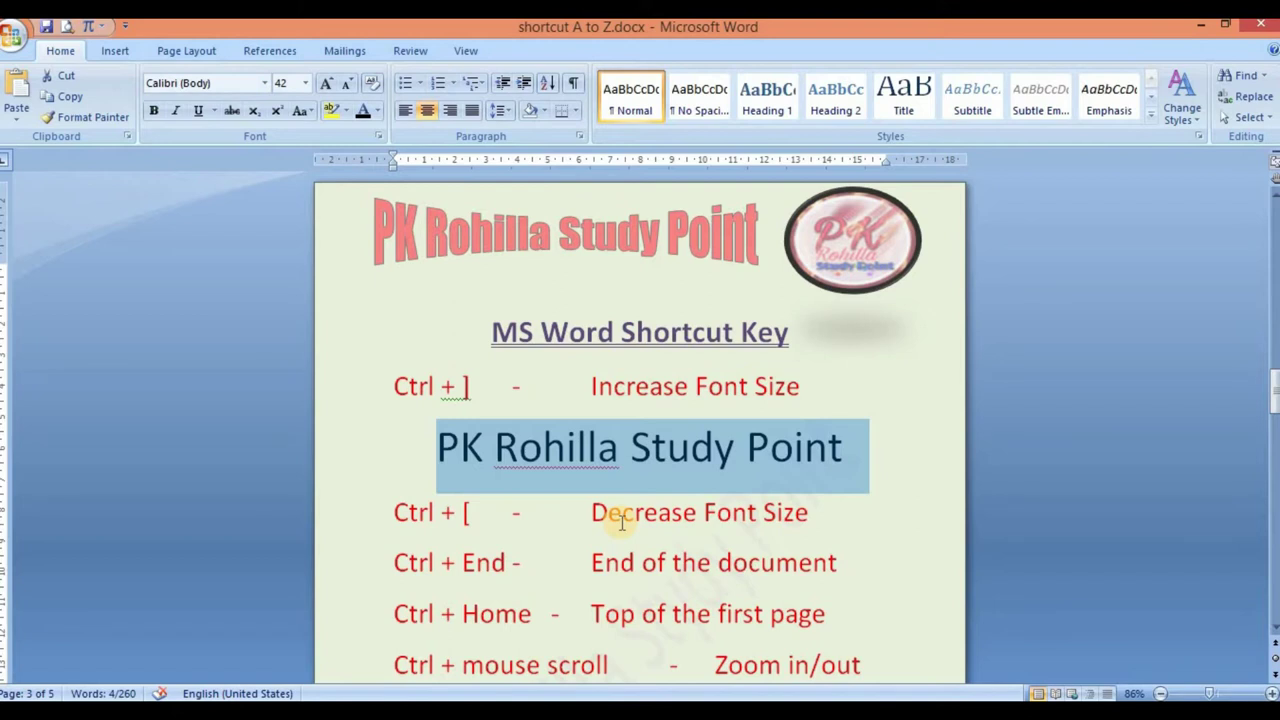
key(ctrl+bracketleft)
key(ctrl+bracketleft)
key(ctrl+bracketleft)
key(ctrl+bracketleft)
key(ctrl+bracketleft)
key(ctrl+bracketleft)
key(ctrl+bracketleft)
key(ctrl+bracketleft)
key(ctrl+bracketleft)
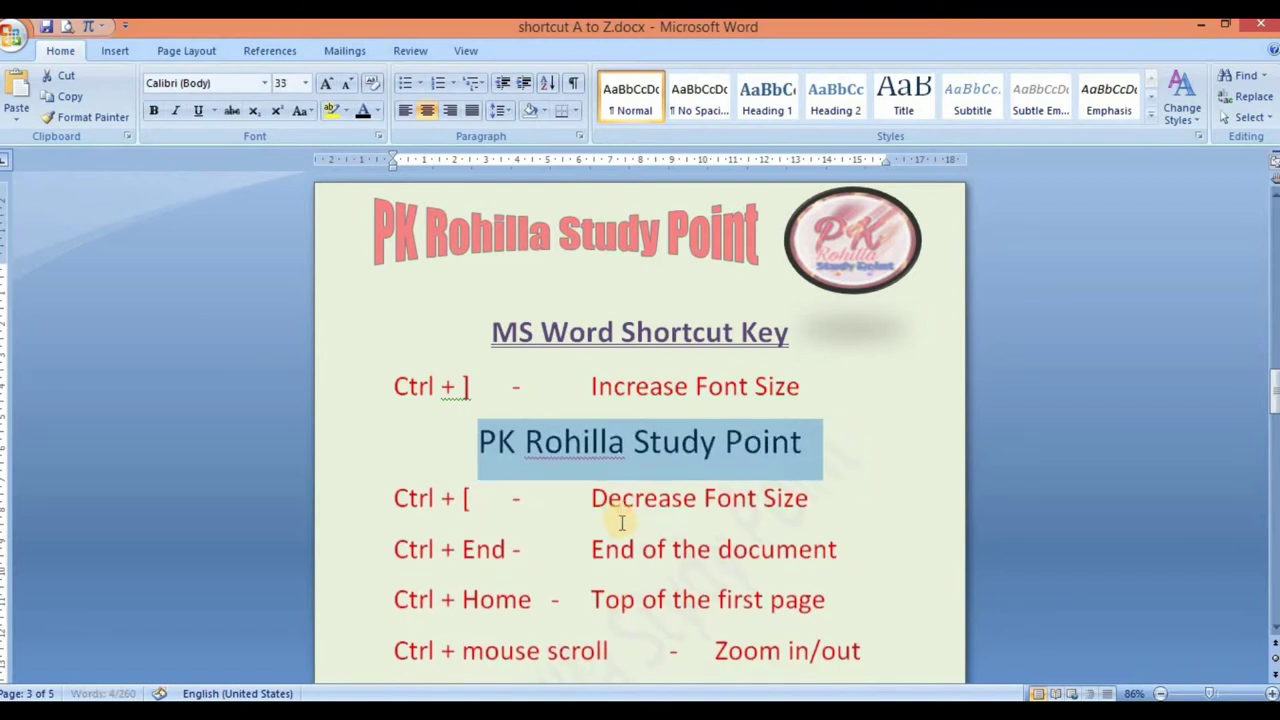
key(ctrl+bracketleft)
key(ctrl+bracketleft)
key(ctrl+bracketleft)
key(ctrl+bracketleft)
key(ctrl+bracketleft)
key(ctrl+bracketleft)
key(ctrl+bracketleft)
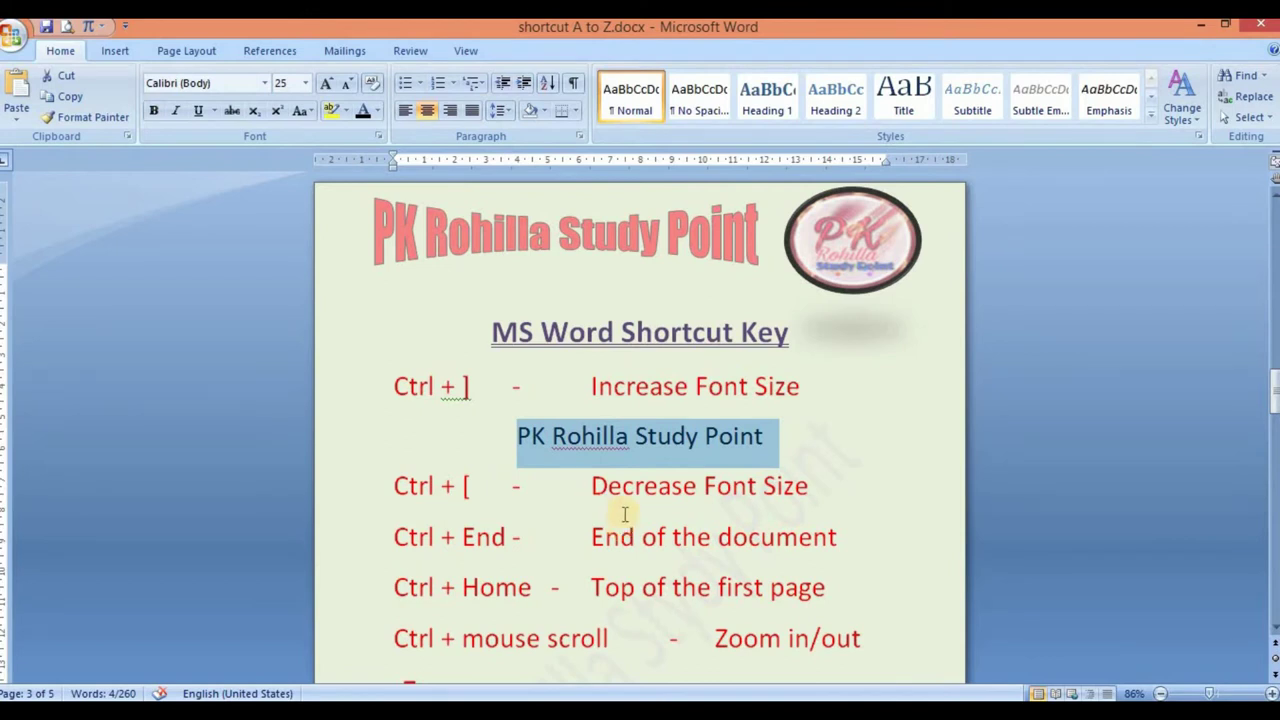
key(ctrl+bracketleft)
key(ctrl+bracketleft)
key(ctrl+bracketright)
key(ctrl+bracketright)
key(ctrl+bracketright)
key(ctrl+bracketright)
key(ctrl+bracketright)
key(ctrl+bracketright)
key(ctrl+bracketright)
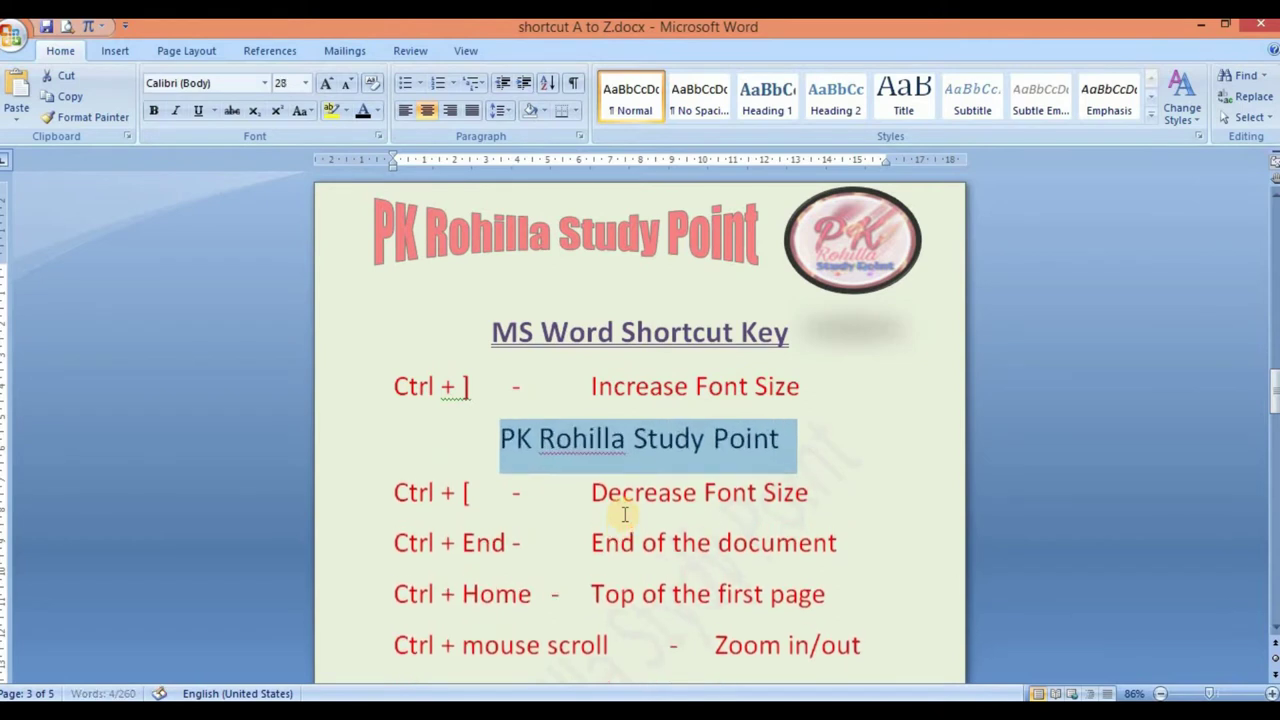
key(ctrl+bracketright)
key(ctrl+bracketright)
key(ctrl+bracketright)
key(ctrl+bracketright)
key(ctrl+bracketright)
key(ctrl+bracketright)
key(ctrl+bracketright)
key(ctrl+bracketright)
key(ctrl+bracketright)
key(ctrl+bracketright)
key(ctrl+bracketright)
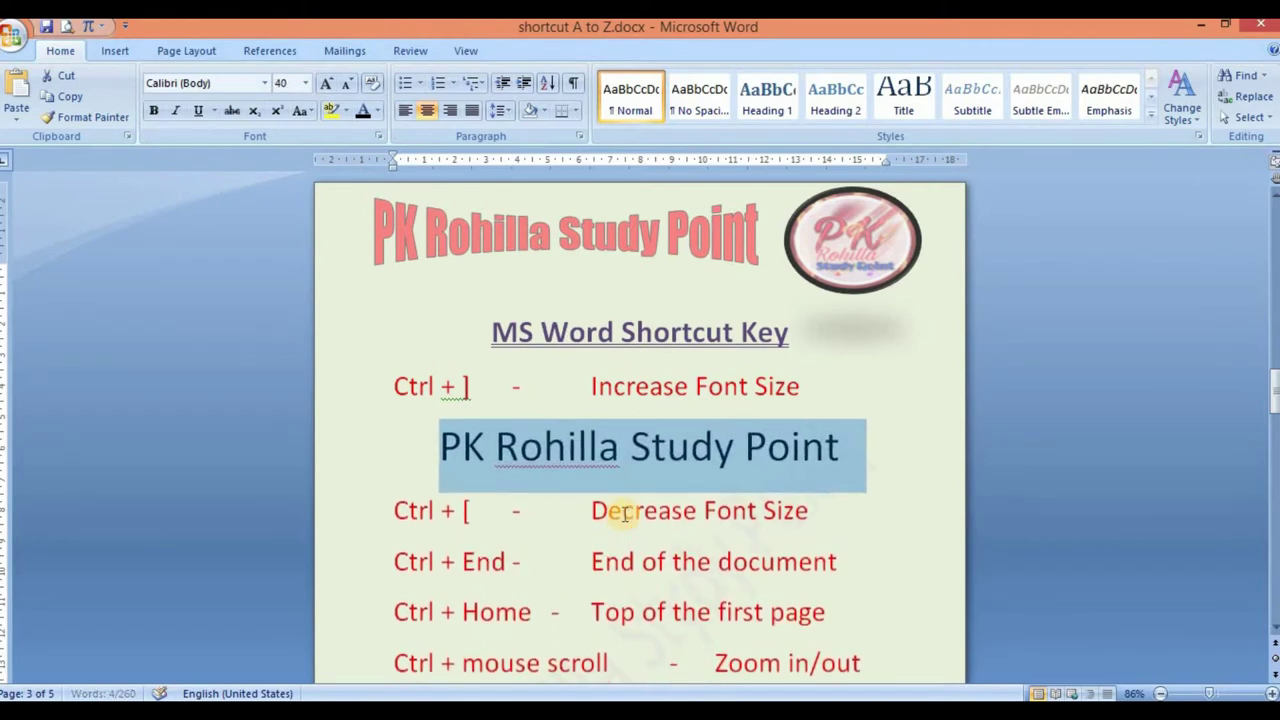
key(ctrl+bracketright)
key(ctrl+bracketright)
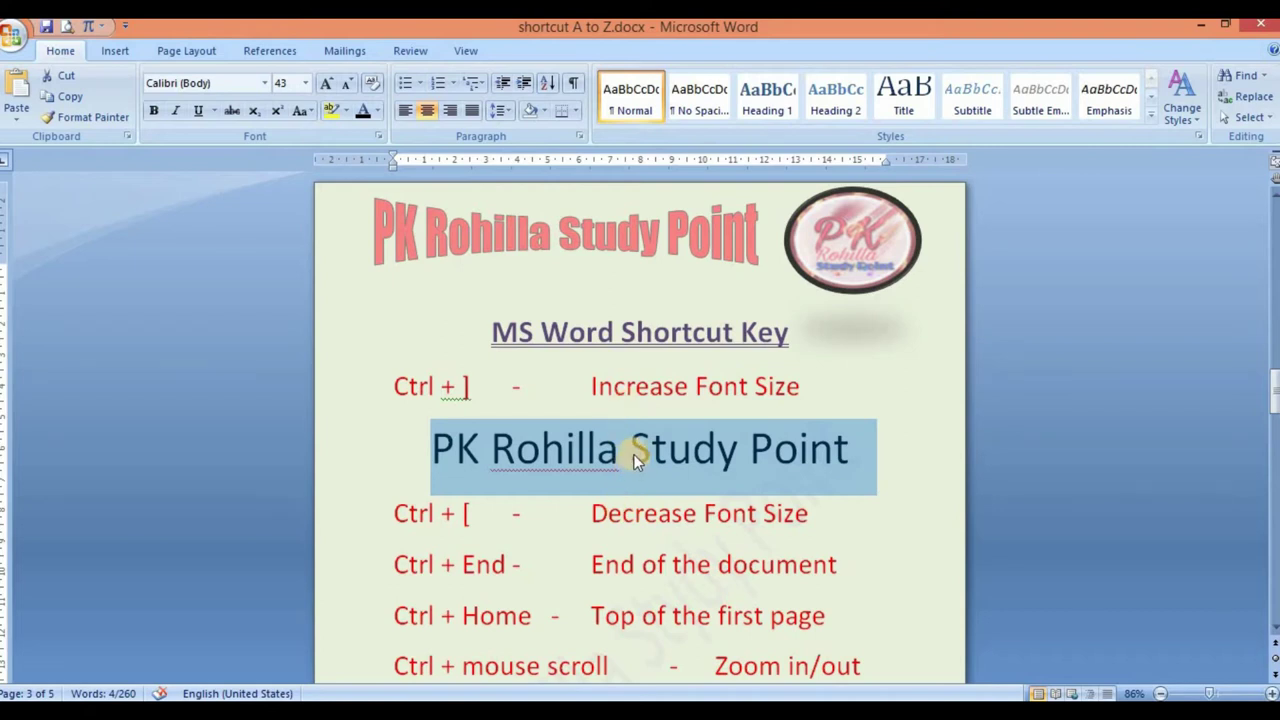
click(631, 455)
scroll(416, 508, down, 2)
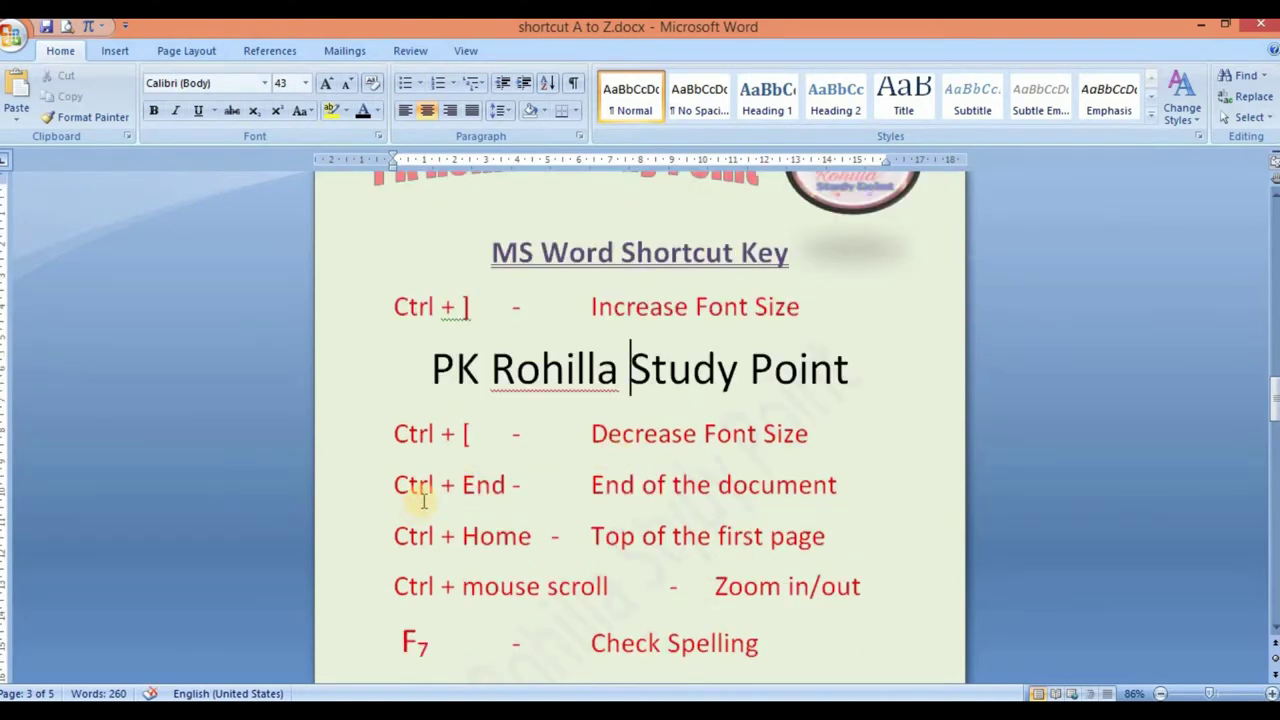
click(536, 485)
click(552, 536)
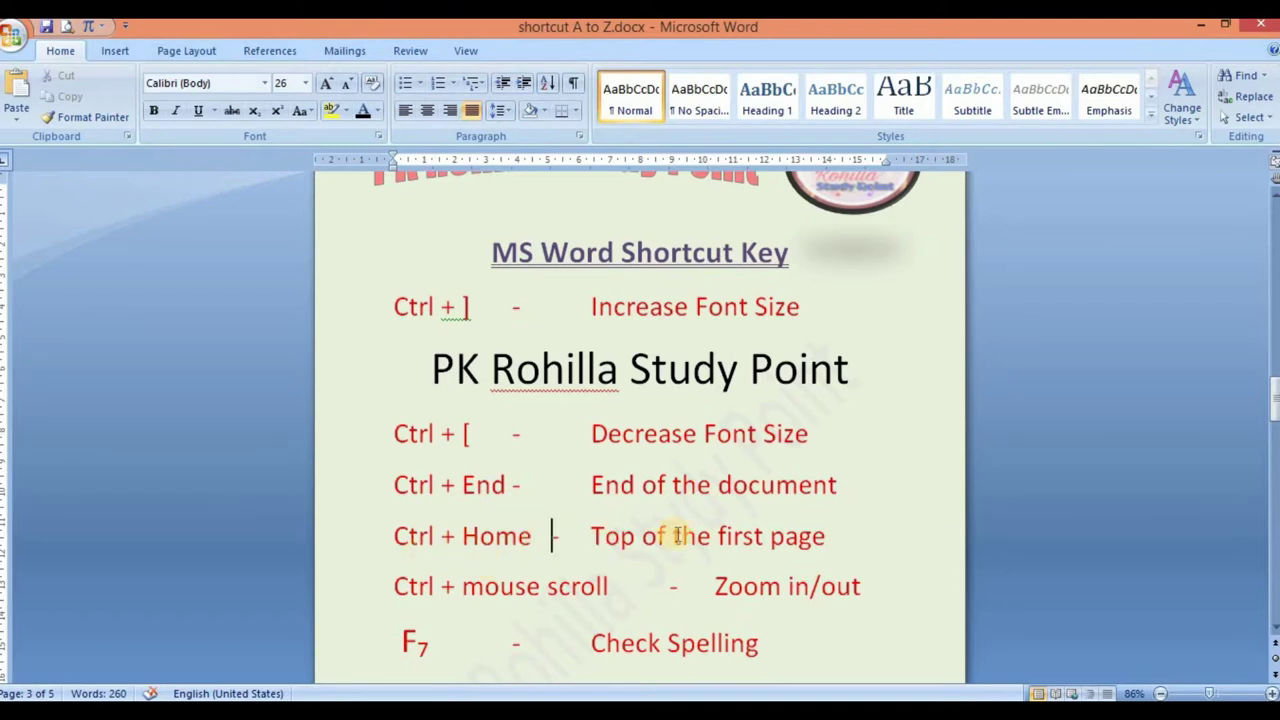
click(787, 537)
In Hi.docx, return to the document start with Ctrl+Home and select the opening words
click(286, 651)
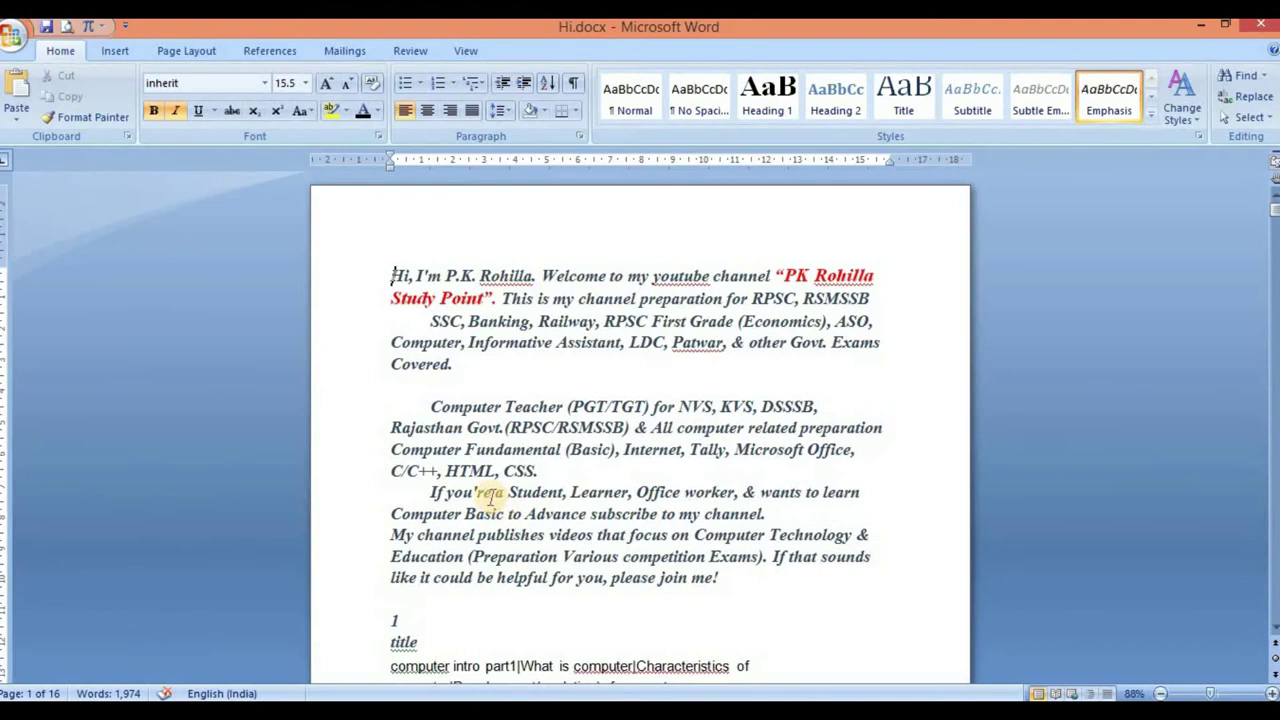
scroll(523, 521, down, 8)
scroll(523, 521, down, 10)
scroll(523, 521, down, 10)
scroll(523, 521, down, 10)
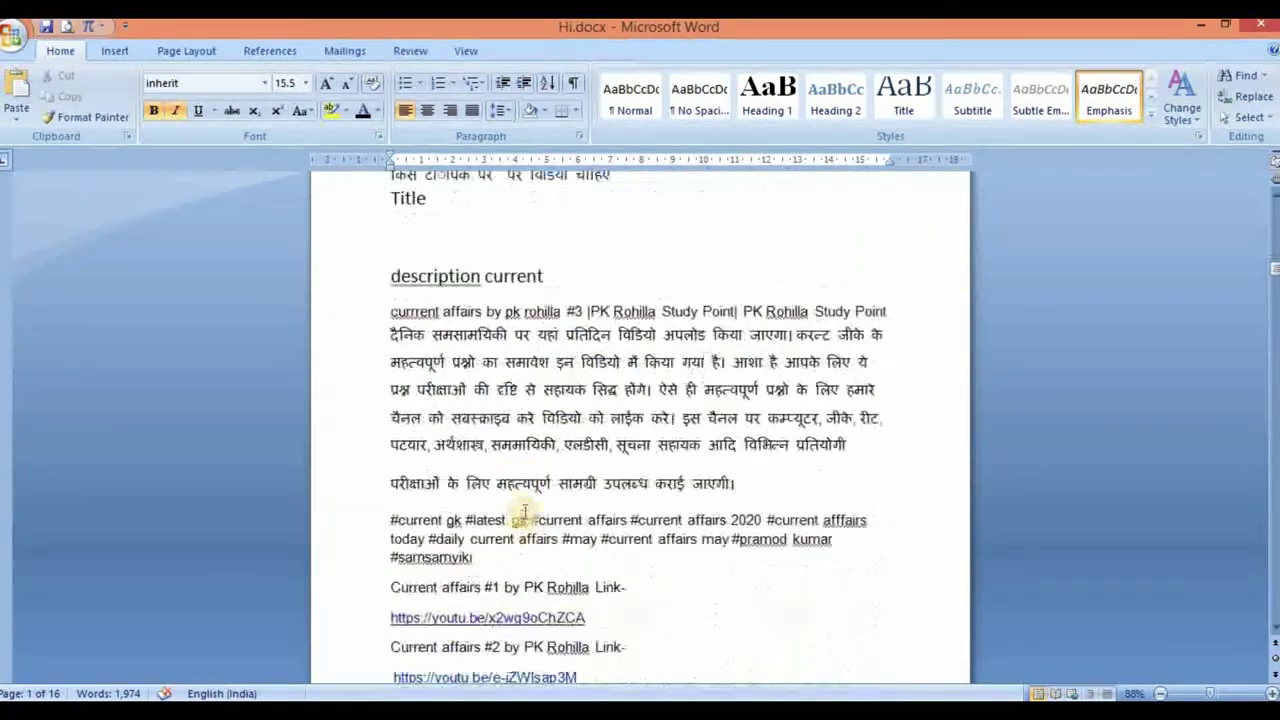
scroll(523, 521, down, 8)
click(672, 391)
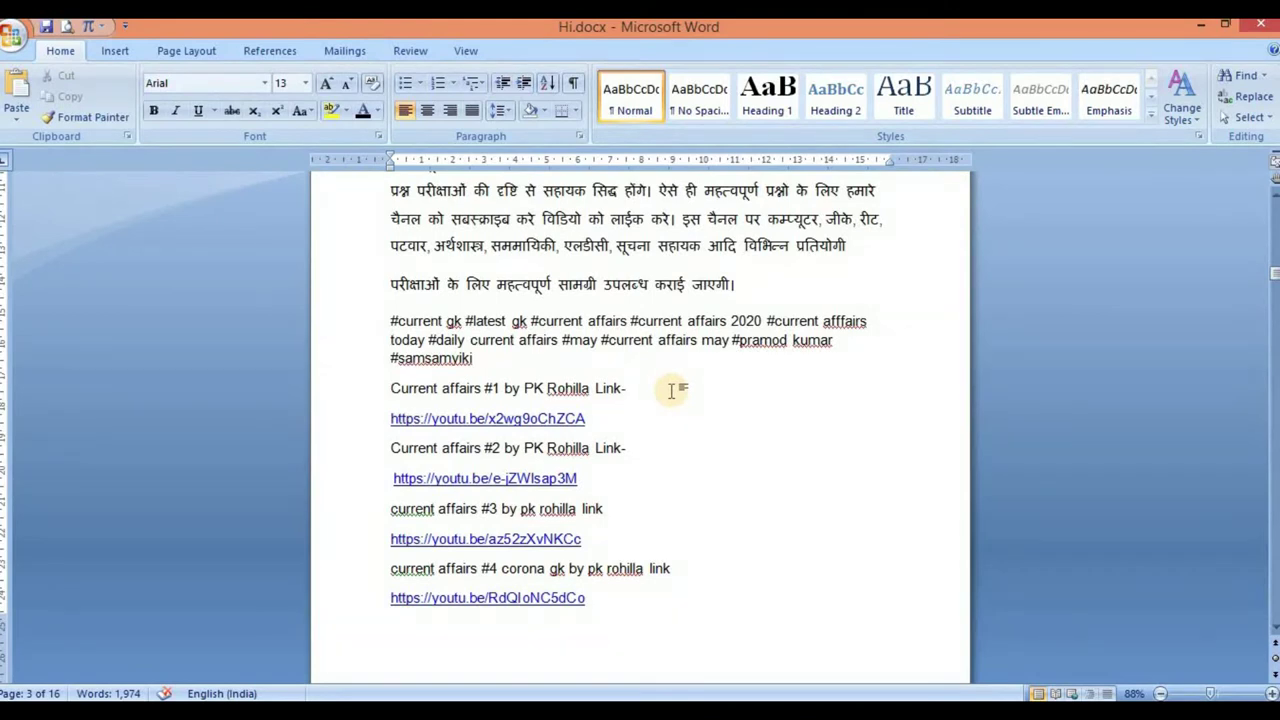
key(ctrl+Home)
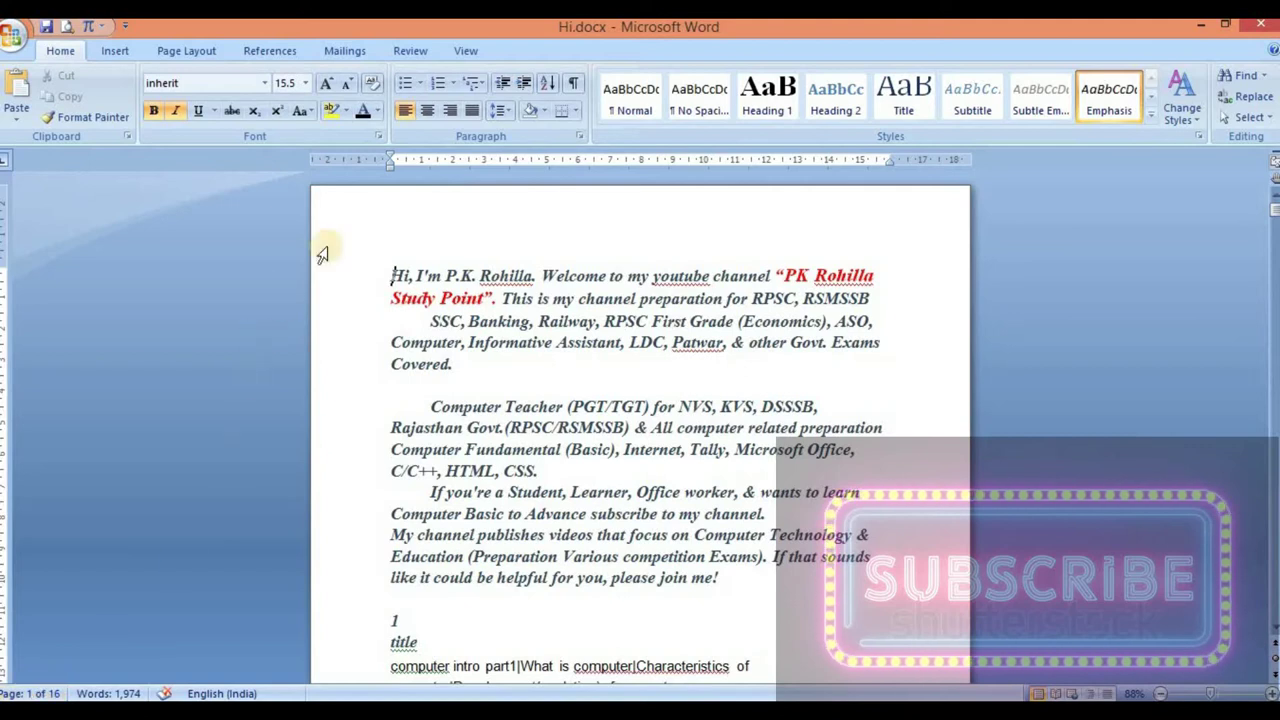
drag(392, 277, 408, 281)
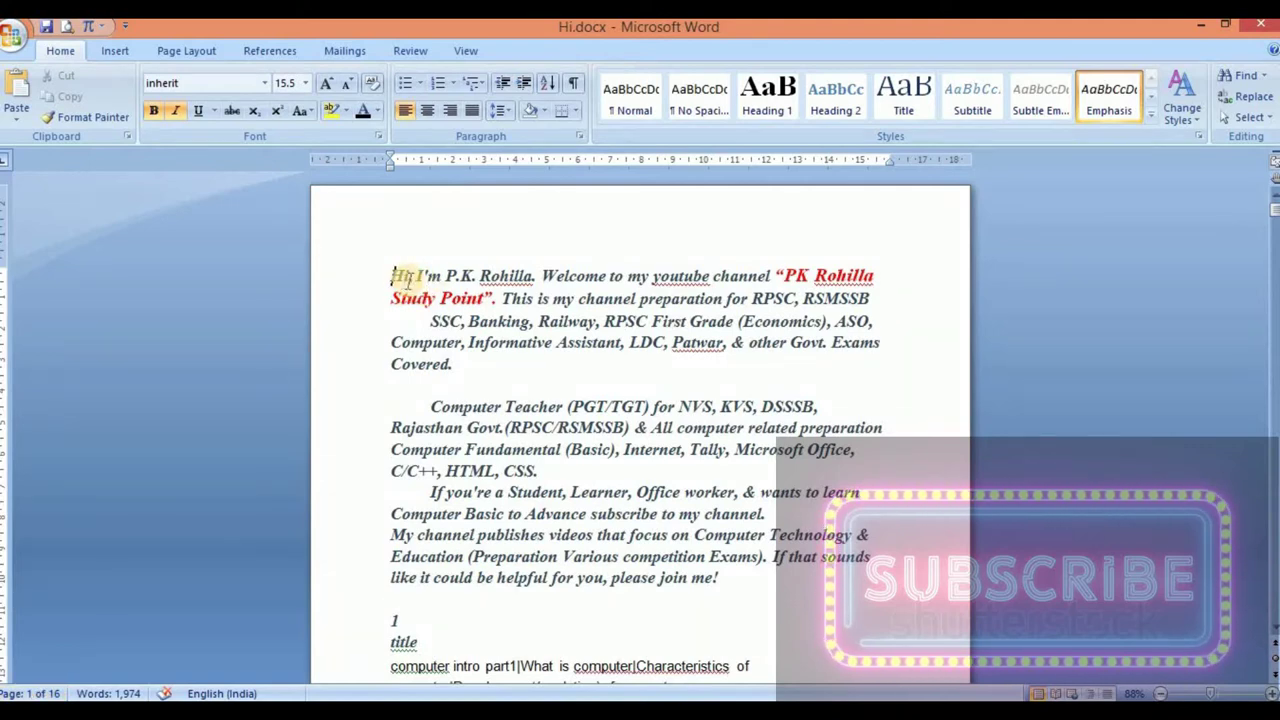
double_click(427, 279)
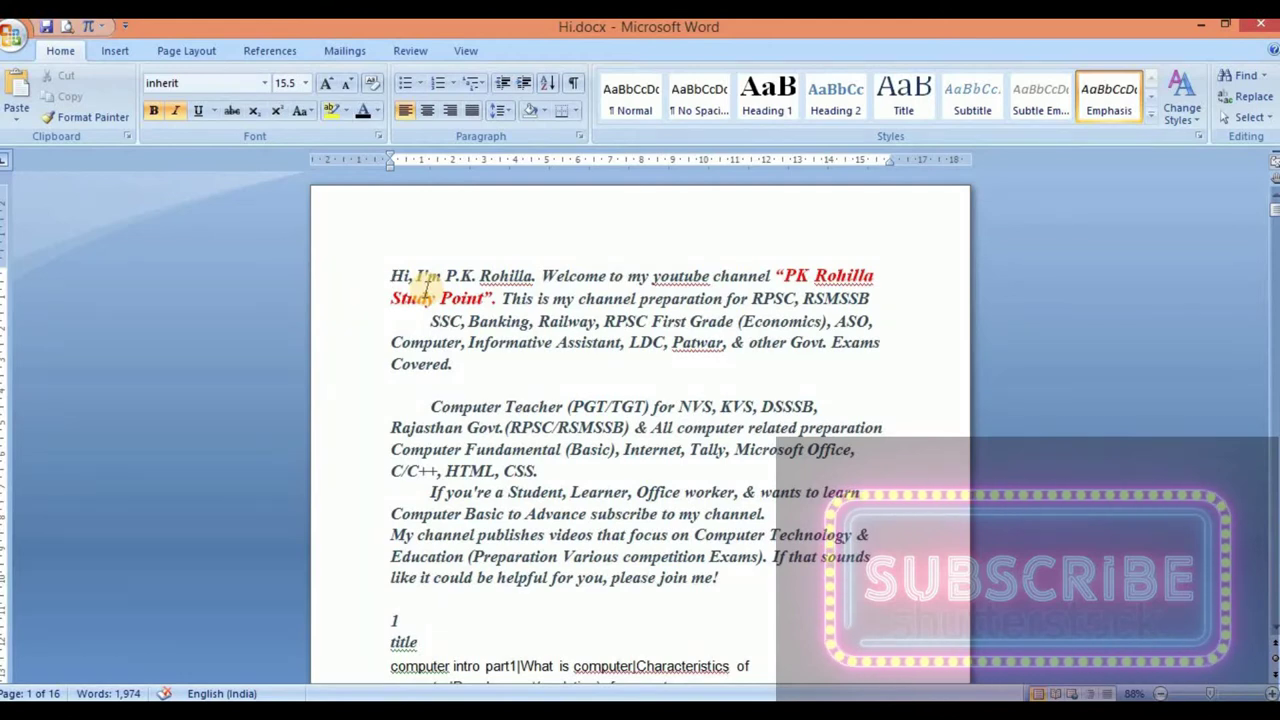
Jump Hi.docx to its last page, 16 of 16, with Ctrl+End, then return to shortcut A to Z.docx
key(ctrl+End)
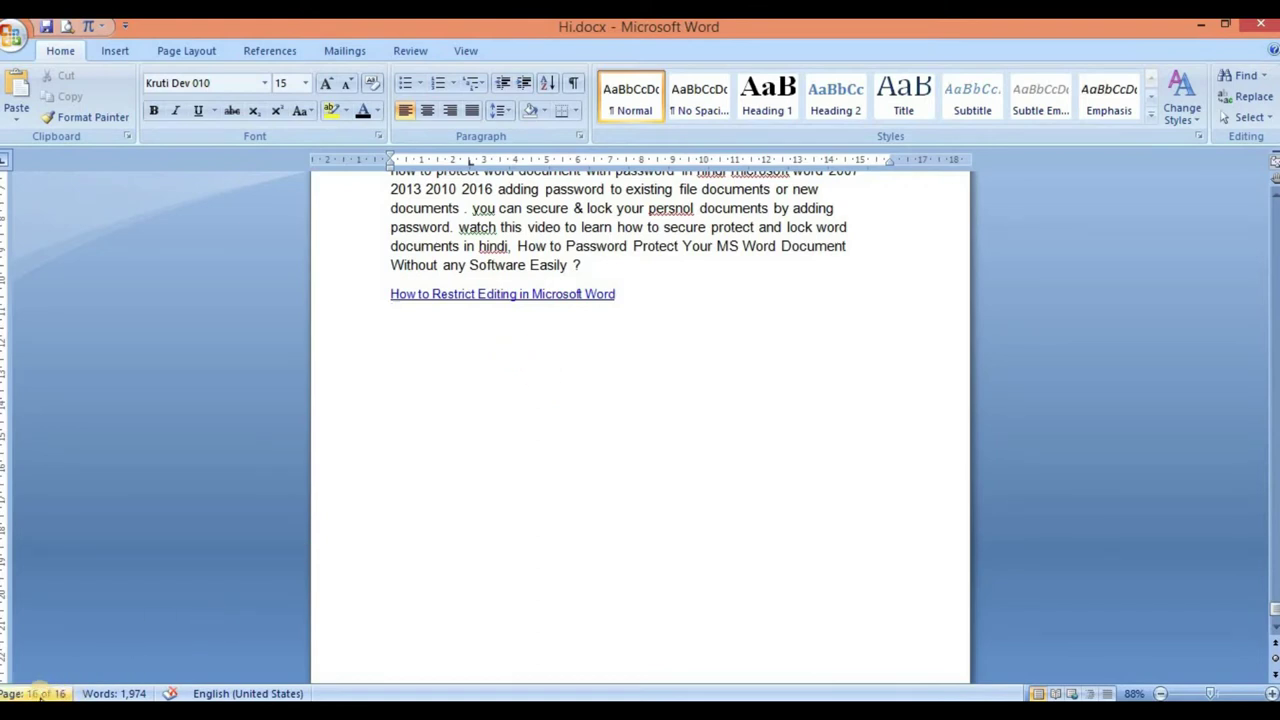
scroll(406, 471, up, 4)
scroll(420, 474, down, 3)
scroll(423, 476, down, 1)
scroll(423, 476, up, 4)
scroll(423, 471, down, 3)
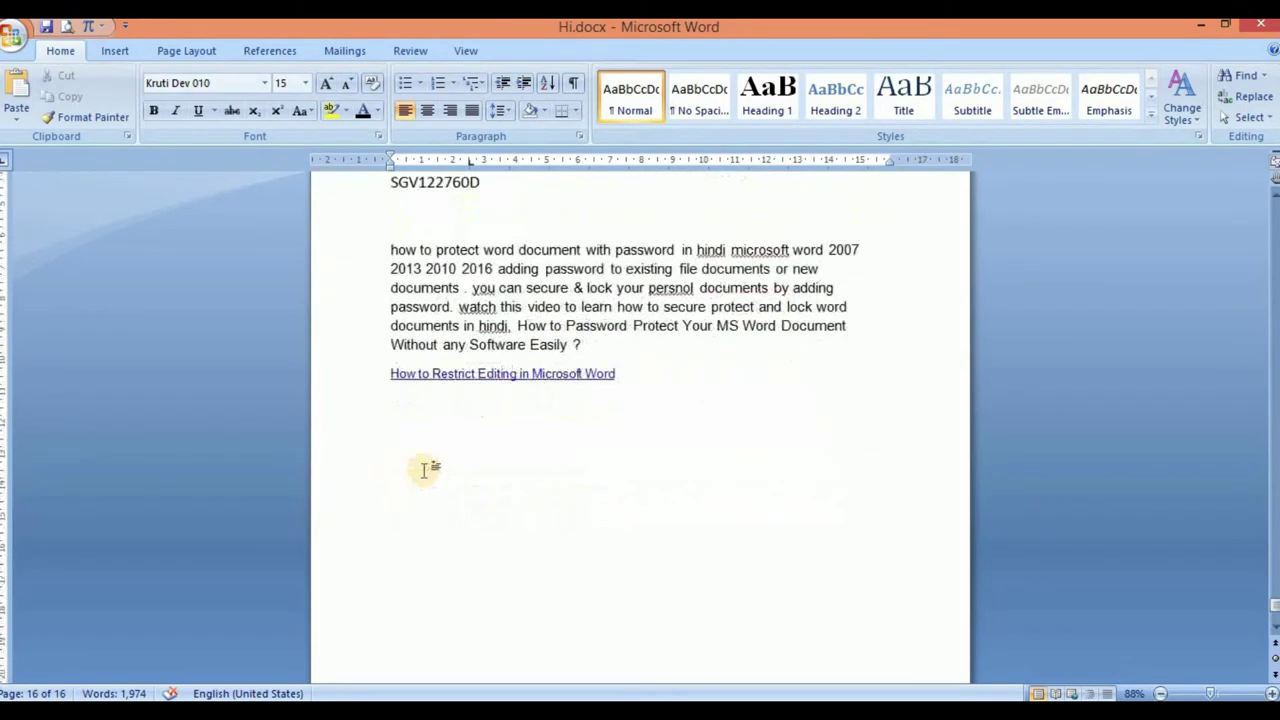
scroll(427, 468, up, 2)
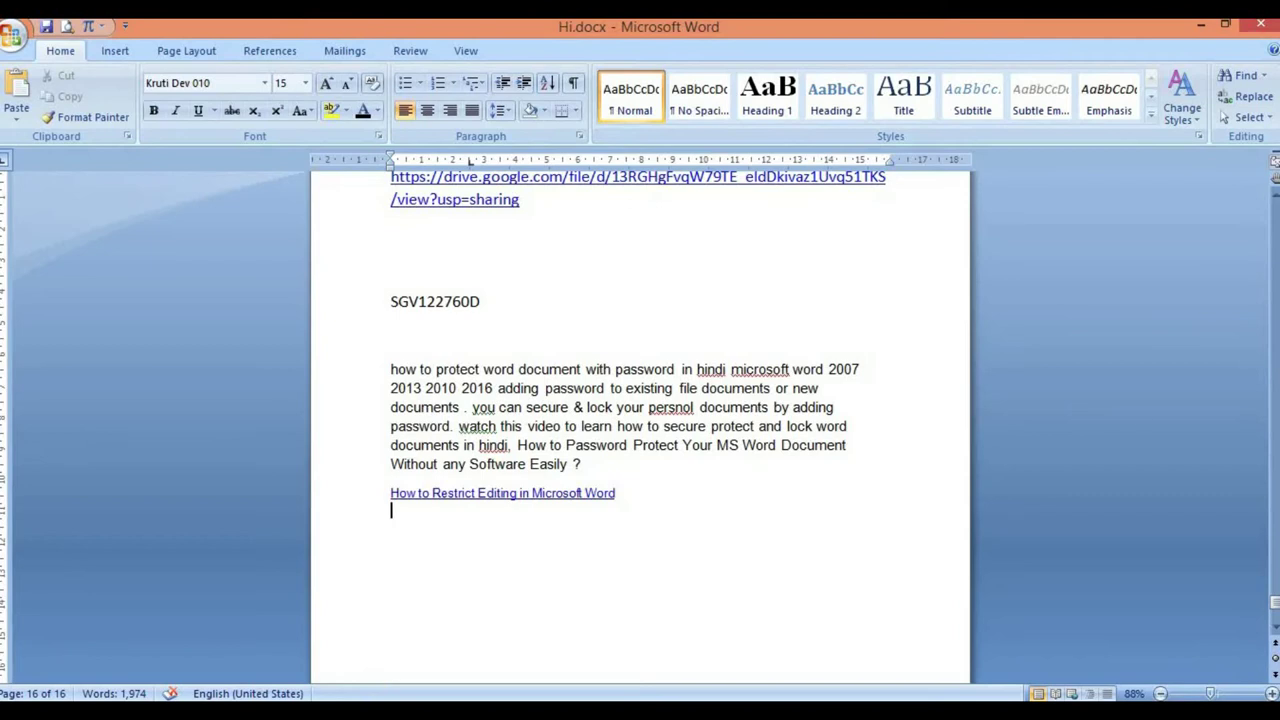
mouse_move(360, 712)
click(426, 630)
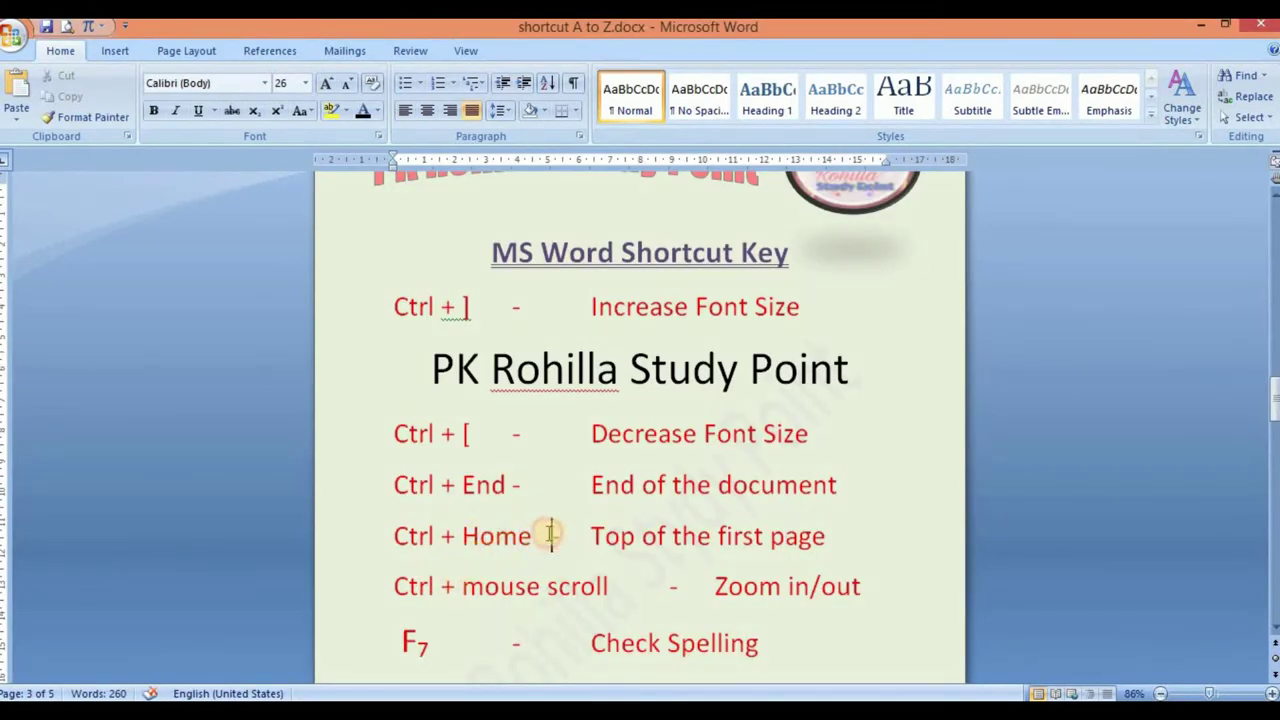
Zoom the shortcut list in and out with Ctrl+wheel, ending at 106%, then select and deselect F7
click(512, 485)
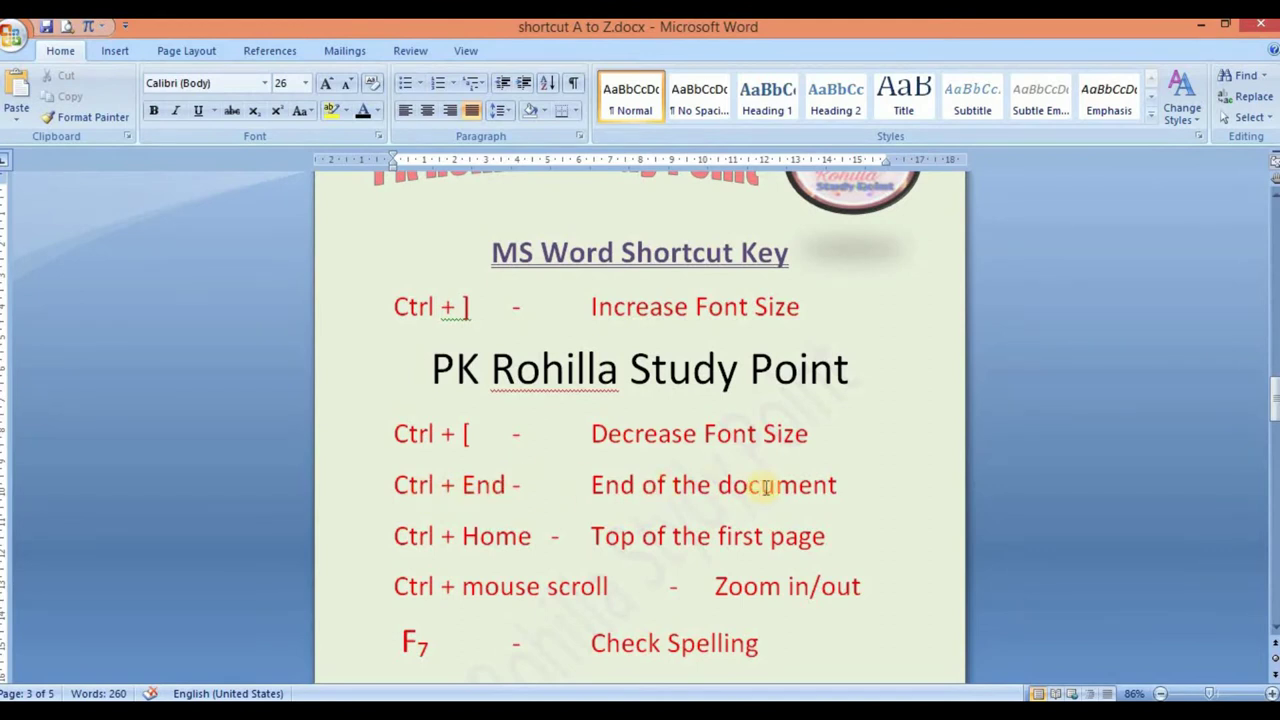
scroll(767, 487, down, 2)
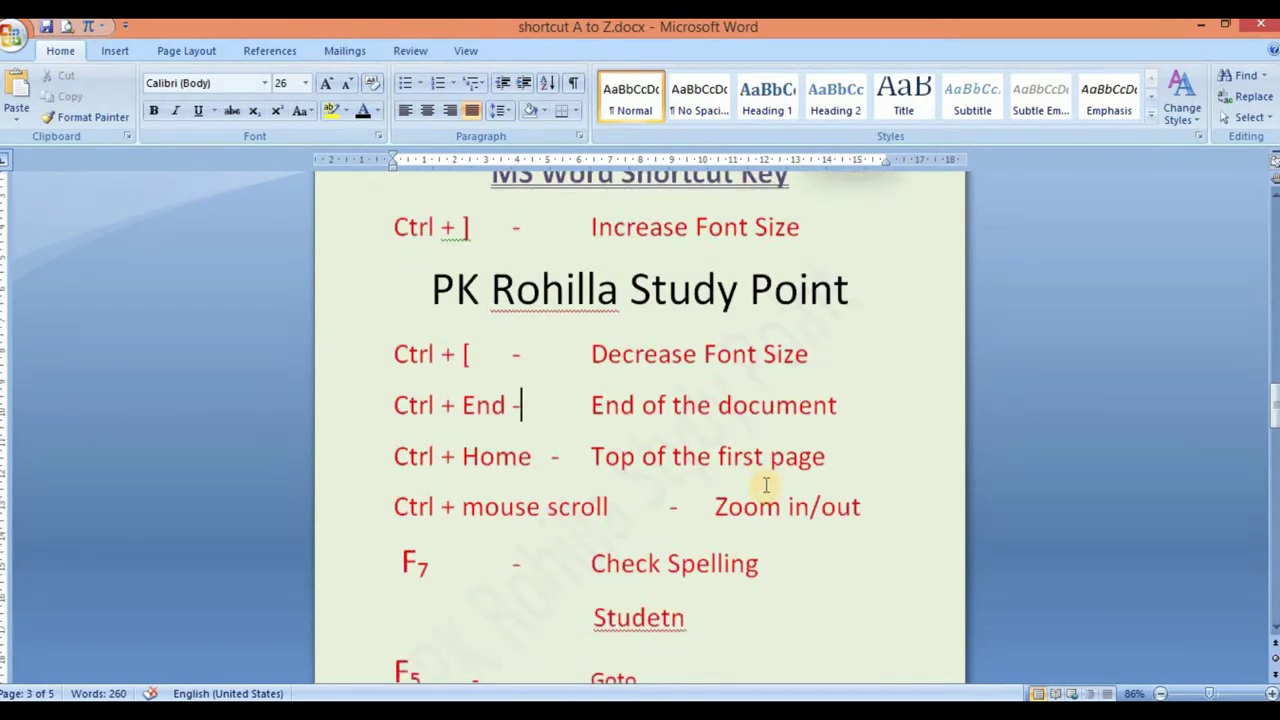
scroll(766, 486, down, 2)
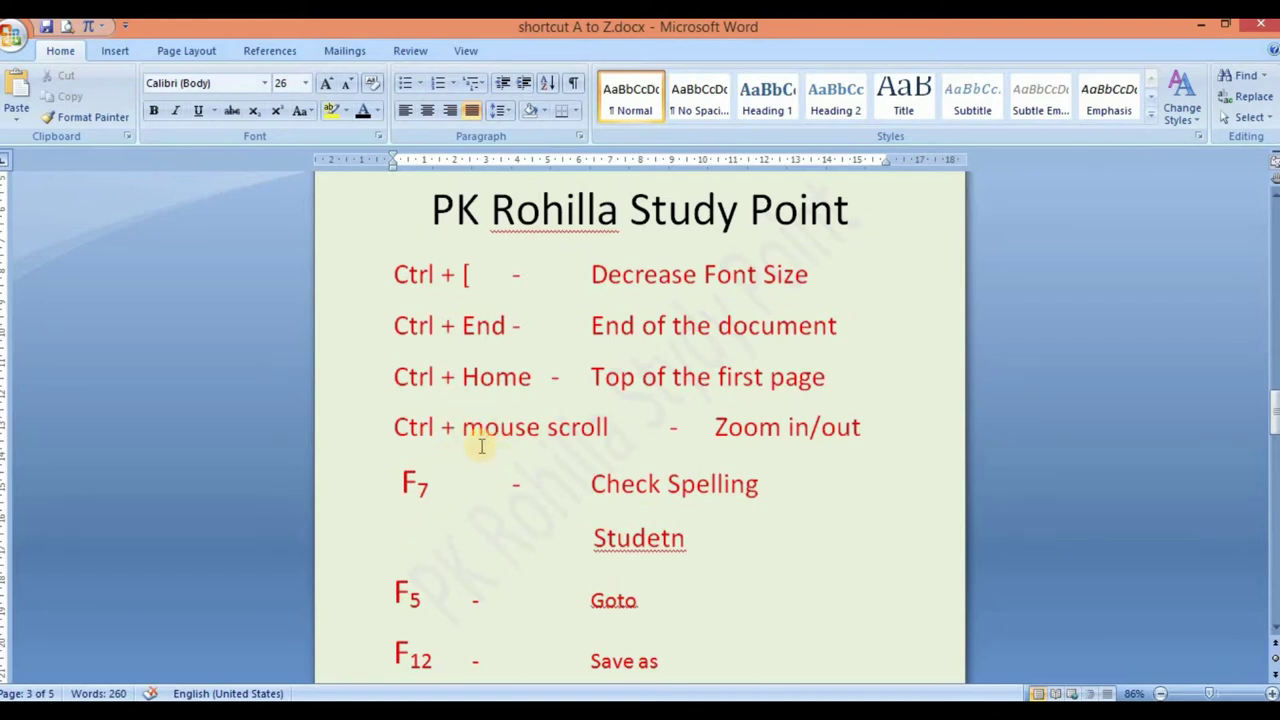
scroll(481, 446, down, 1)
scroll(481, 446, up, 1)
ctrl+scroll(482, 446, up, 3)
ctrl+scroll(482, 446, up, 1)
ctrl+scroll(482, 446, down, 1)
ctrl+scroll(482, 446, up, 4)
ctrl+scroll(482, 446, down, 2)
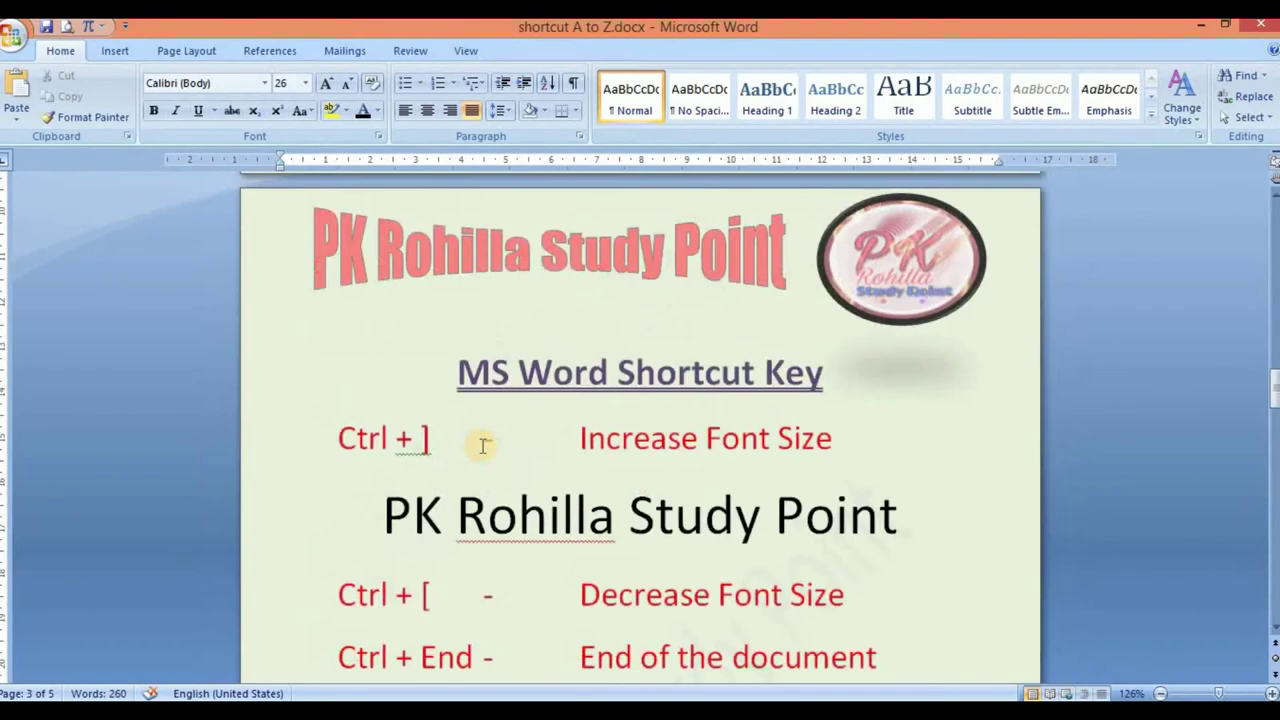
ctrl+scroll(482, 446, up, 2)
ctrl+scroll(482, 446, down, 7)
ctrl+scroll(482, 446, up, 5)
ctrl+scroll(482, 446, down, 2)
ctrl+scroll(482, 446, down, 2)
ctrl+scroll(481, 447, up, 4)
ctrl+scroll(481, 447, up, 2)
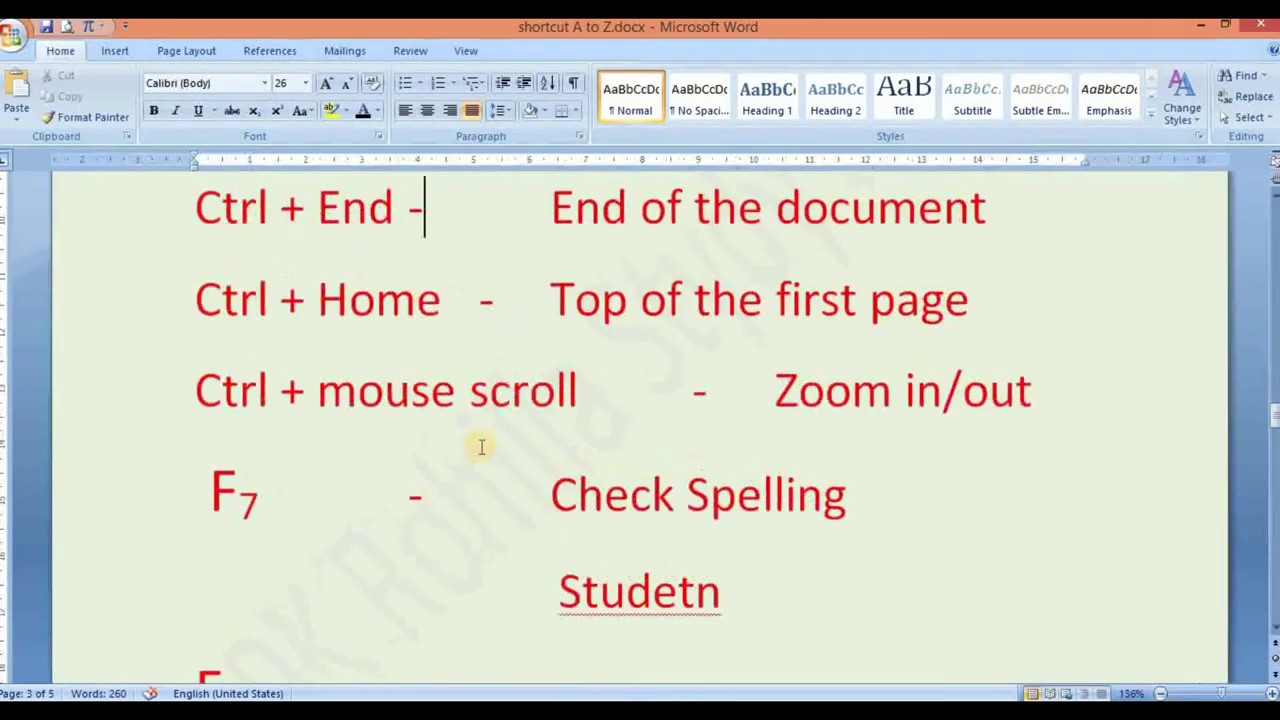
ctrl+scroll(481, 447, down, 2)
ctrl+scroll(481, 447, down, 2)
ctrl+scroll(481, 447, up, 2)
ctrl+scroll(481, 447, down, 2)
ctrl+scroll(481, 447, up, 5)
ctrl+scroll(481, 447, down, 2)
ctrl+scroll(481, 447, down, 2)
ctrl+scroll(481, 447, down, 3)
ctrl+scroll(481, 447, up, 3)
ctrl+scroll(481, 447, up, 2)
ctrl+scroll(481, 447, down, 3)
ctrl+scroll(481, 447, up, 1)
ctrl+scroll(481, 447, up, 2)
ctrl+scroll(481, 449, down, 5)
ctrl+scroll(481, 449, up, 3)
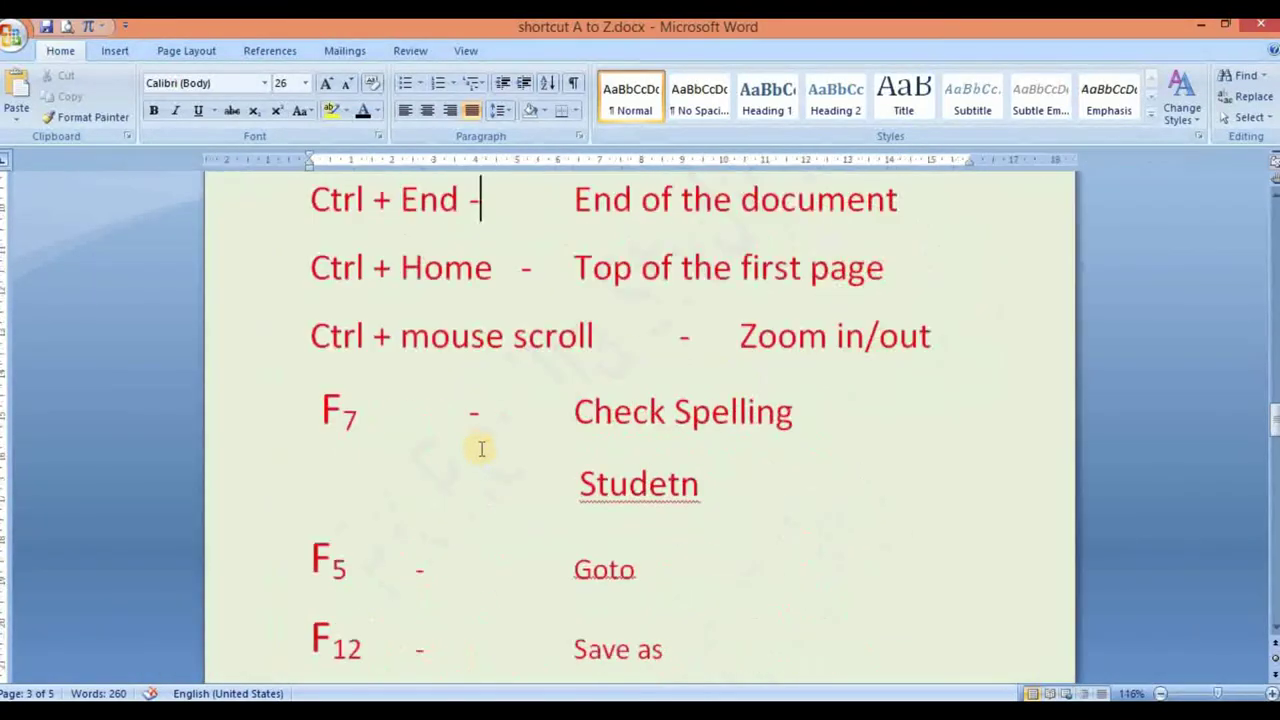
ctrl+scroll(481, 449, down, 3)
ctrl+scroll(483, 446, up, 6)
ctrl+scroll(483, 446, down, 1)
ctrl+scroll(483, 446, down, 3)
ctrl+scroll(483, 446, down, 1)
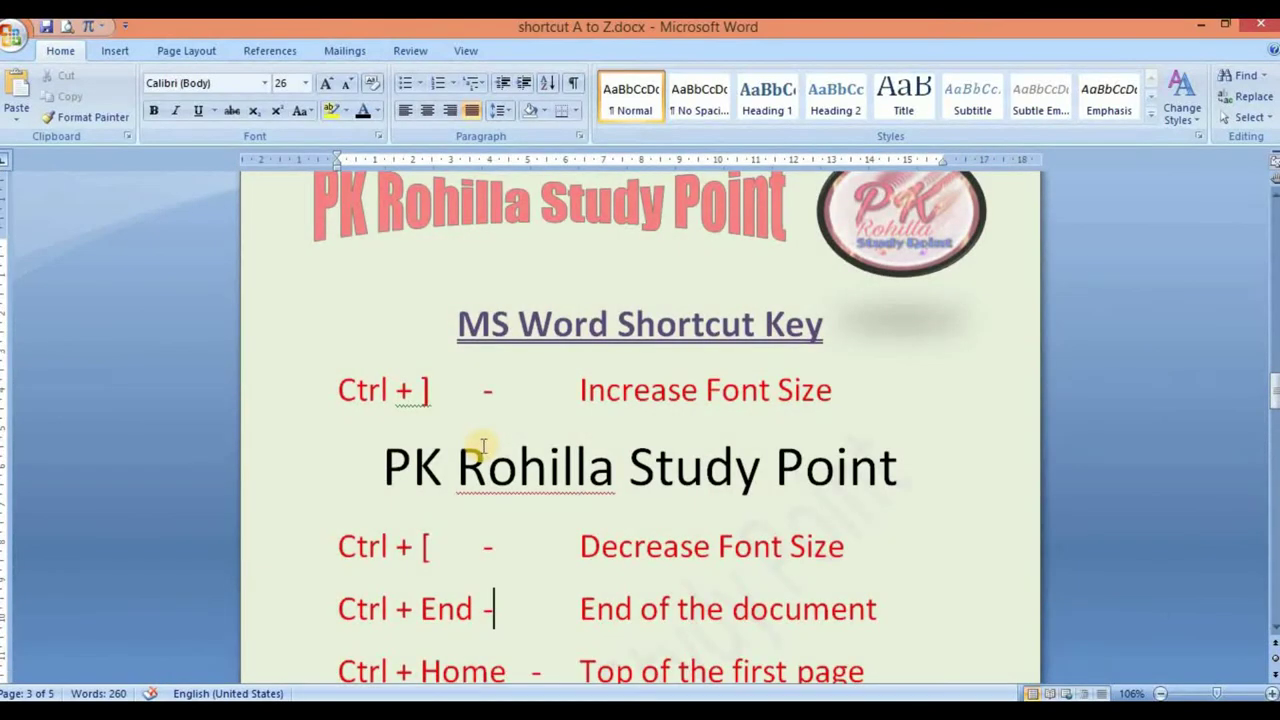
scroll(480, 450, down, 2)
scroll(477, 452, down, 3)
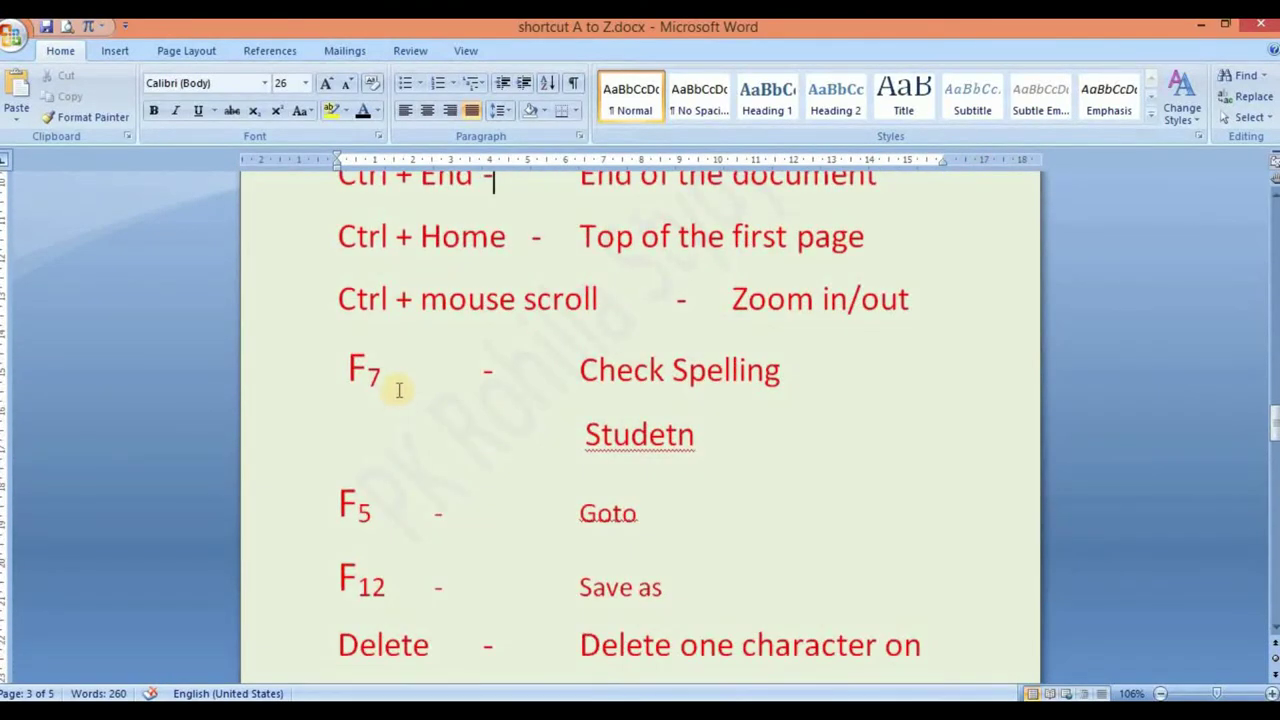
drag(389, 371, 344, 369)
click(420, 377)
Correct 'Studetn' to 'Student' using the F7 spelling check, then close the checker
click(631, 434)
click(700, 434)
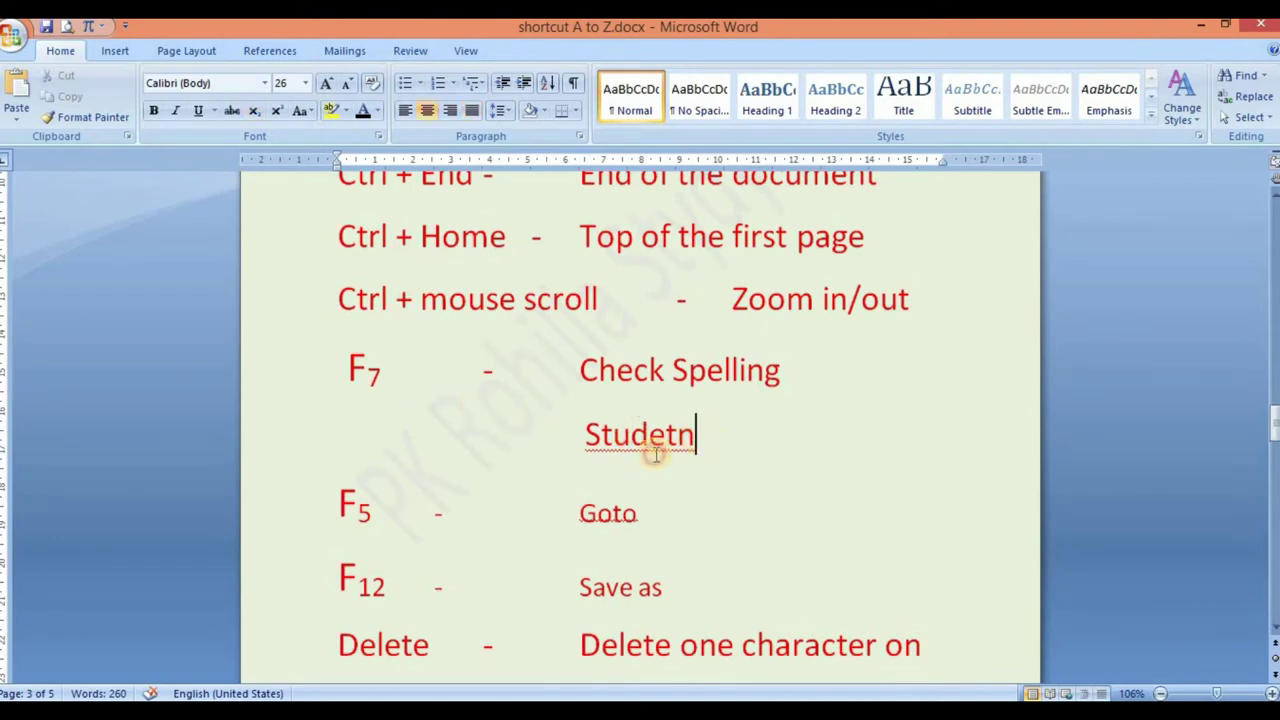
drag(655, 452, 592, 450)
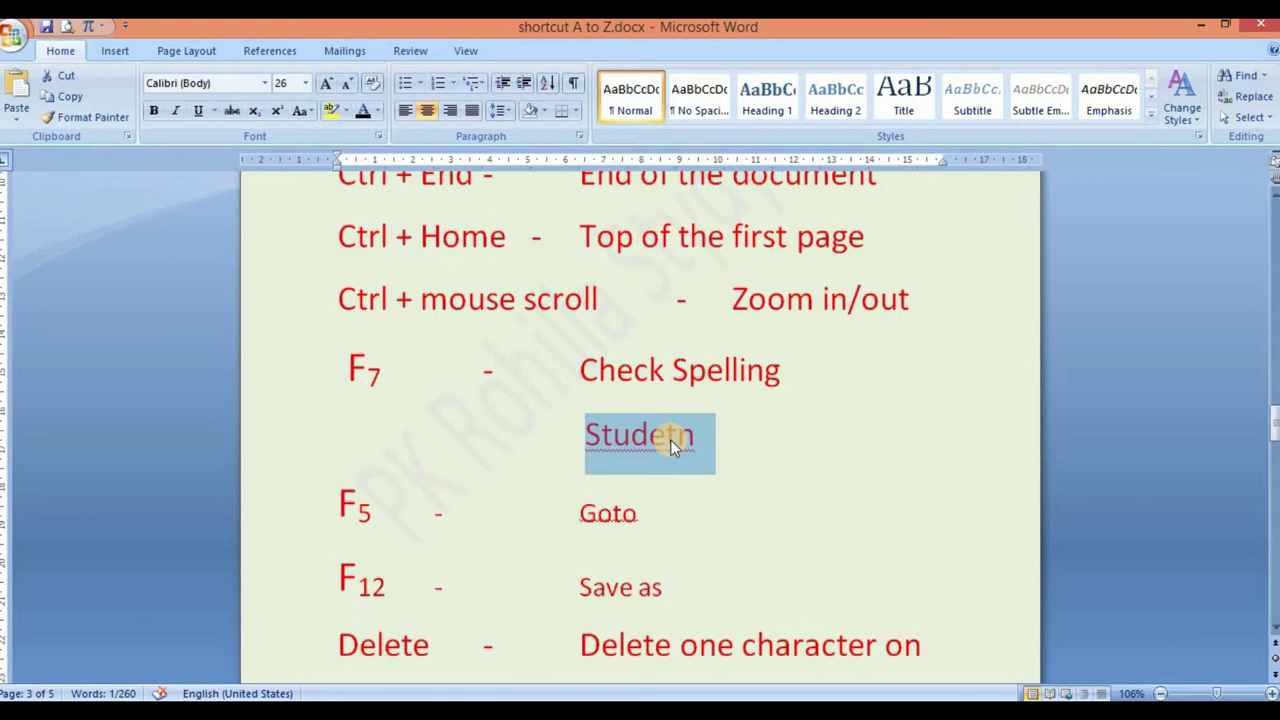
key(F7)
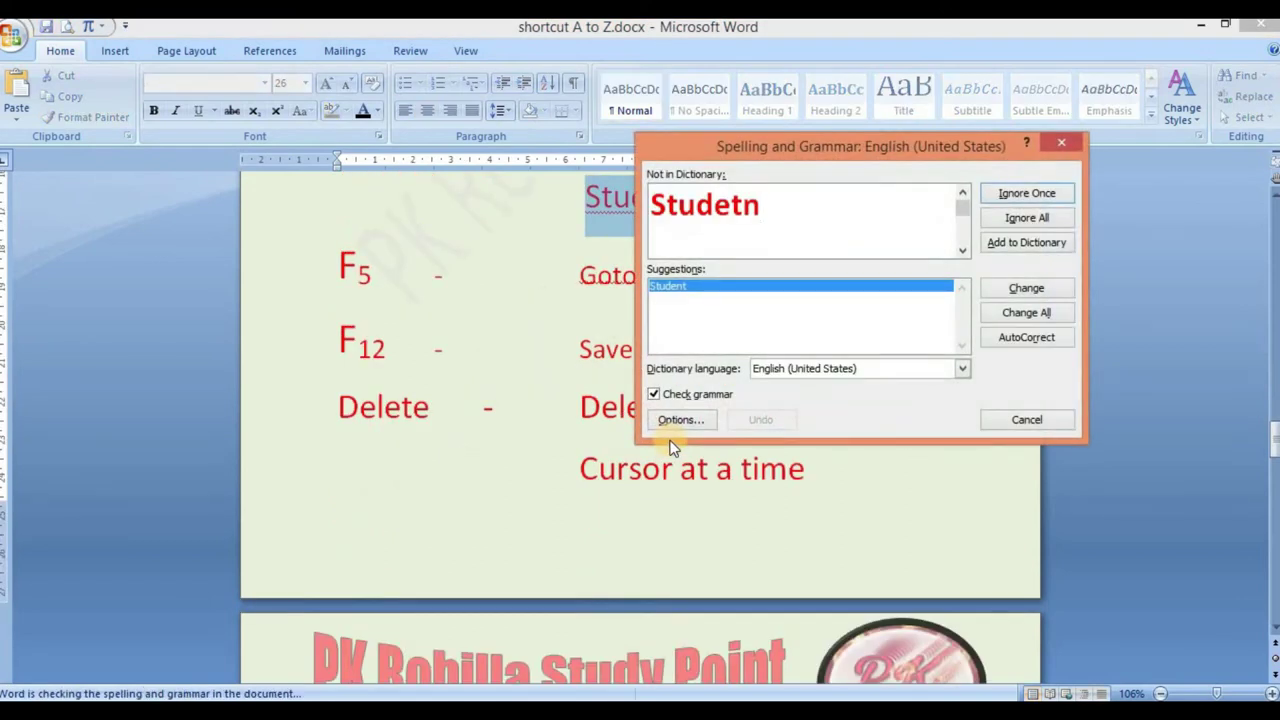
drag(810, 145, 636, 153)
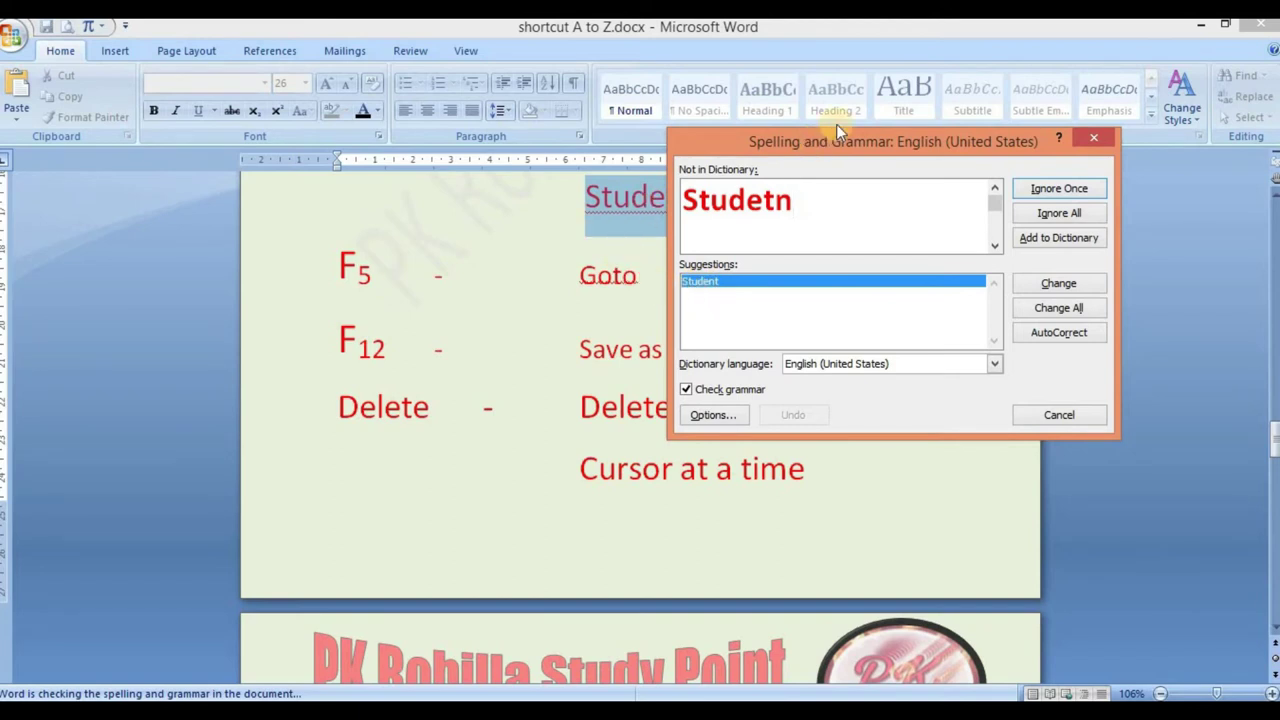
drag(823, 141, 758, 277)
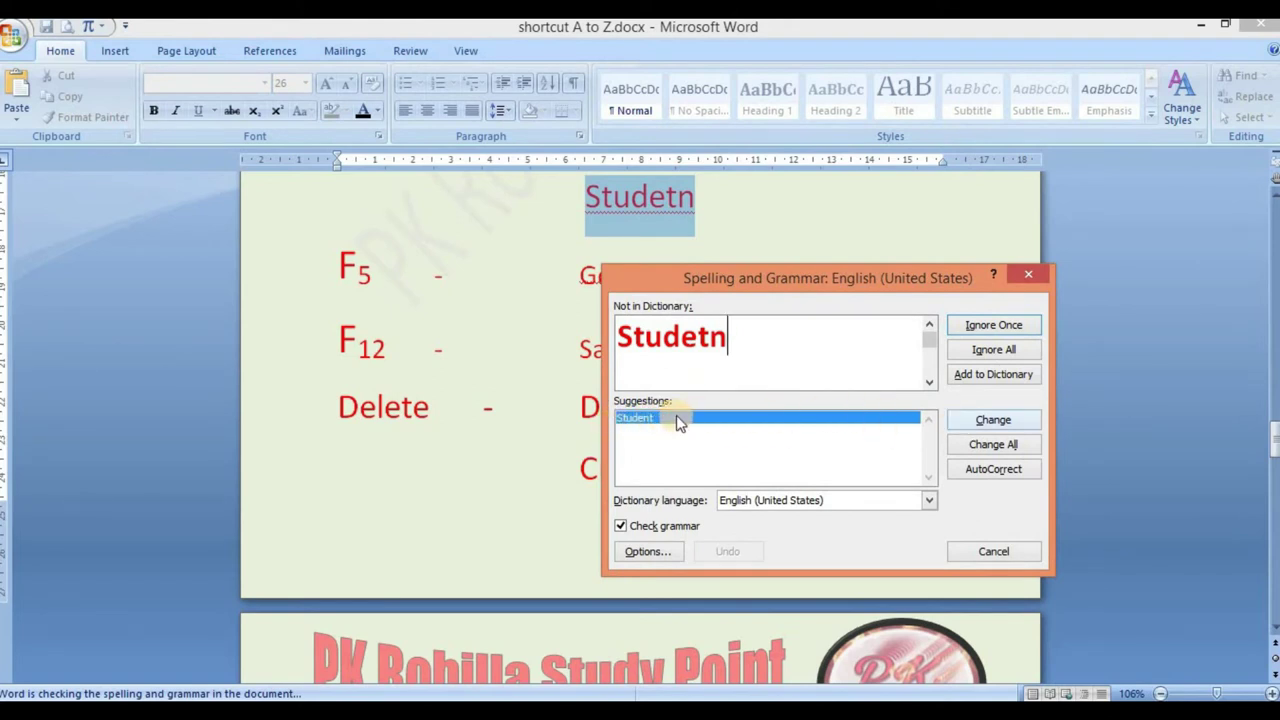
click(968, 422)
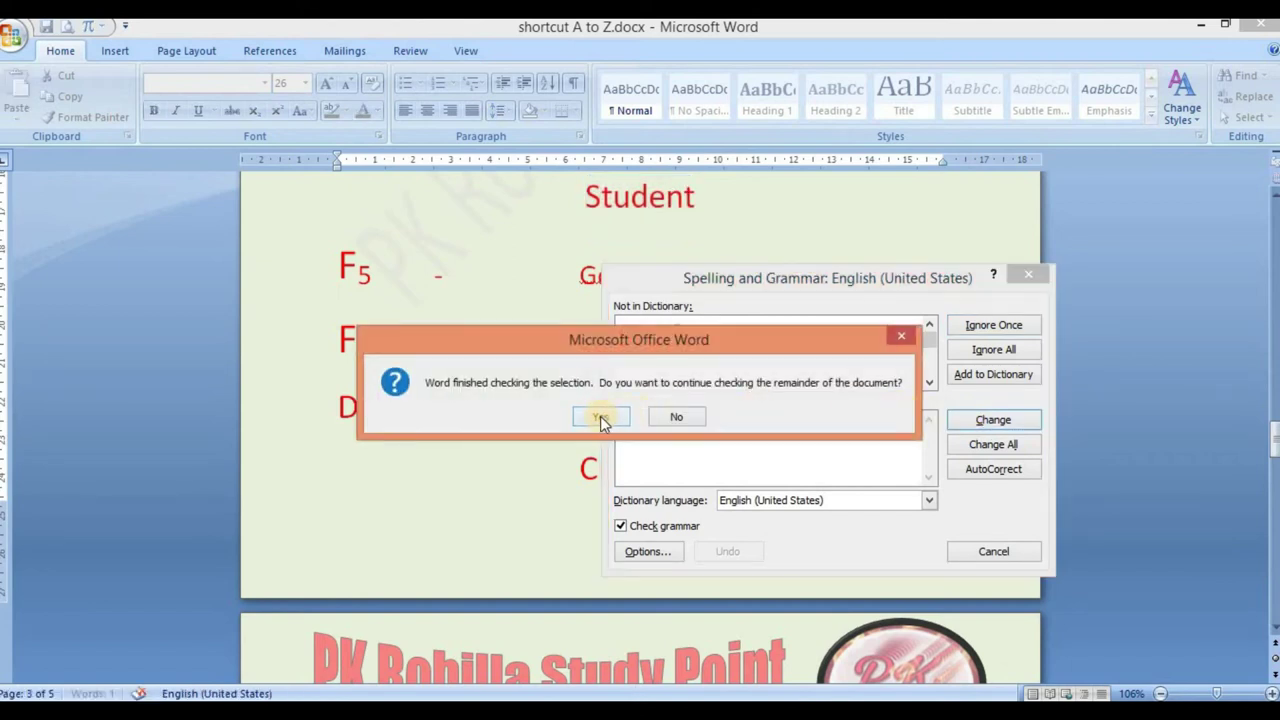
click(599, 420)
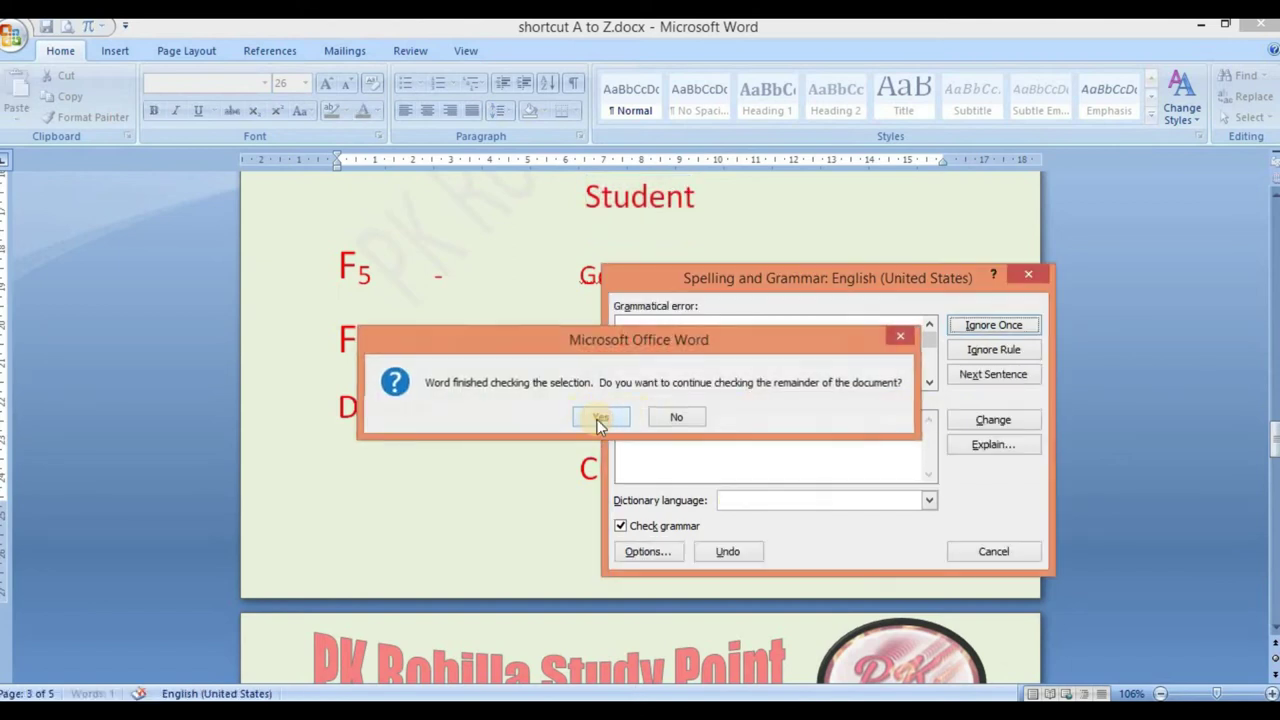
click(1024, 275)
scroll(677, 334, up, 5)
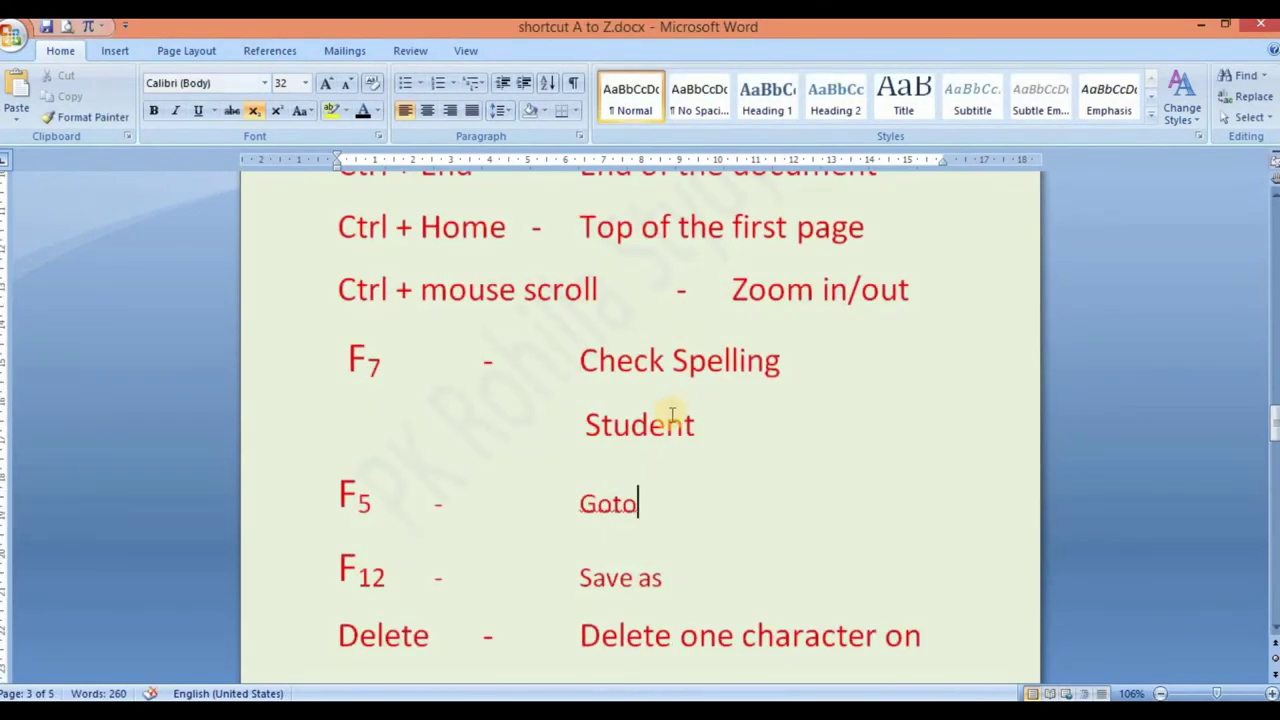
double_click(592, 425)
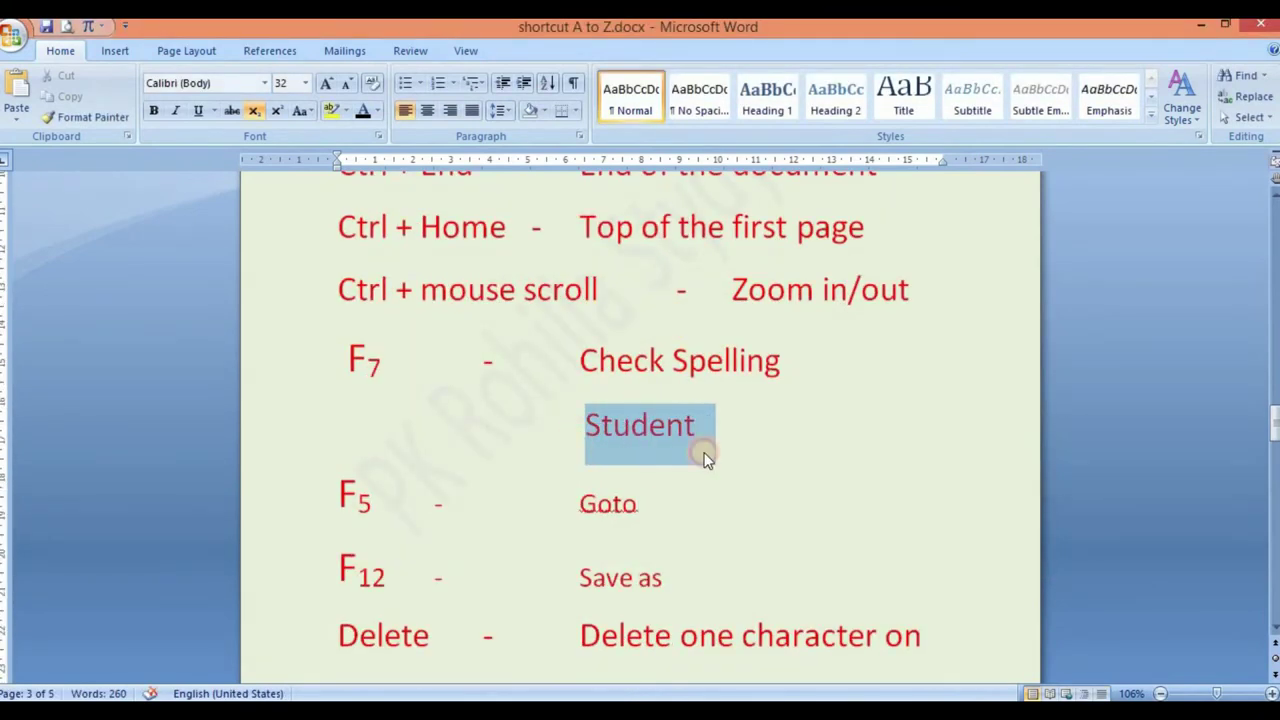
click(767, 450)
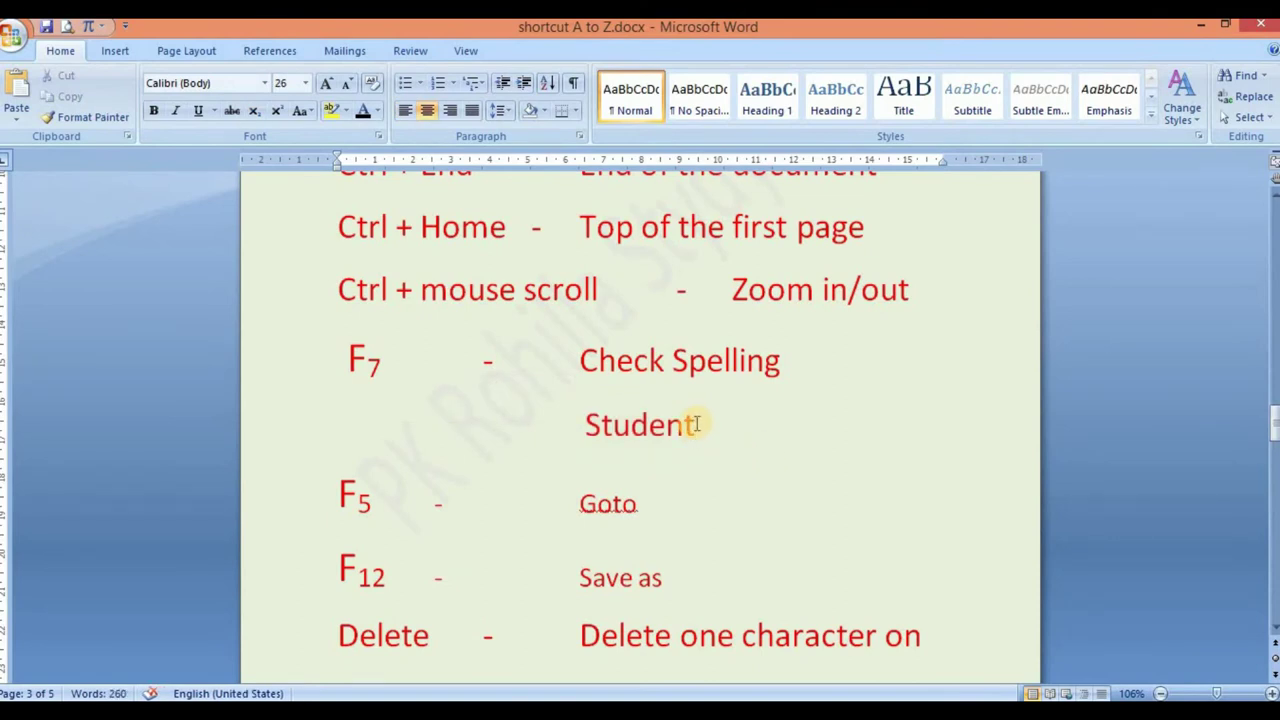
drag(695, 425, 565, 435)
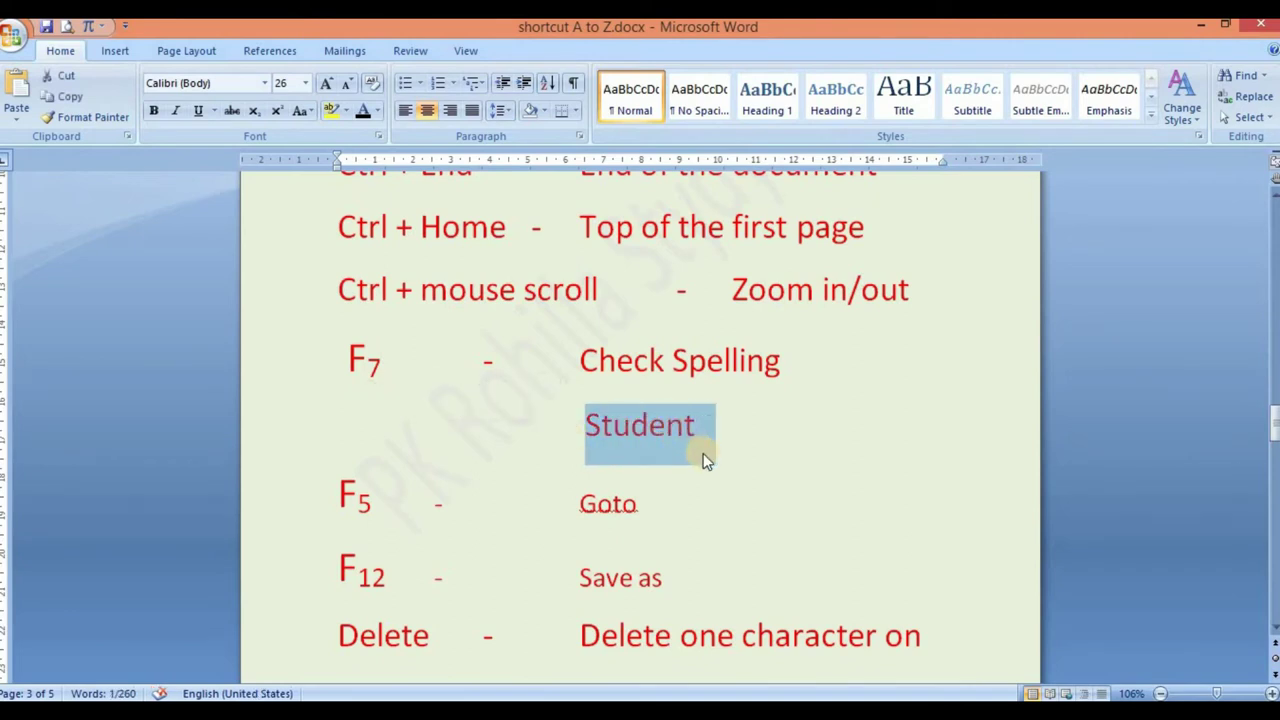
click(712, 427)
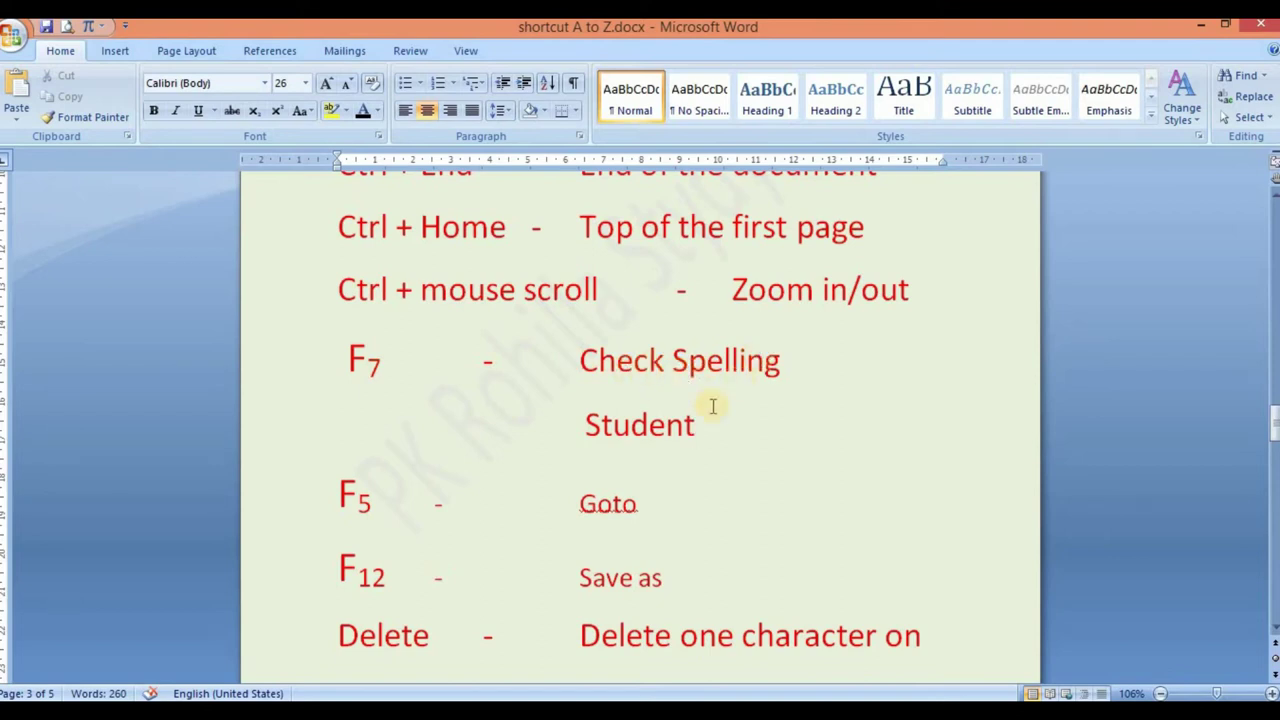
click(656, 502)
Open Find and Replace on its Go To page with F5 and move the dialog up-left
key(F5)
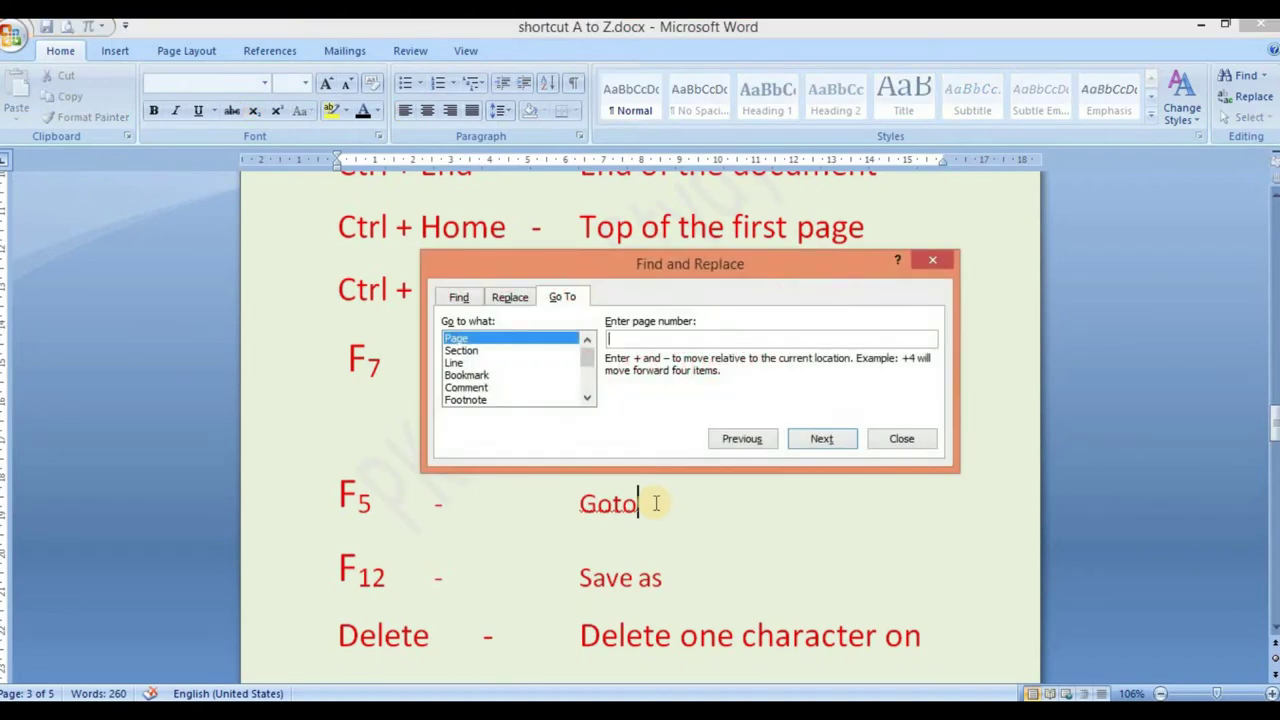
drag(688, 270, 640, 198)
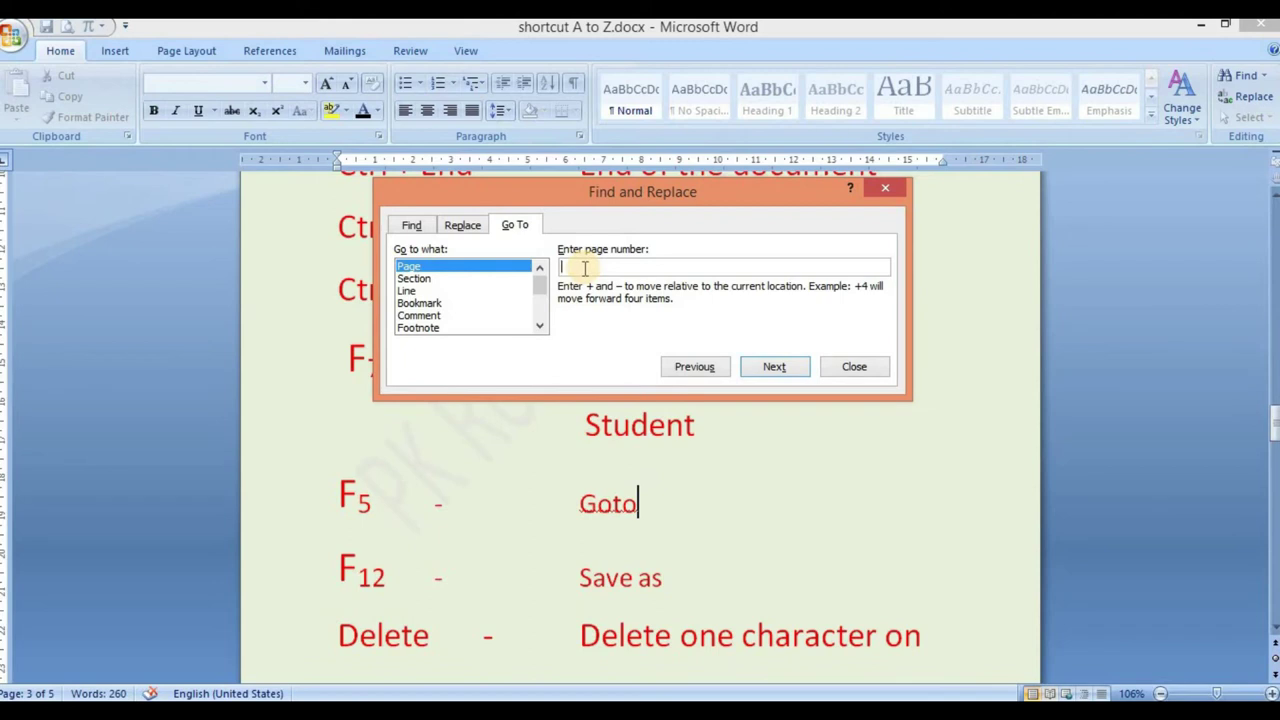
Jump Hi.docx to page 5 using Go To, then return to shortcut A to Z.docx
mouse_move(376, 674)
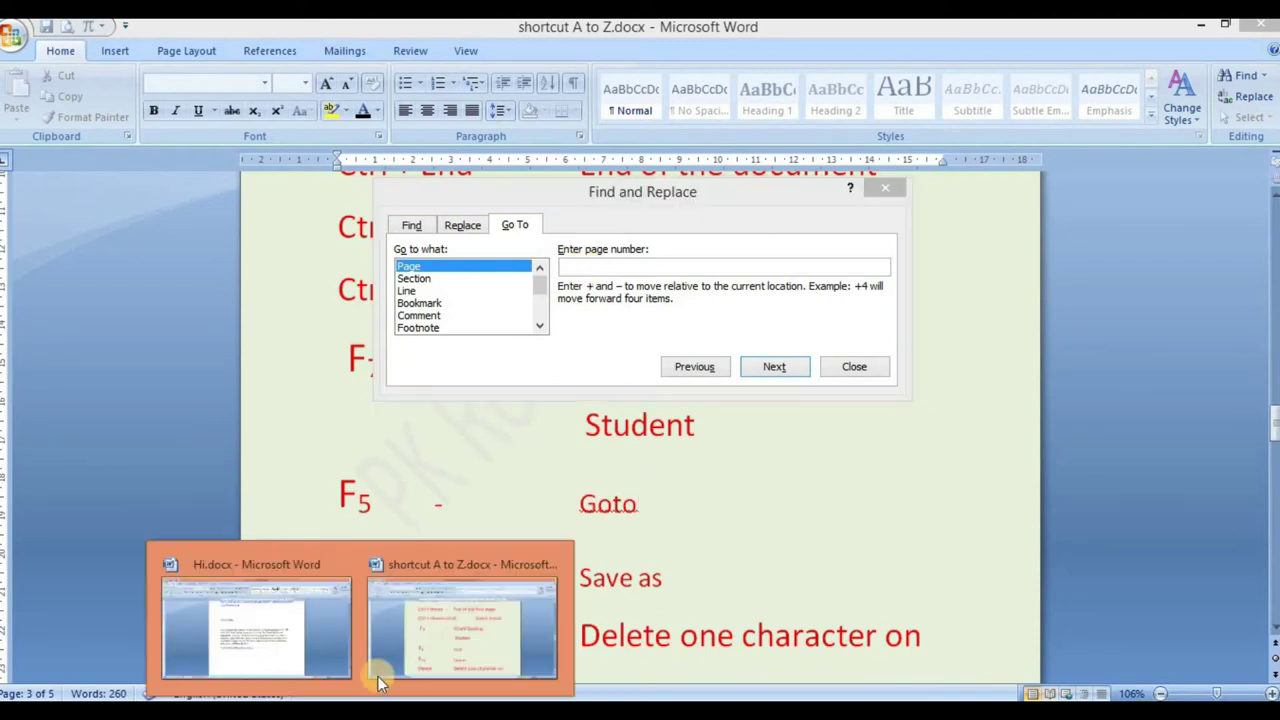
click(294, 632)
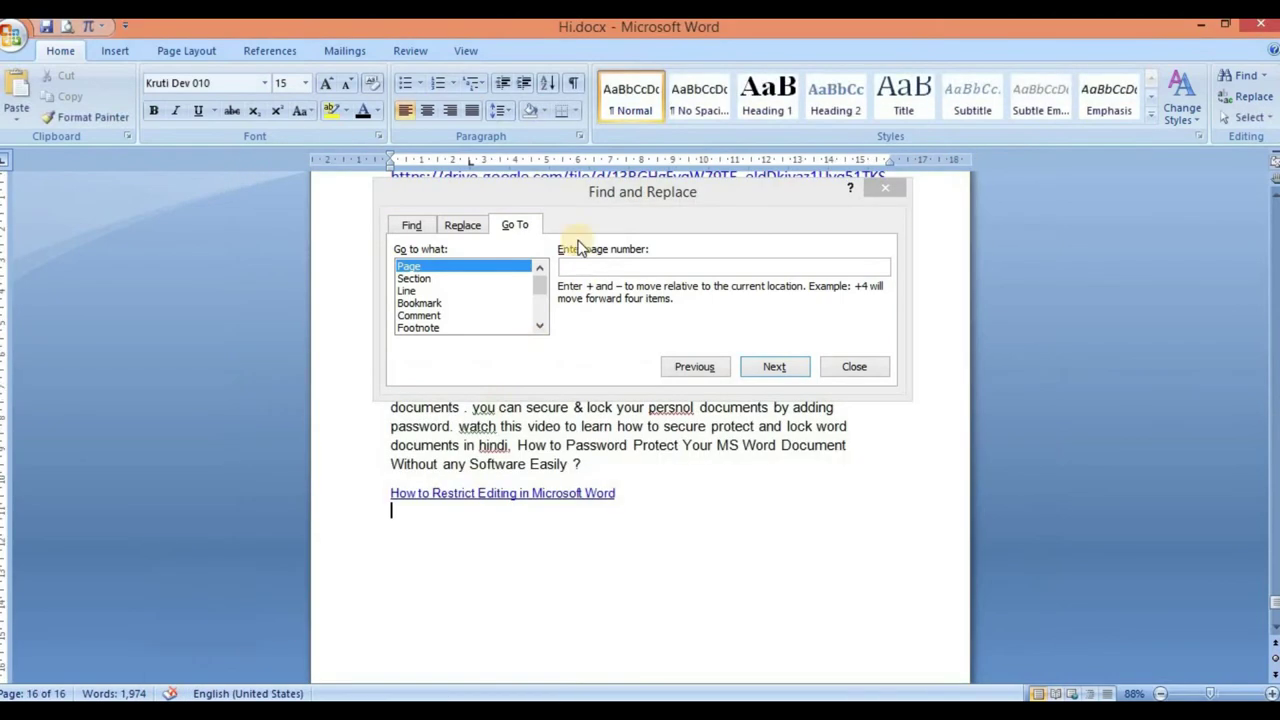
click(610, 193)
text(5)
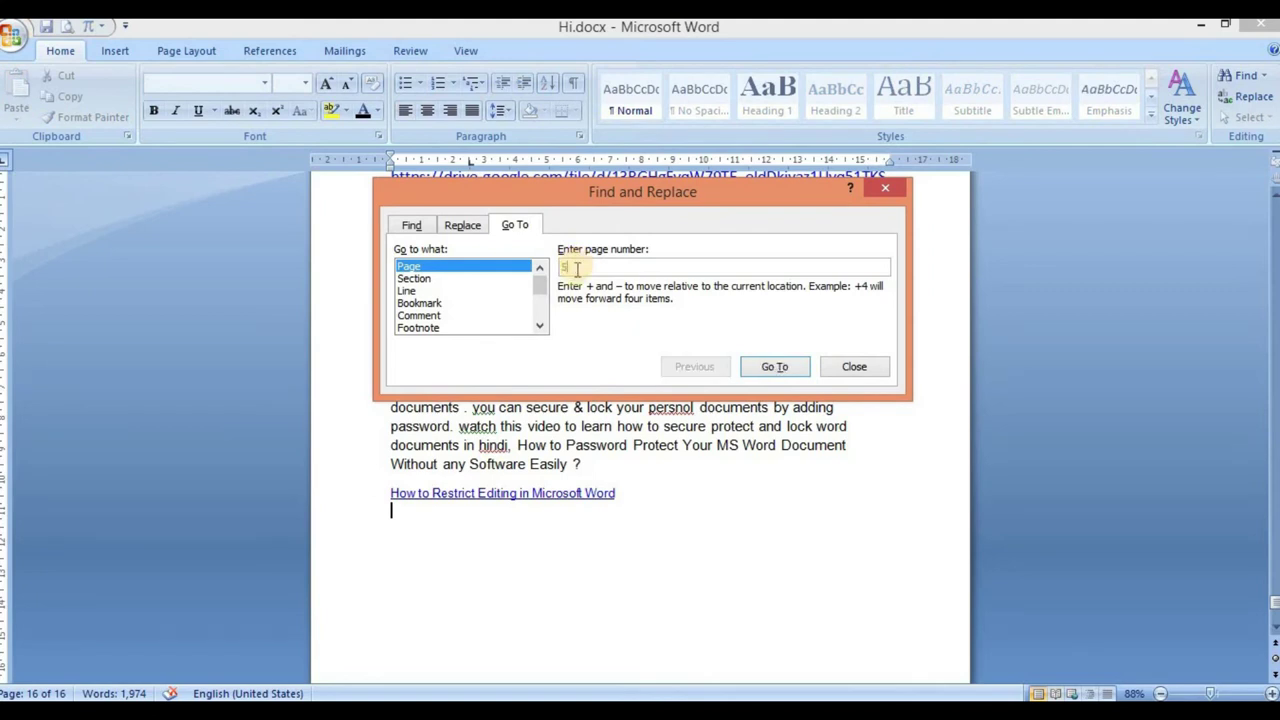
click(778, 368)
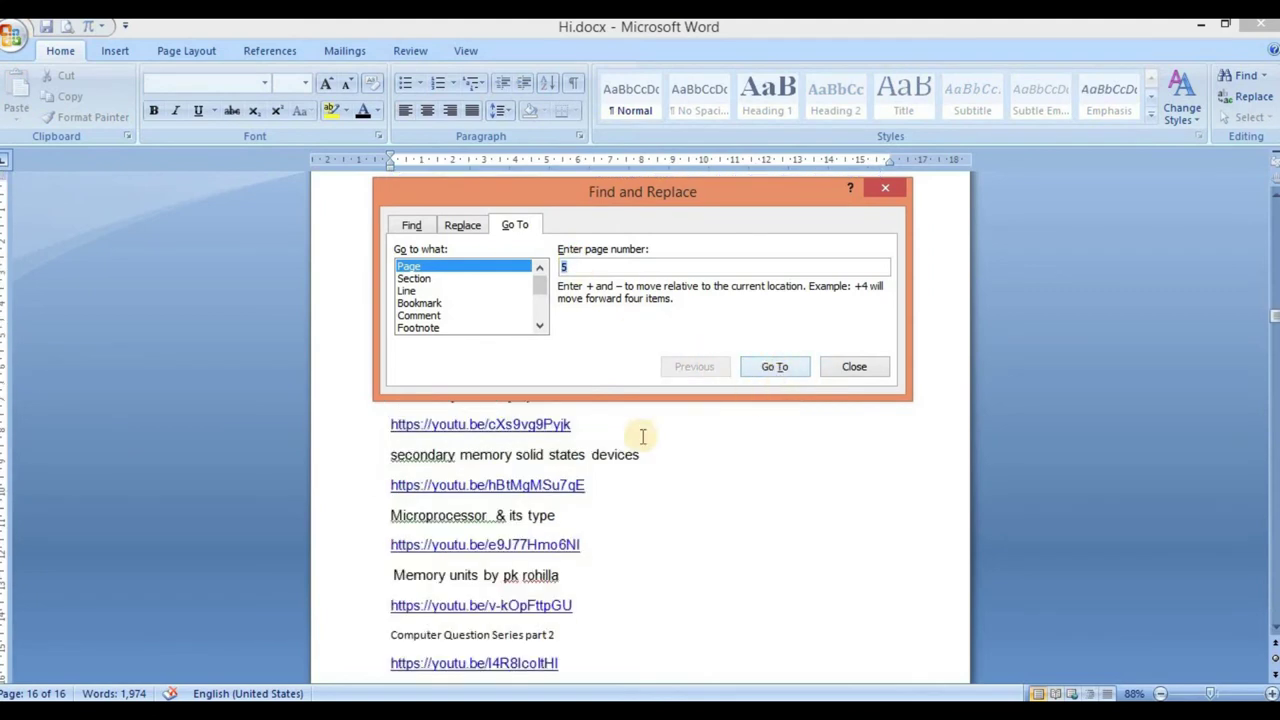
click(643, 515)
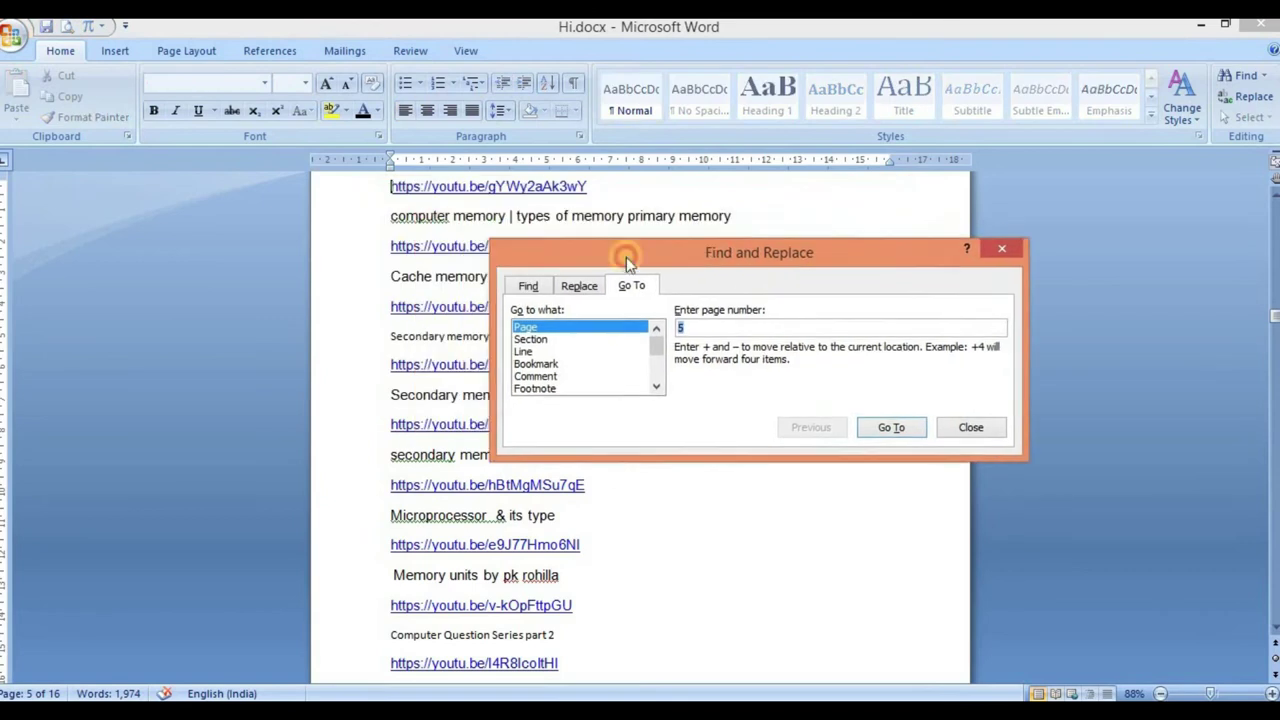
click(32, 694)
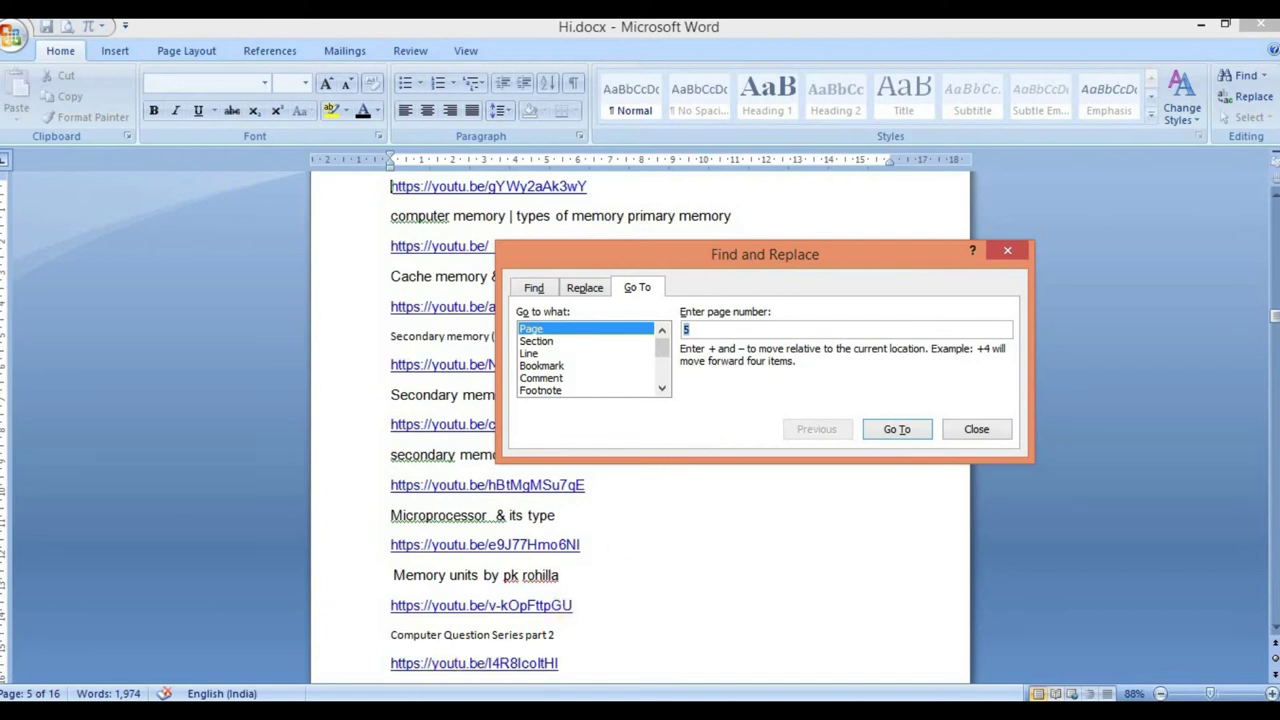
click(380, 651)
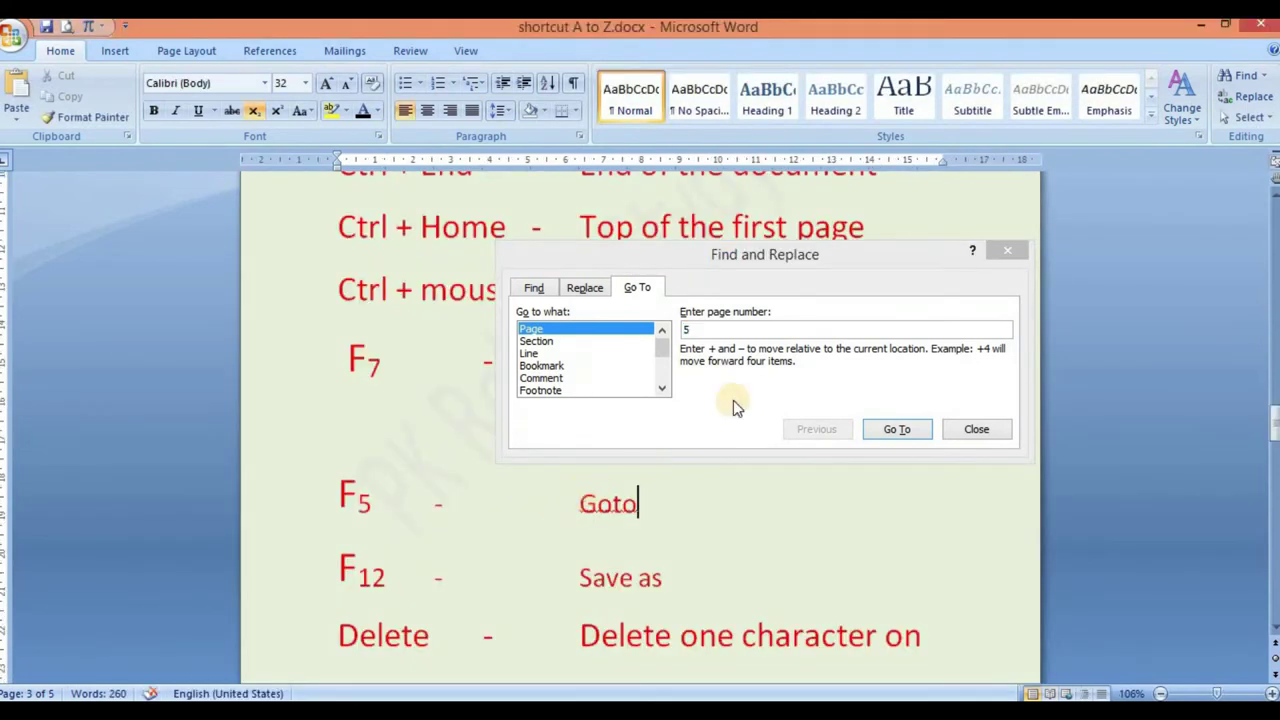
click(1007, 250)
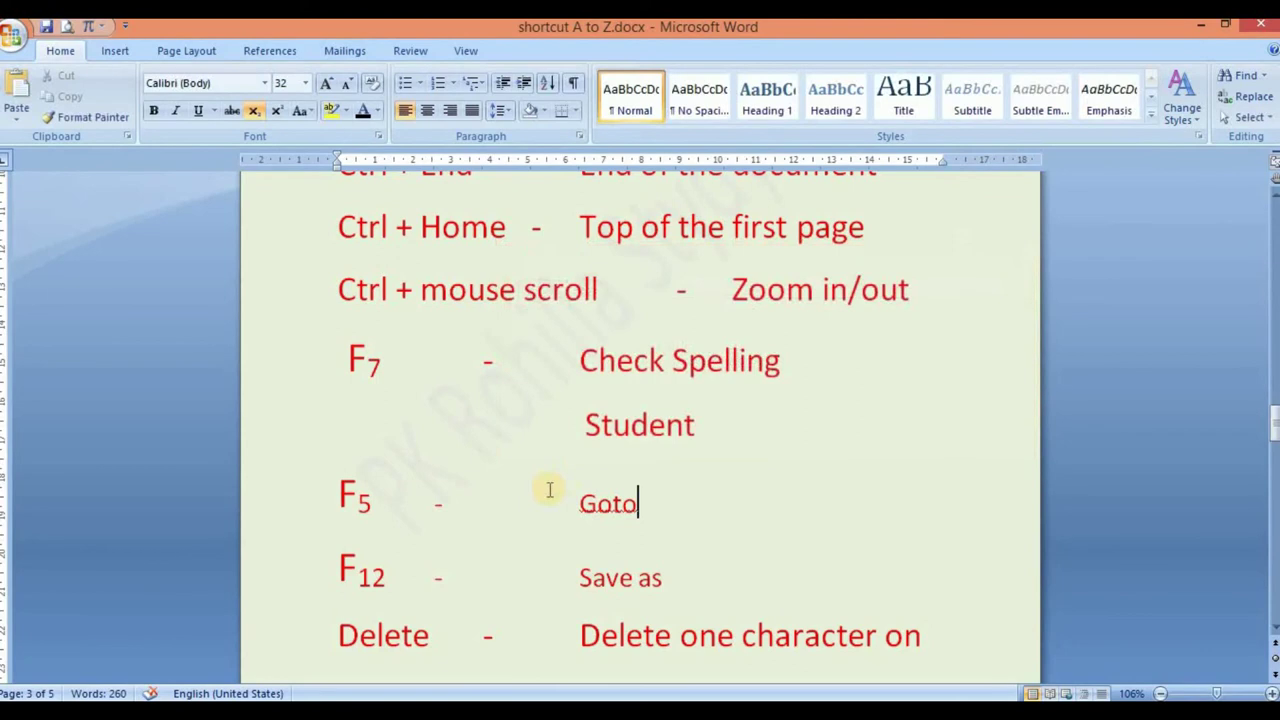
scroll(661, 500, down, 2)
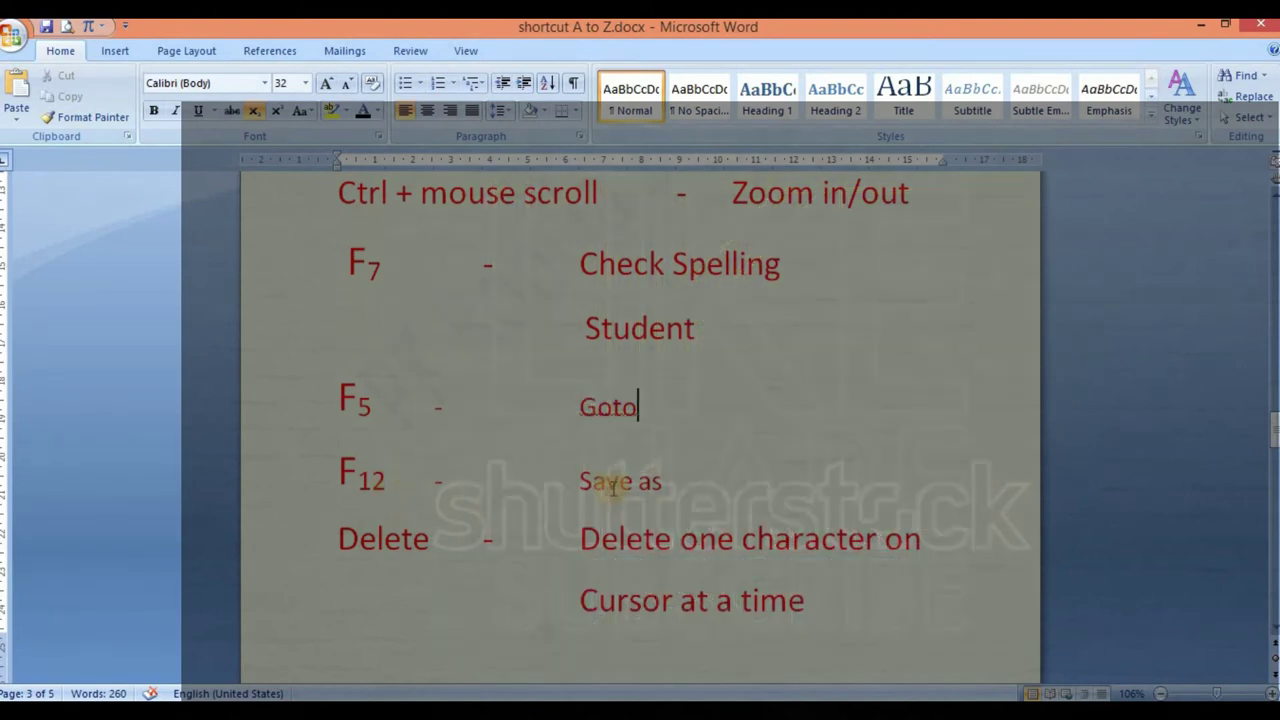
drag(673, 480, 580, 482)
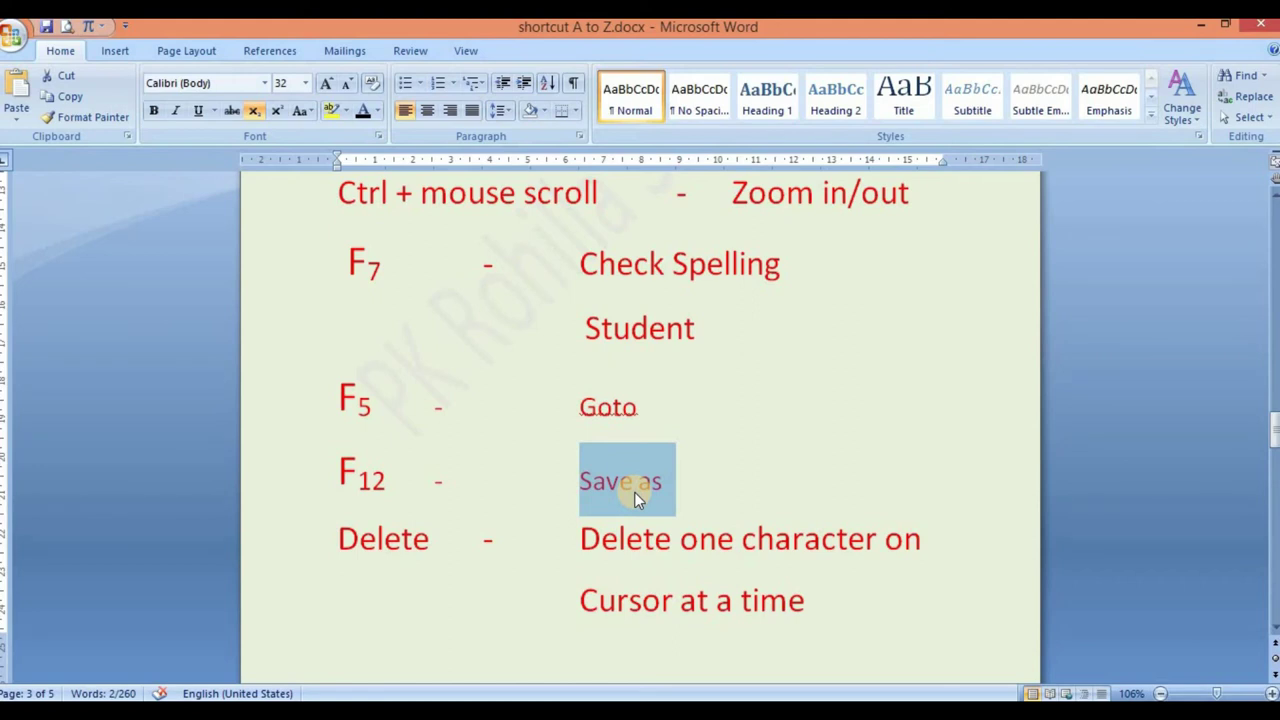
scroll(634, 482, up, 1)
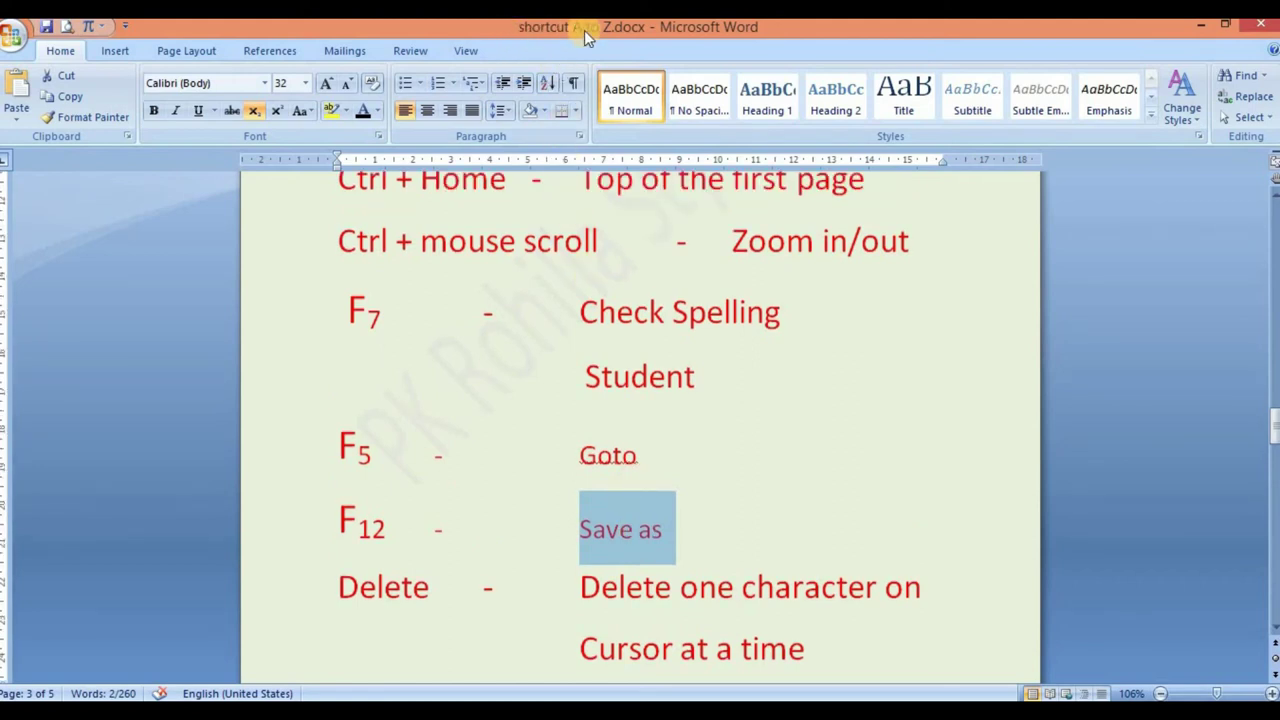
scroll(680, 286, down, 2)
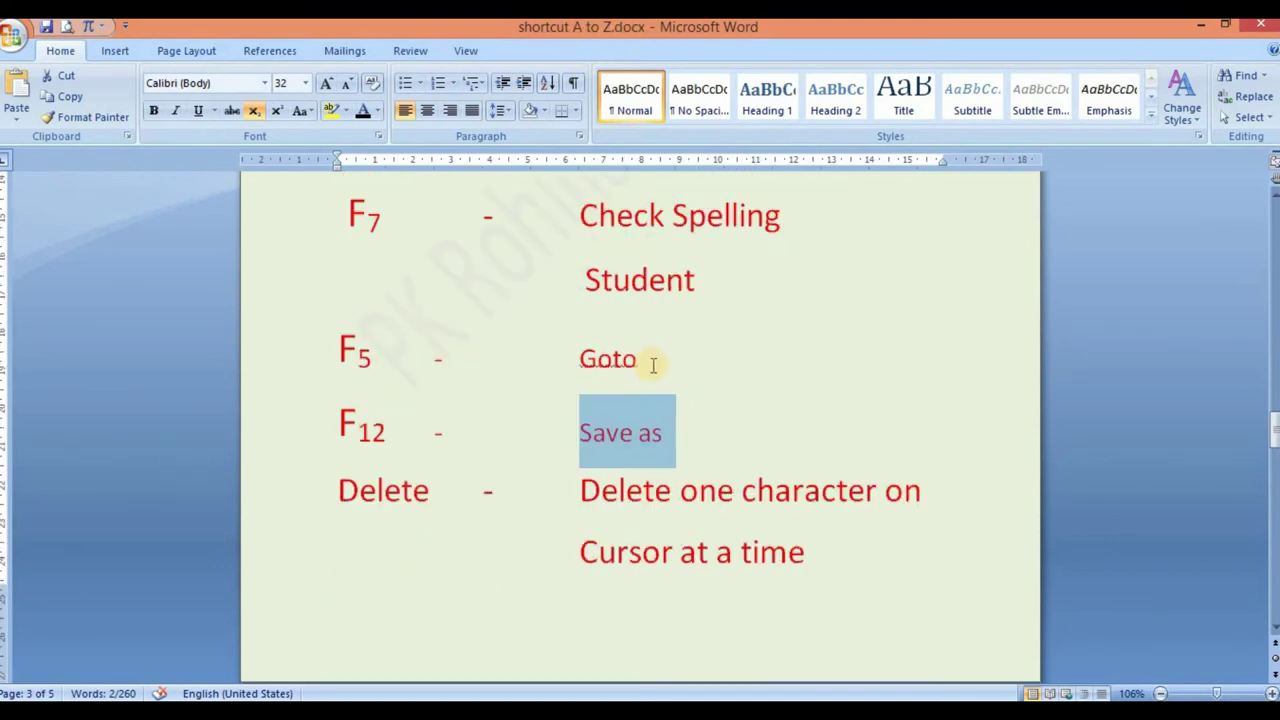
click(678, 431)
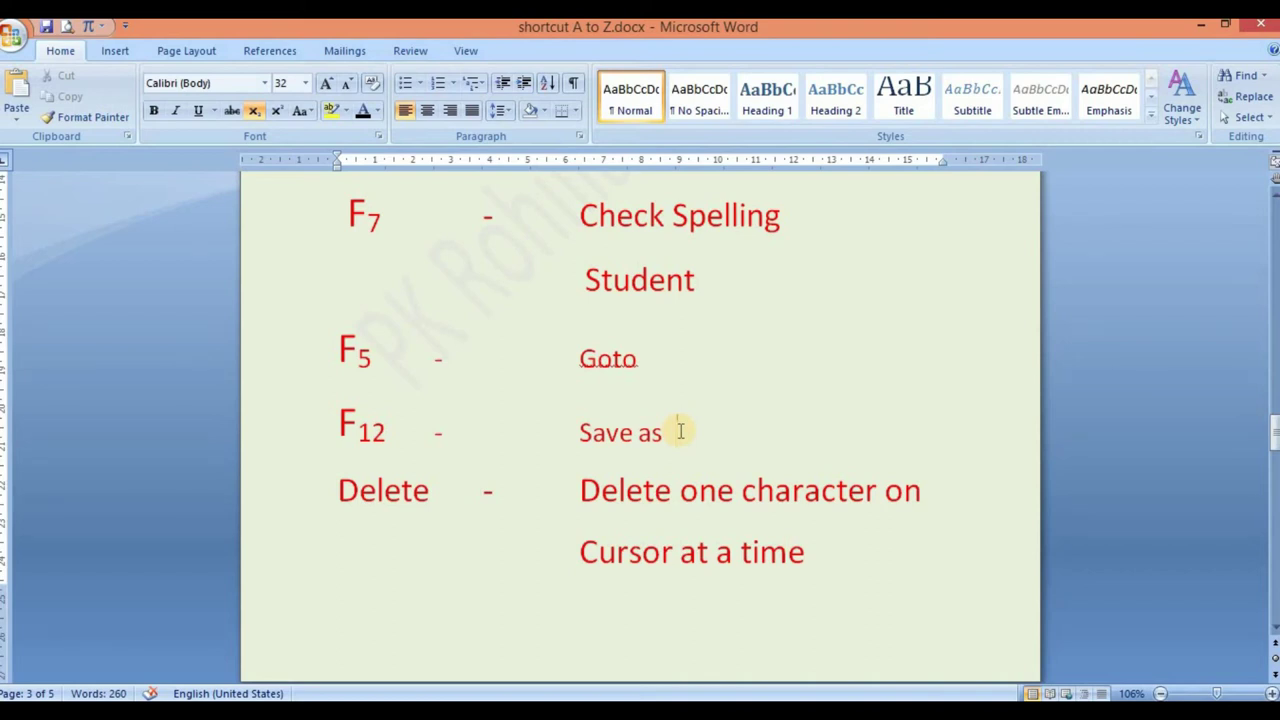
Save a copy named gfgdfgdfgdfg.docx in the raw material folder using F12
key(F12)
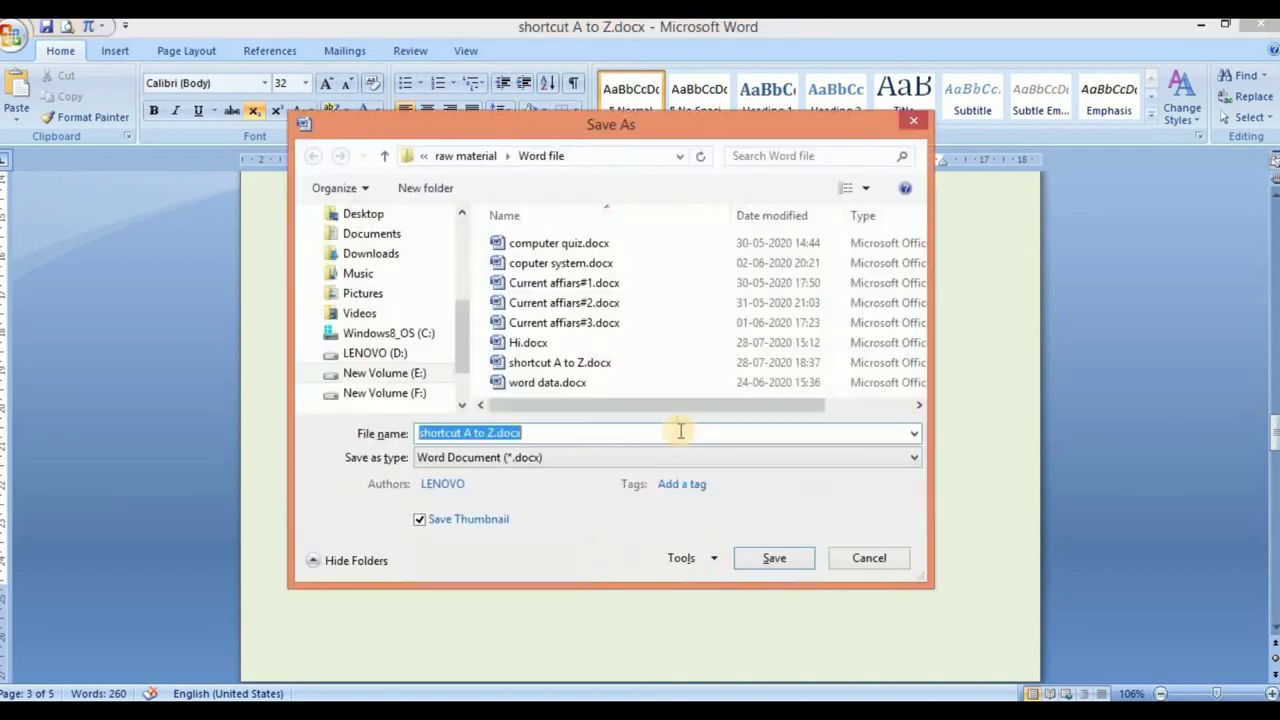
drag(657, 121, 637, 131)
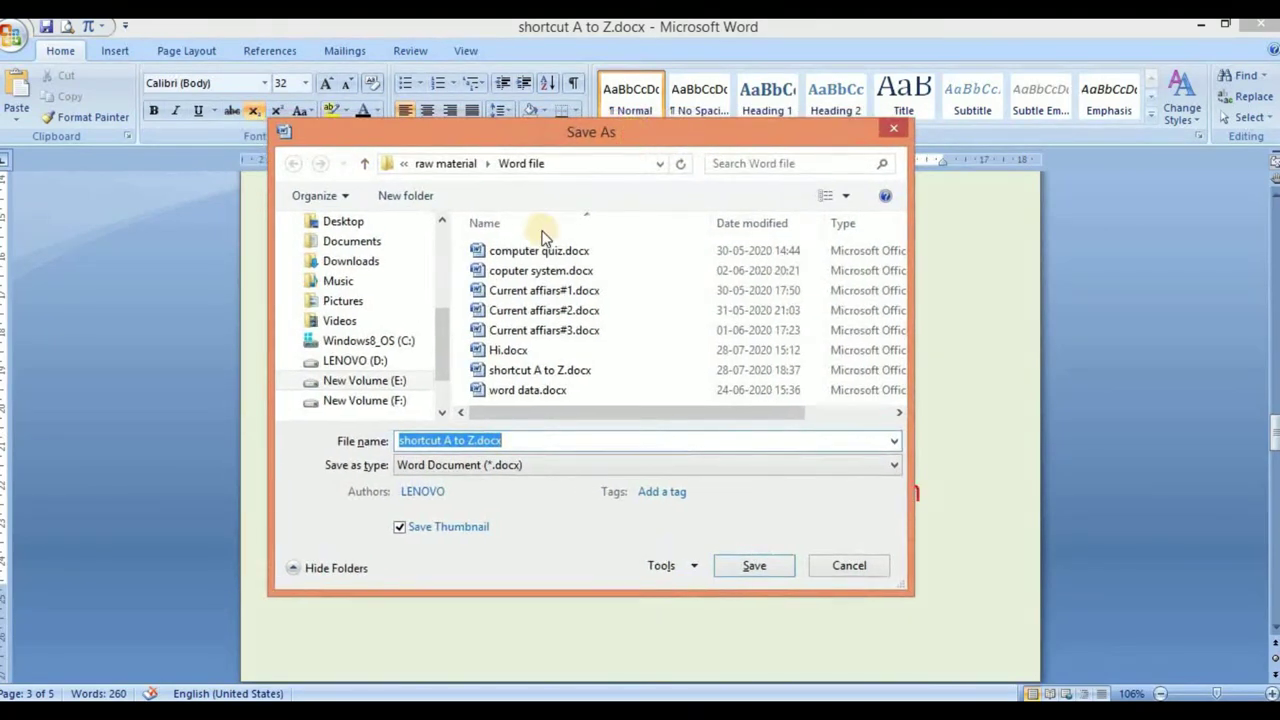
click(463, 164)
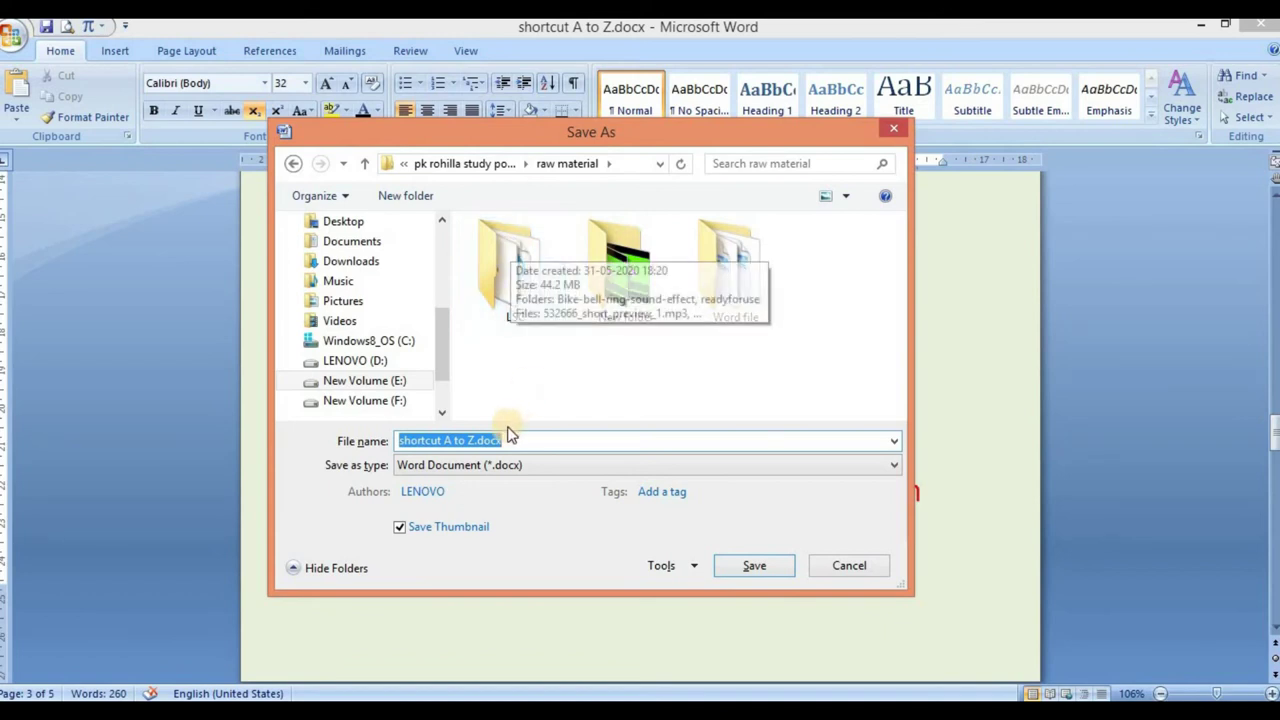
text(gfgdfgdfgdfg)
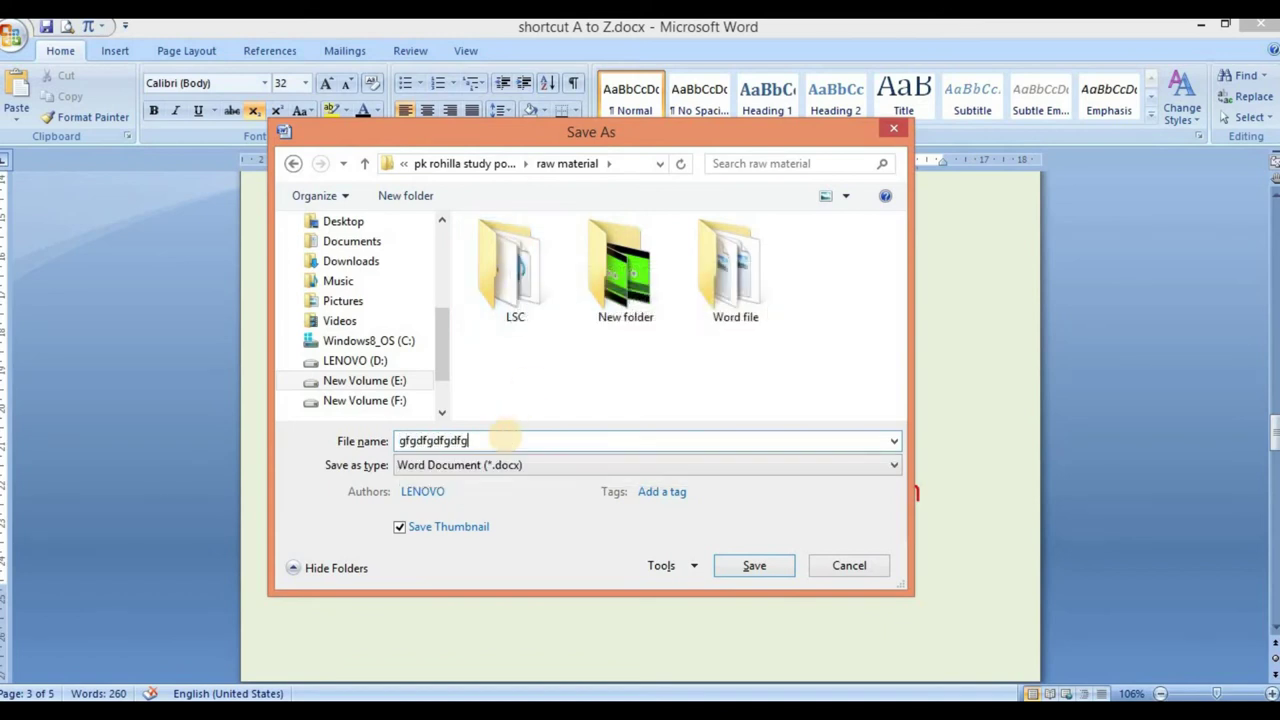
click(749, 565)
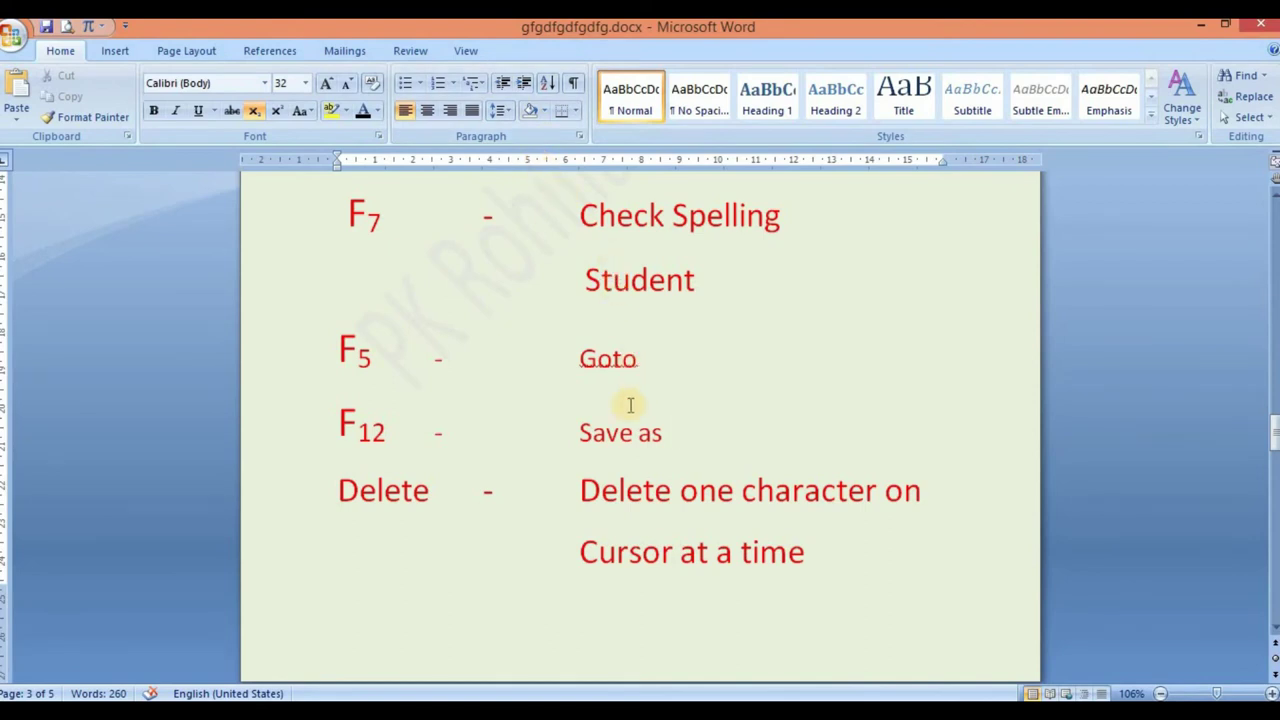
scroll(625, 405, down, 1)
scroll(600, 400, down, 1)
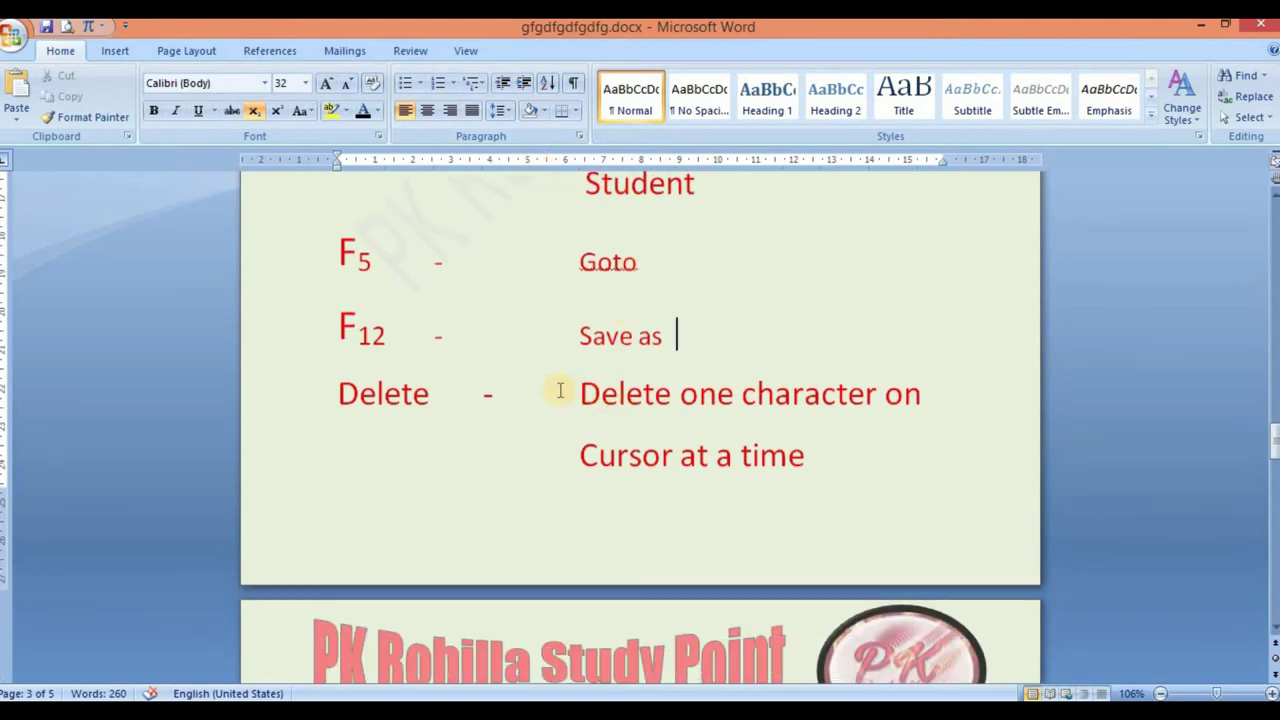
click(453, 394)
scroll(445, 390, down, 3)
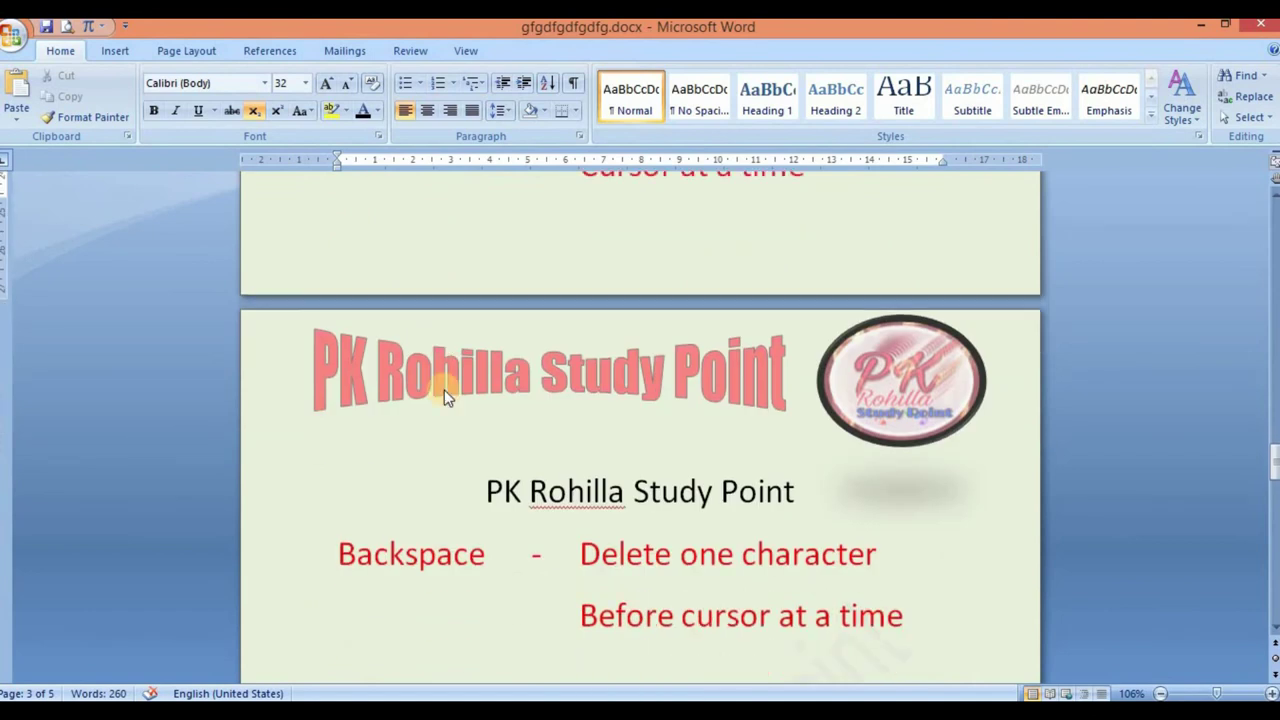
scroll(445, 390, up, 3)
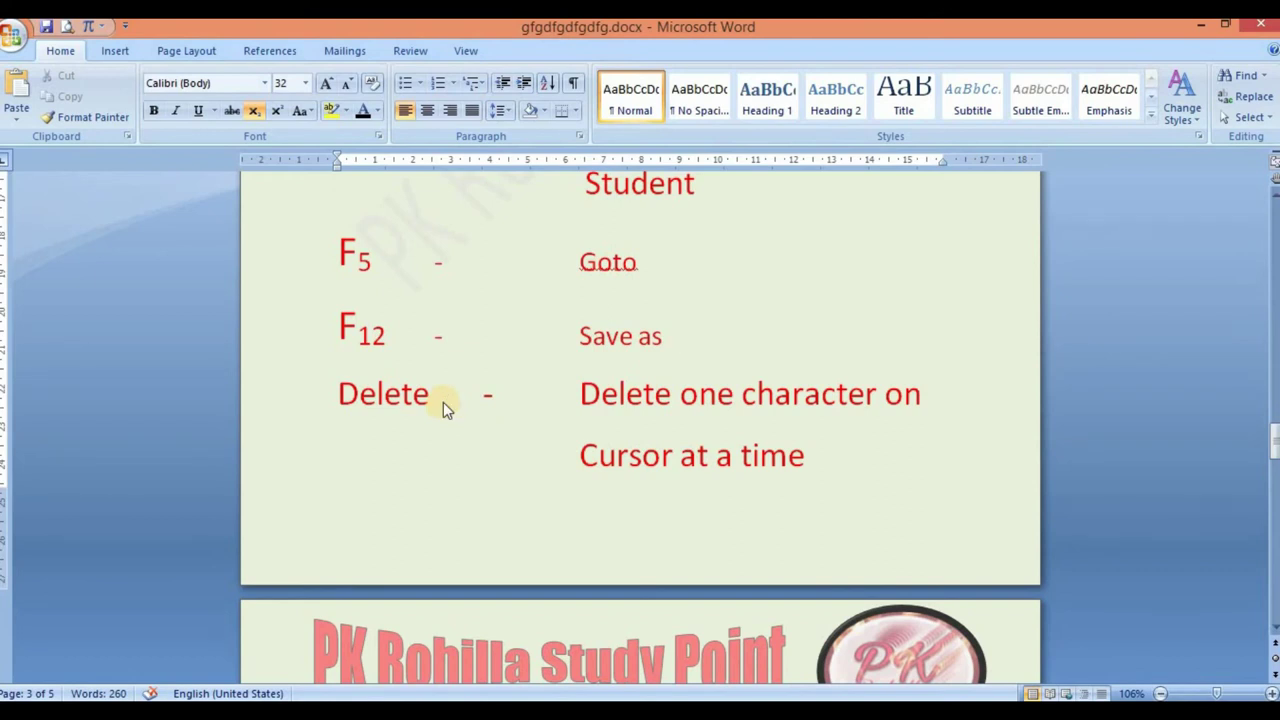
scroll(443, 402, down, 3)
scroll(443, 400, down, 1)
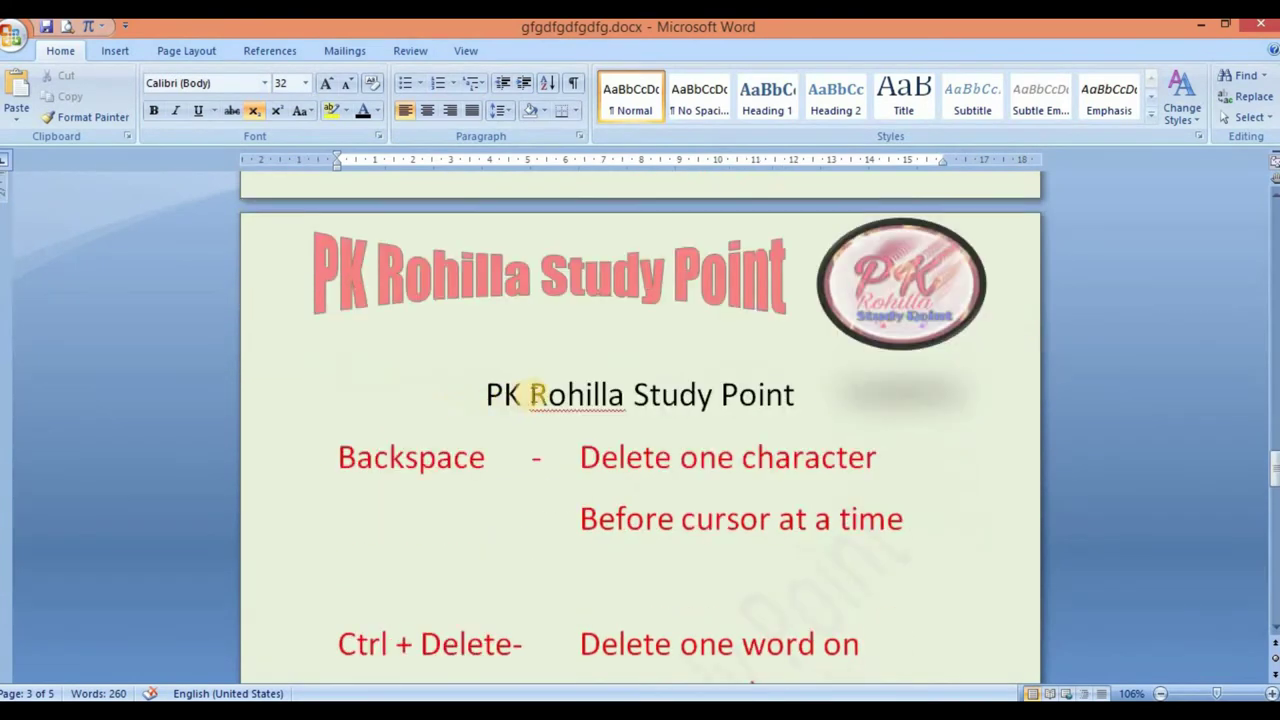
click(811, 395)
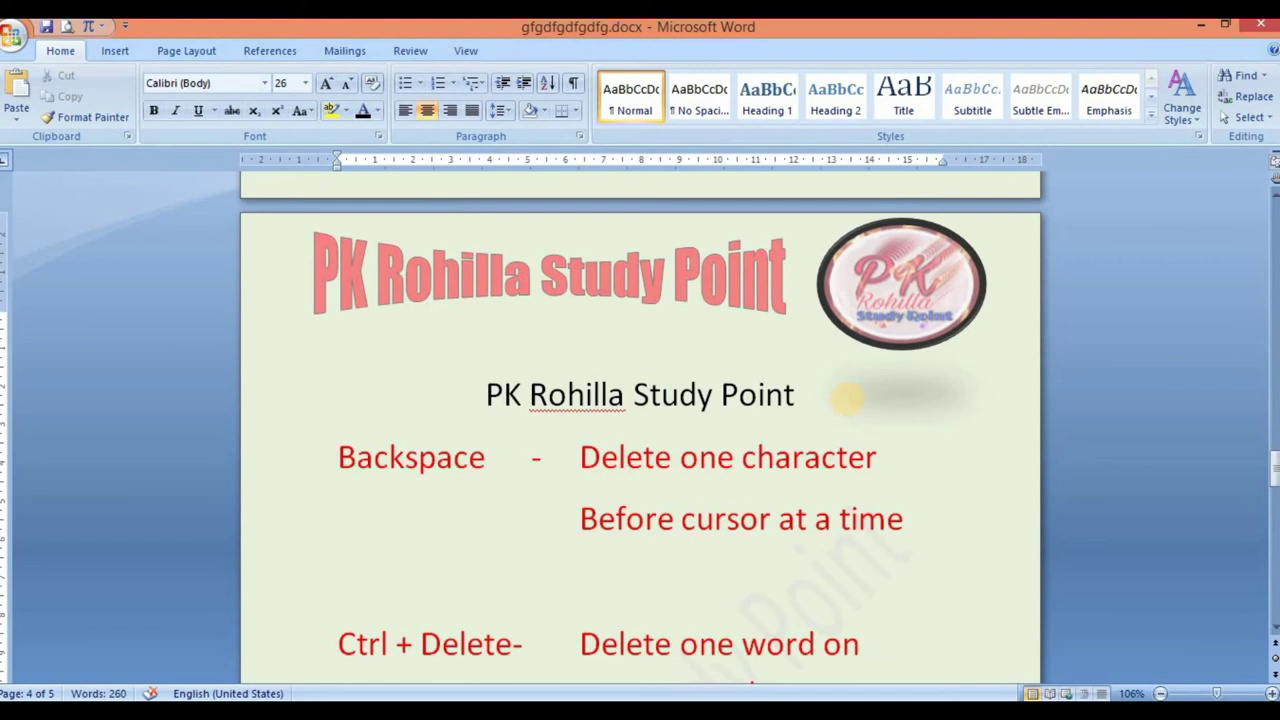
Erase the word Point from the end of the title line with Backspace
key(BackSpace)
key(BackSpace)
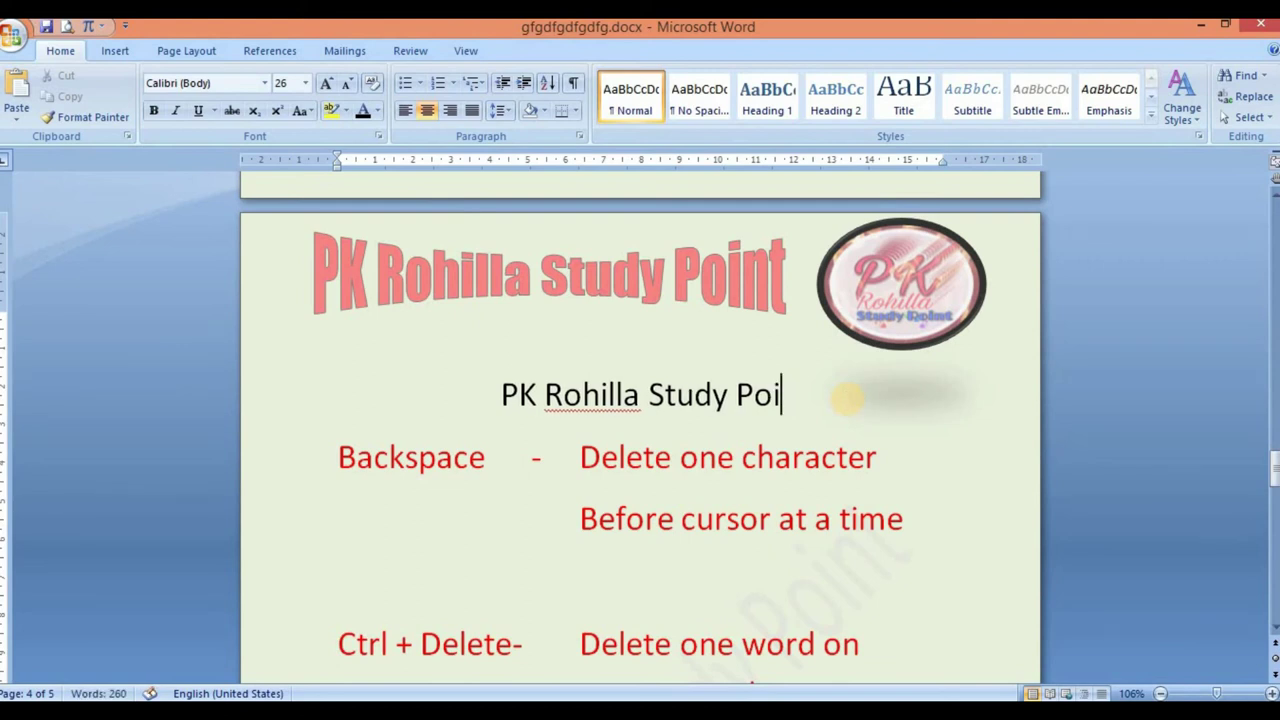
key(BackSpace)
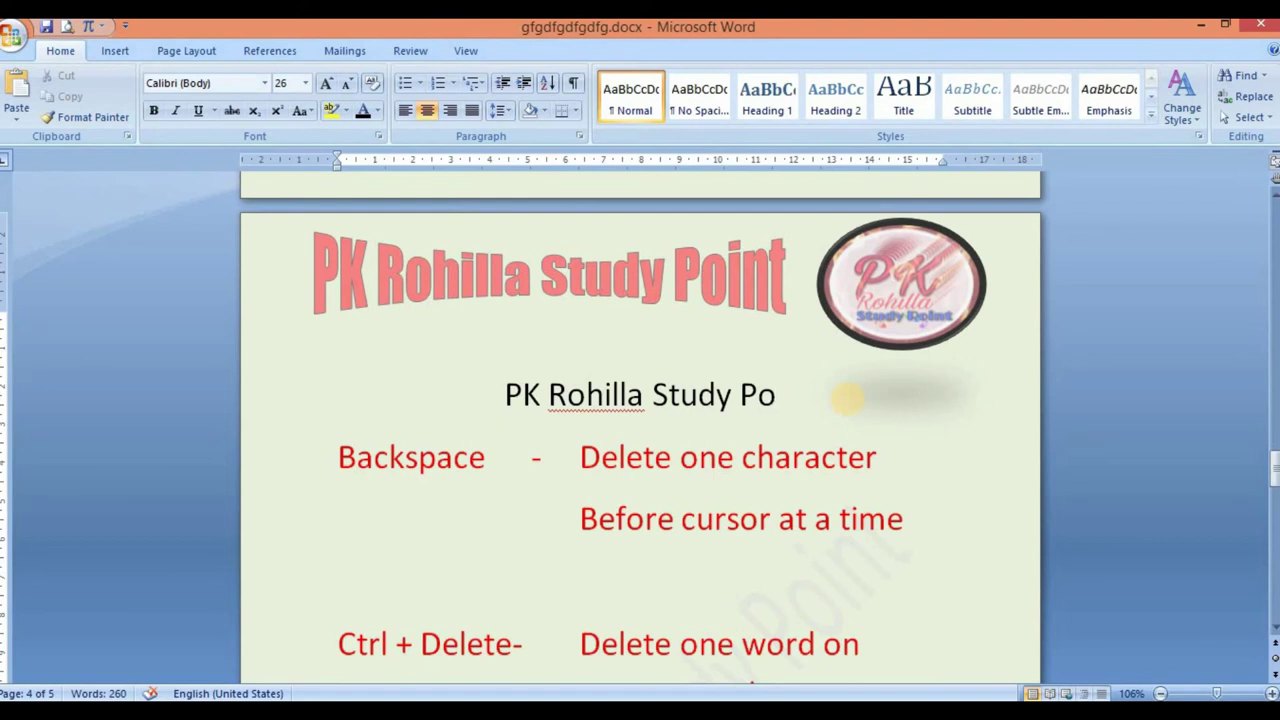
key(BackSpace)
key(BackSpace)
key(BackSpace)
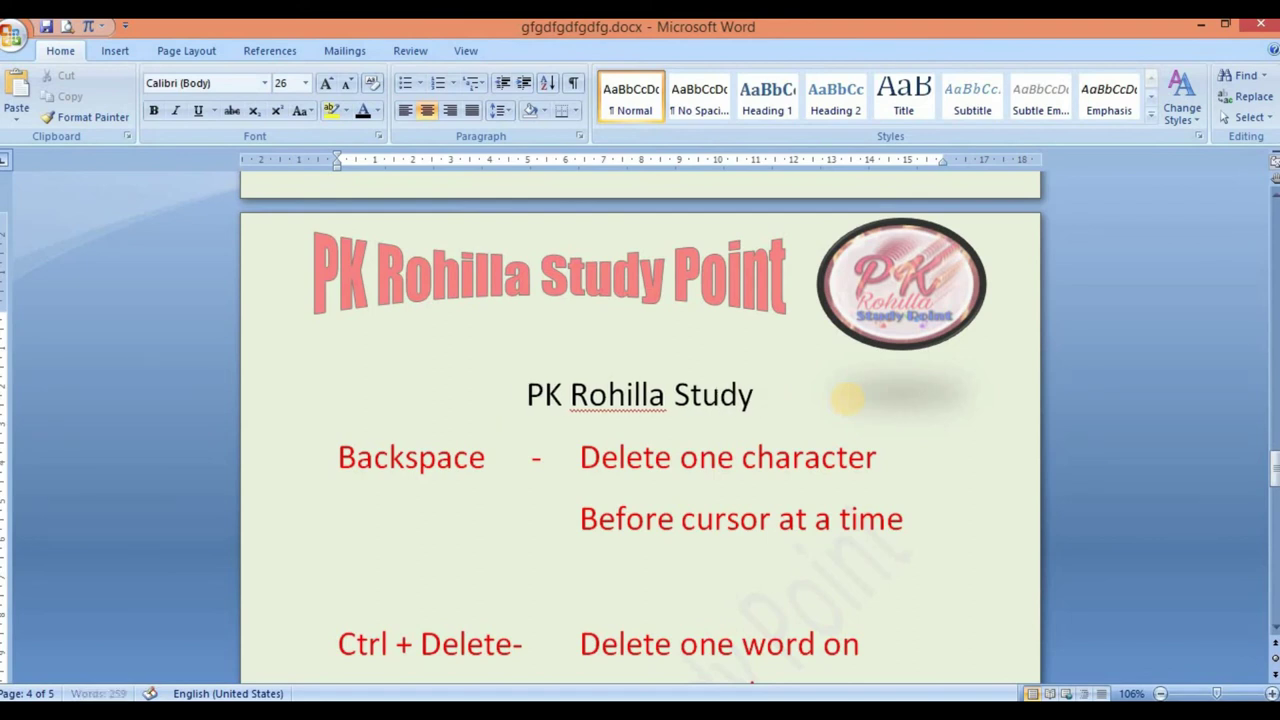
key(BackSpace)
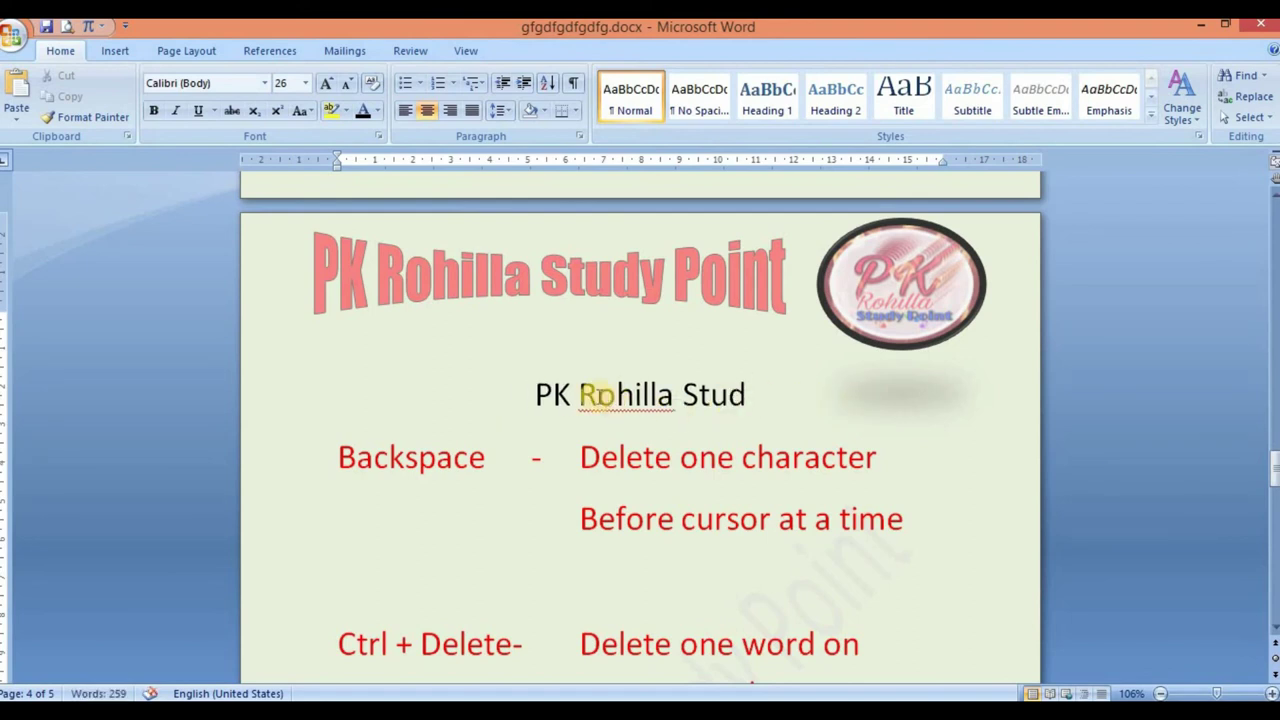
Remove Rohilla letters with Delete, then Backspace away the remaining text, leaving the line empty
click(572, 393)
key(Delete)
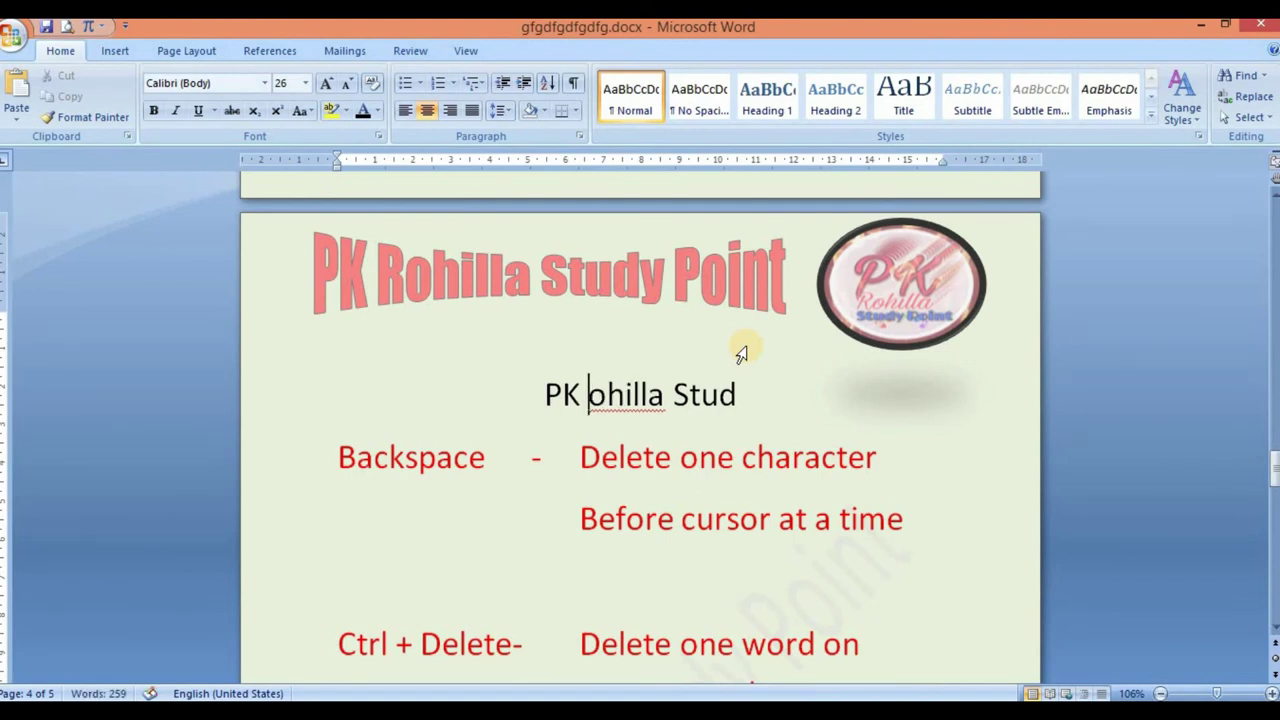
key(Delete)
key(Delete)
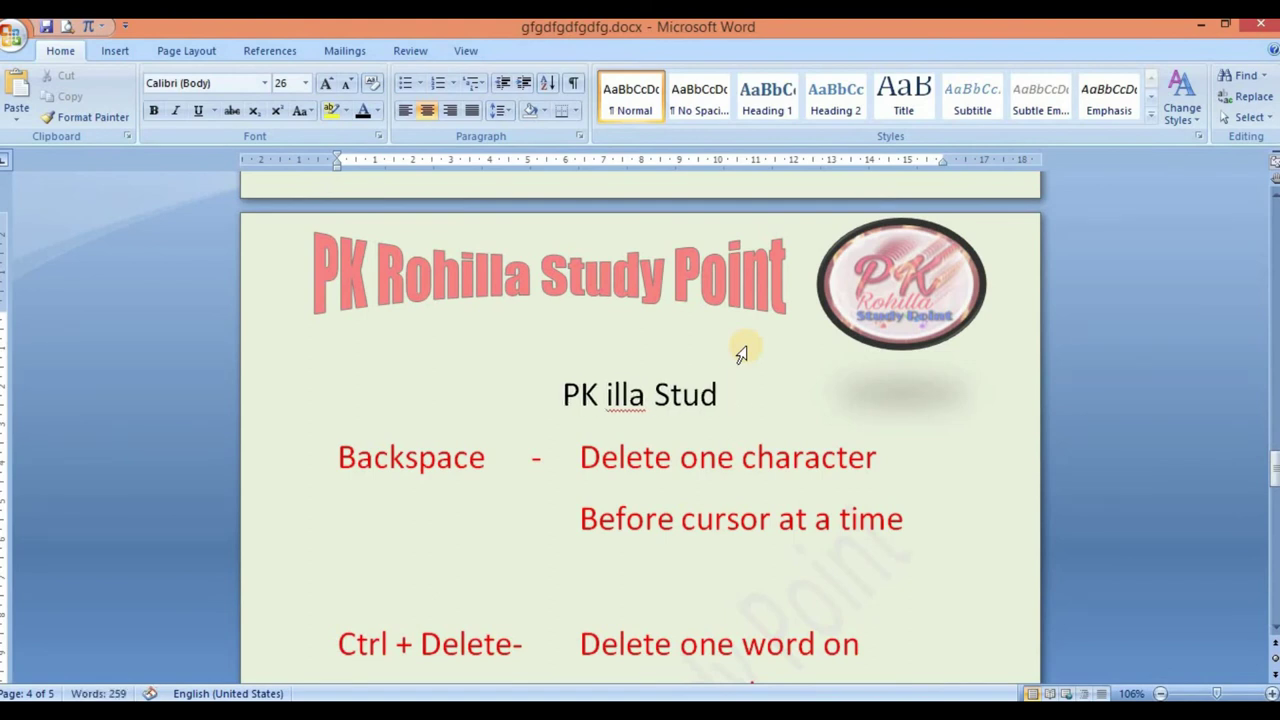
key(Delete)
key(Delete)
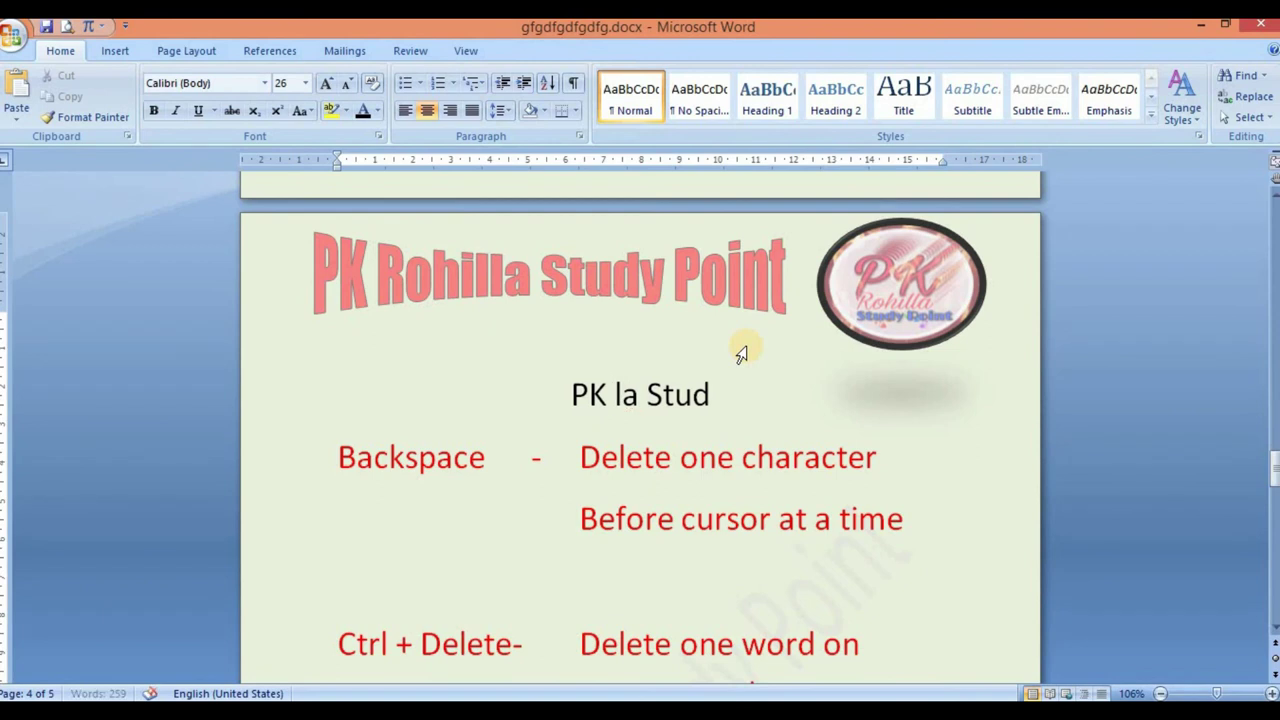
key(Delete)
key(Delete)
key(Delete)
key(Delete)
key(Delete)
key(Delete)
key(Delete)
key(BackSpace)
key(BackSpace)
key(BackSpace)
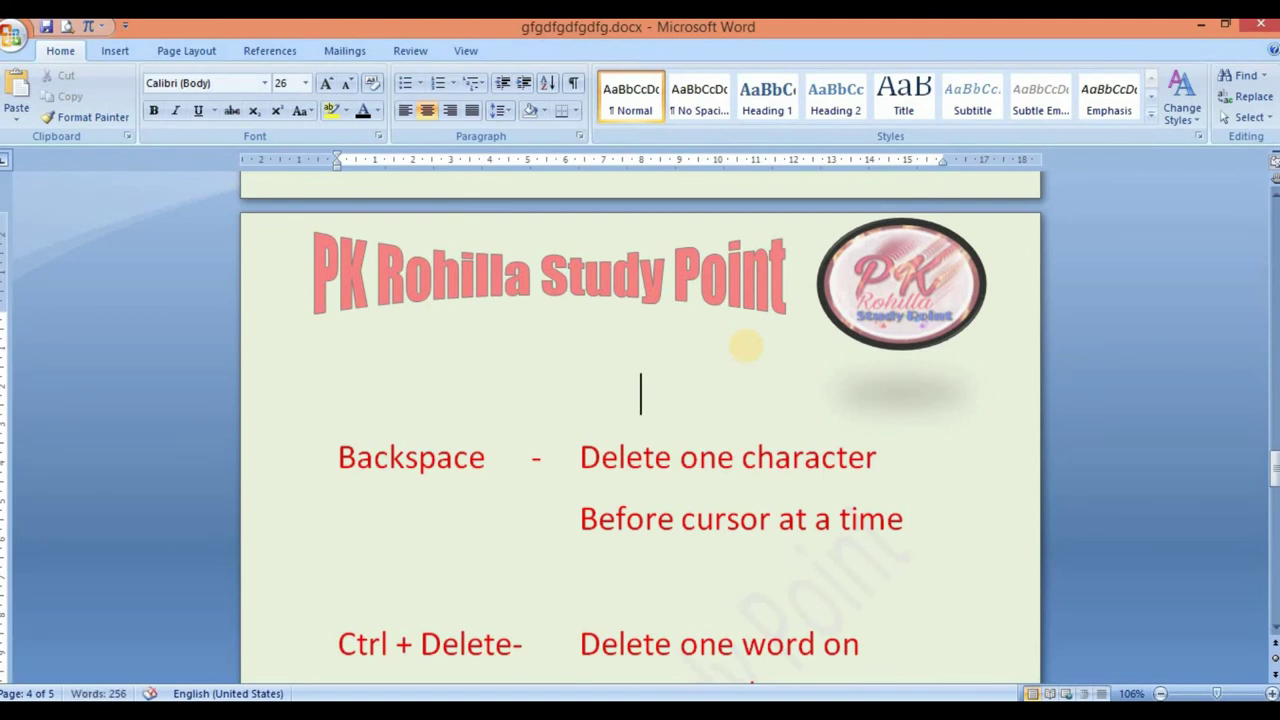
Type 'PK Stud' and 'lla' into the title, then undo to restore 'PK Rohilla Study Point'
scroll(578, 474, up, 5)
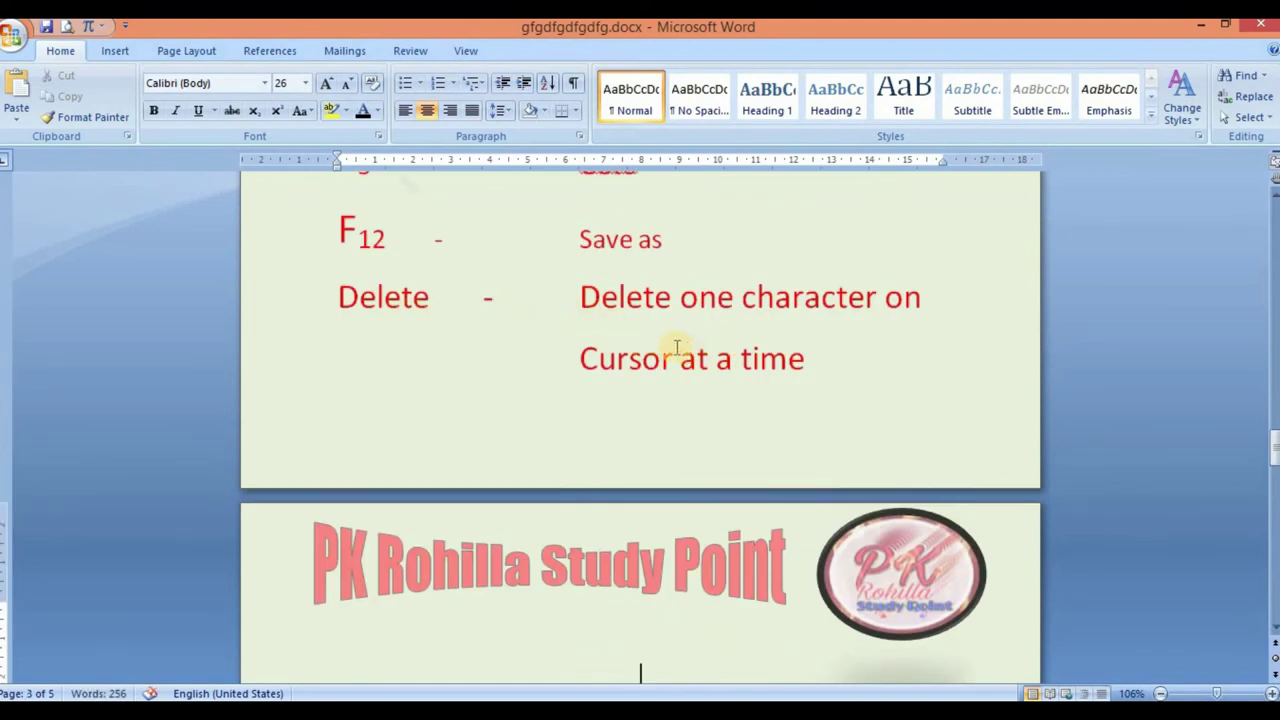
scroll(370, 475, down, 5)
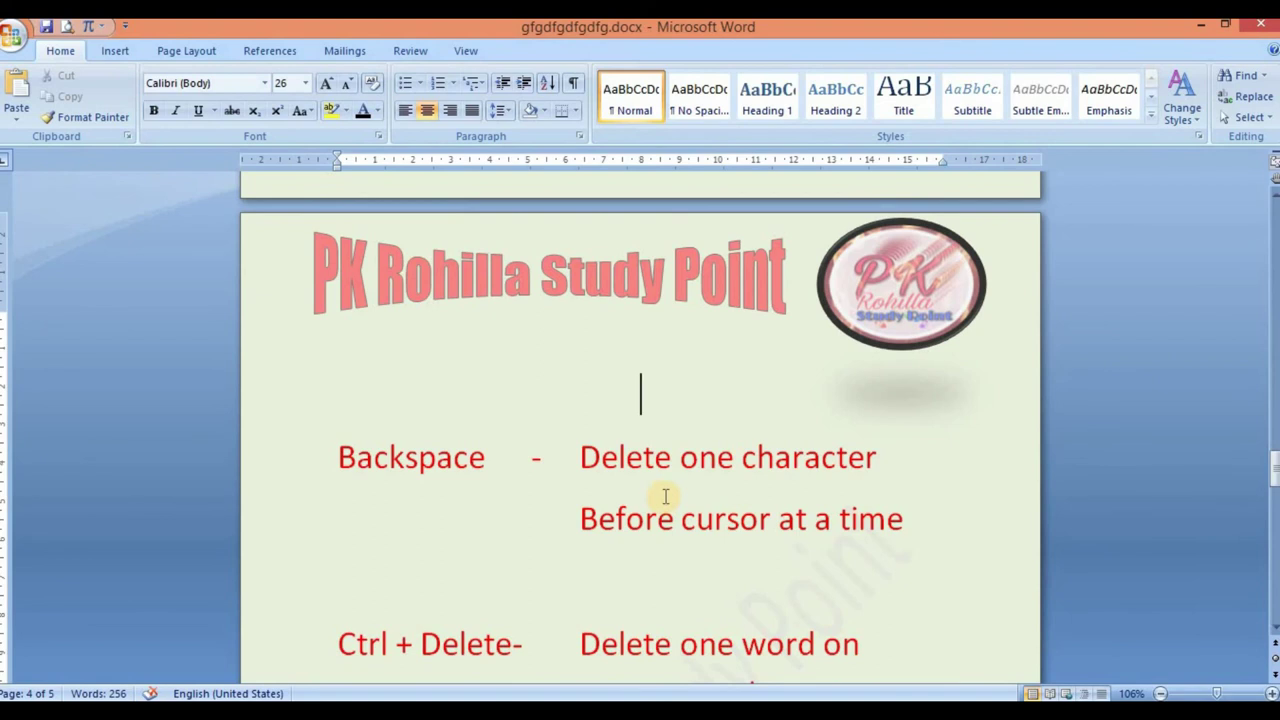
text(PK Stud)
key(Left)
key(Left)
key(Left)
text(lla)
key(ctrl+z)
key(ctrl+z)
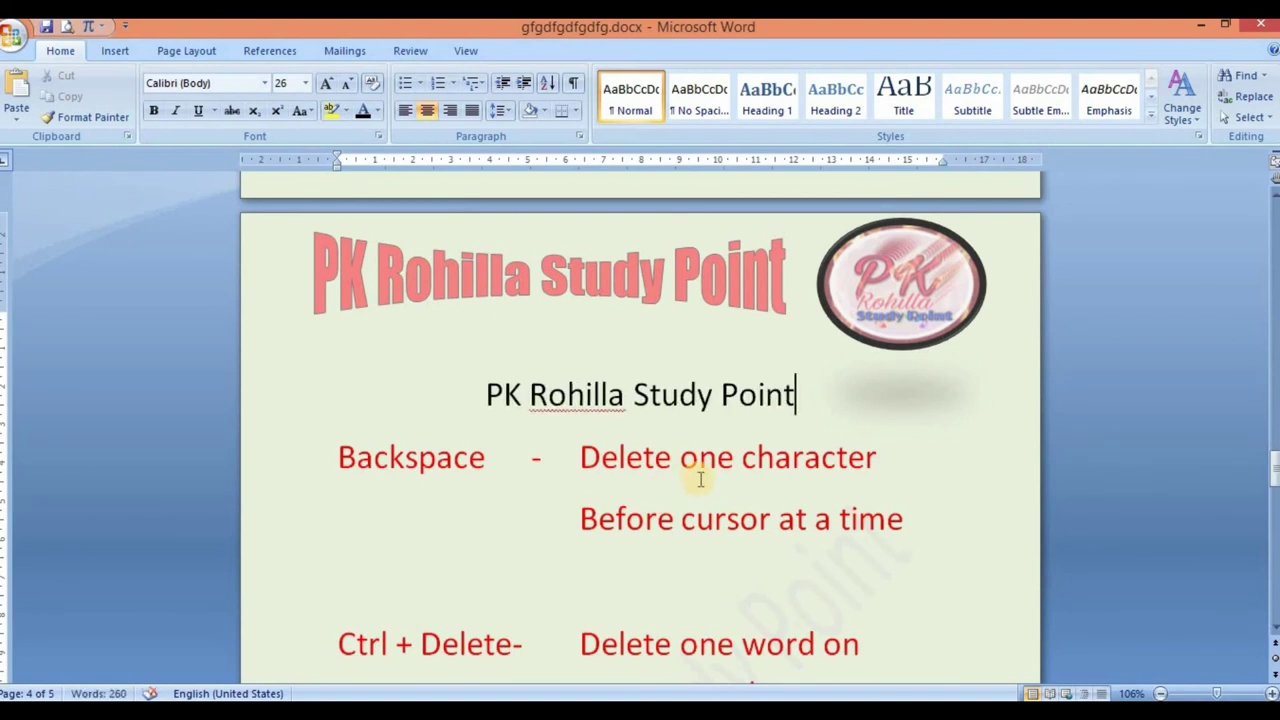
Place the caret at several spots in the 'Ctrl + Delete-' entry and select its label
scroll(629, 397, down, 1)
scroll(600, 480, down, 1)
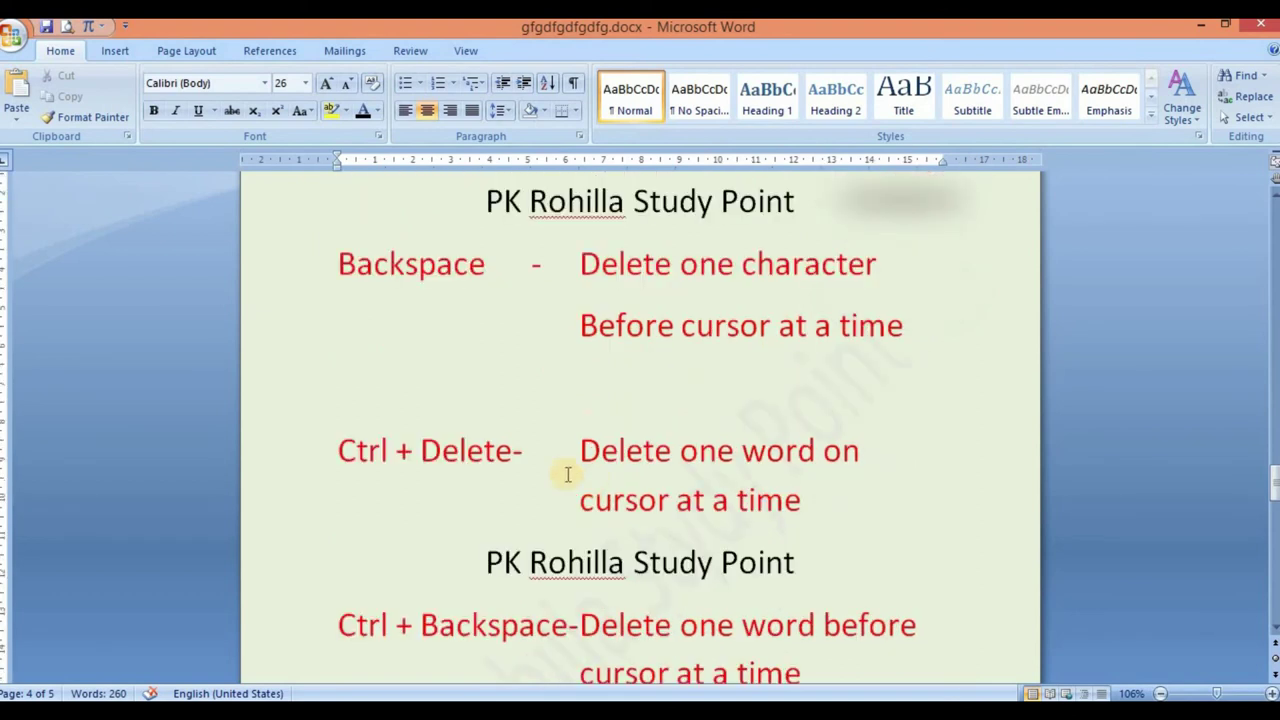
click(339, 450)
shift+click(522, 450)
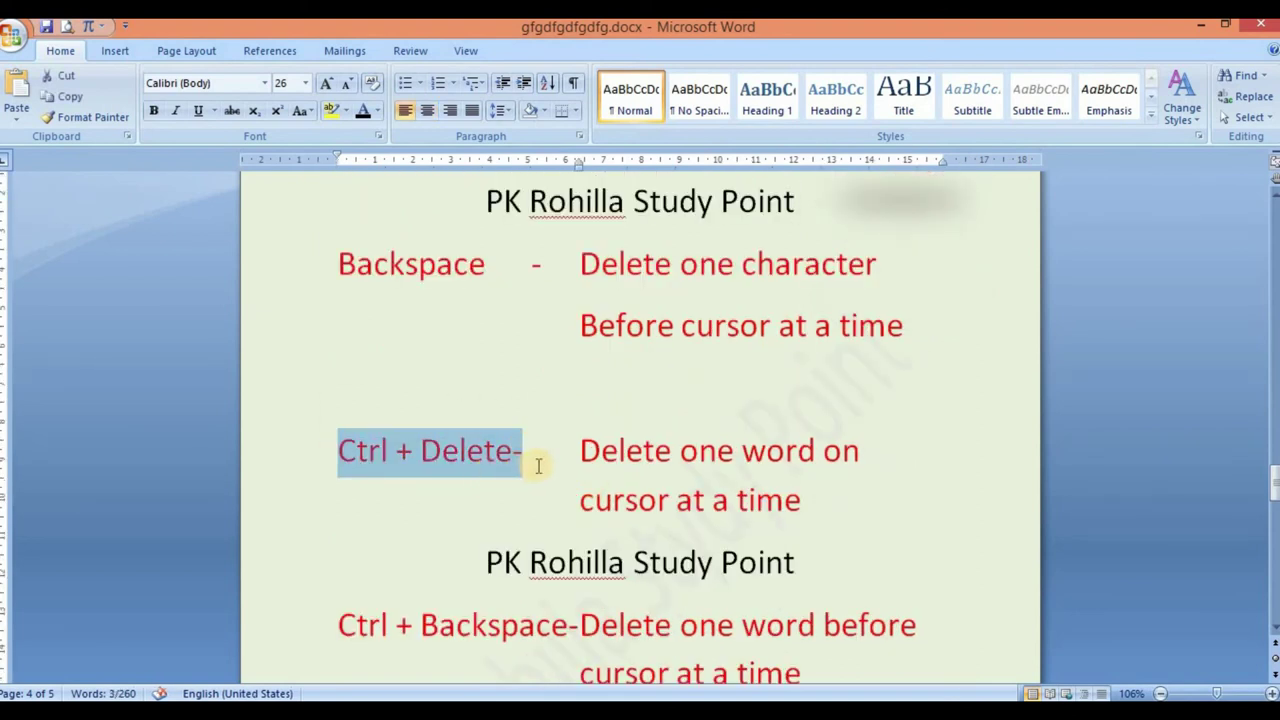
click(560, 451)
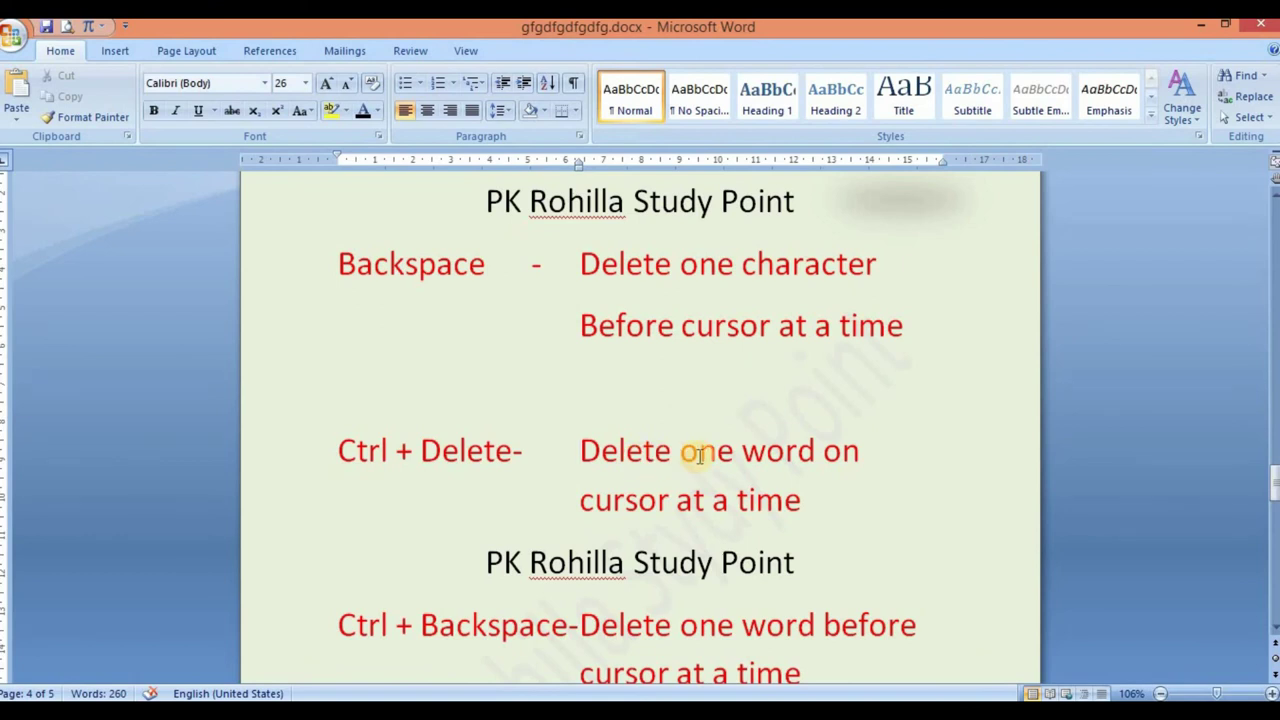
click(506, 451)
Delete 'Point', then 'Rohilla' and 'Study' from the title with Ctrl+Delete, leaving just 'PK'
scroll(576, 372, up, 1)
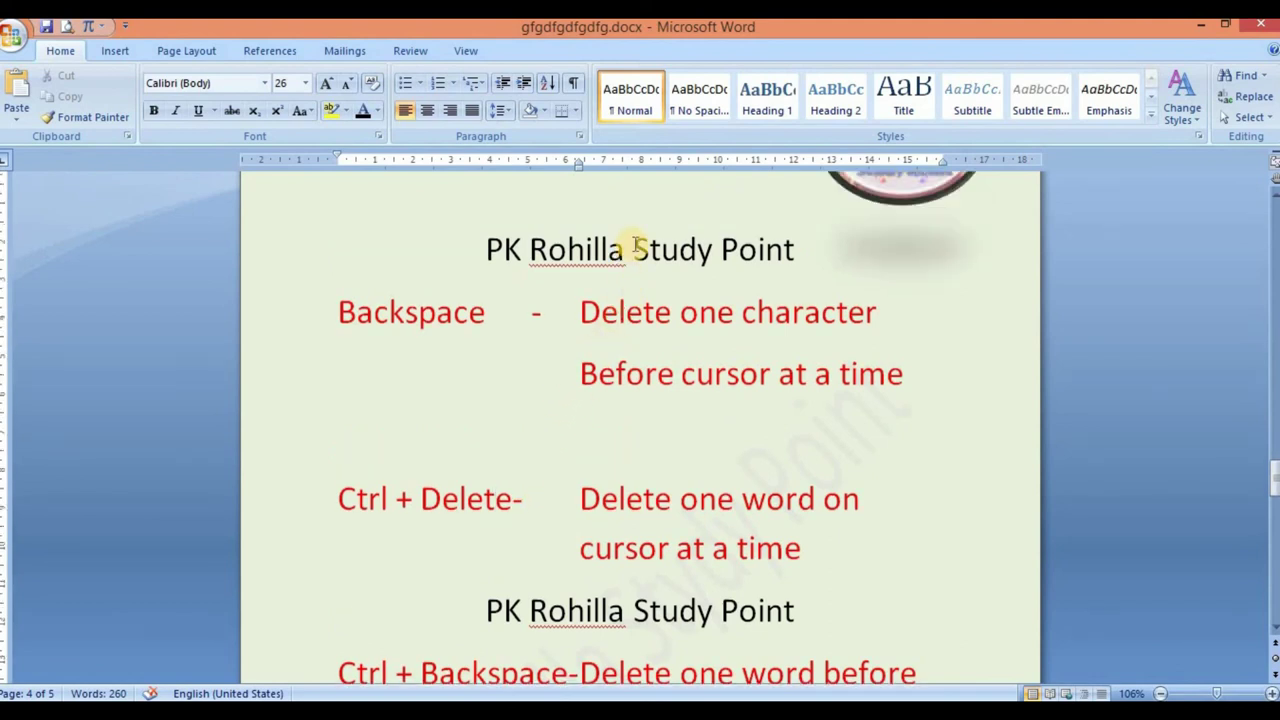
click(716, 248)
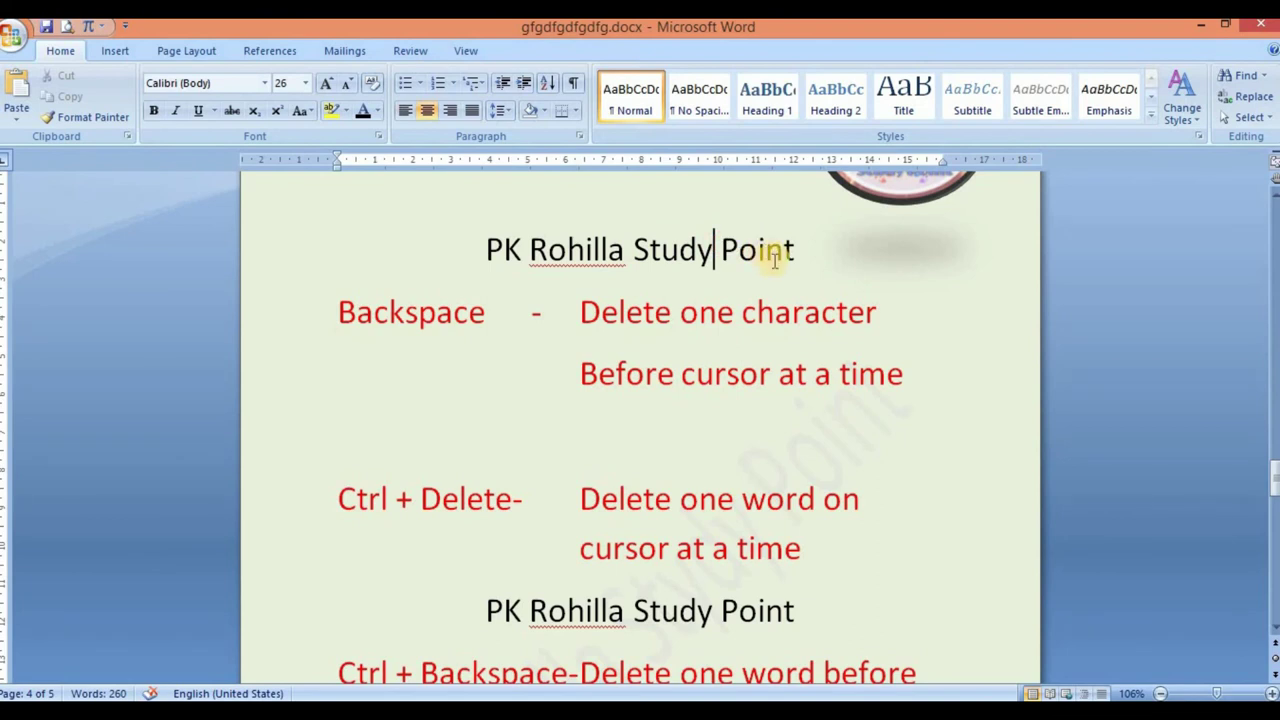
click(726, 248)
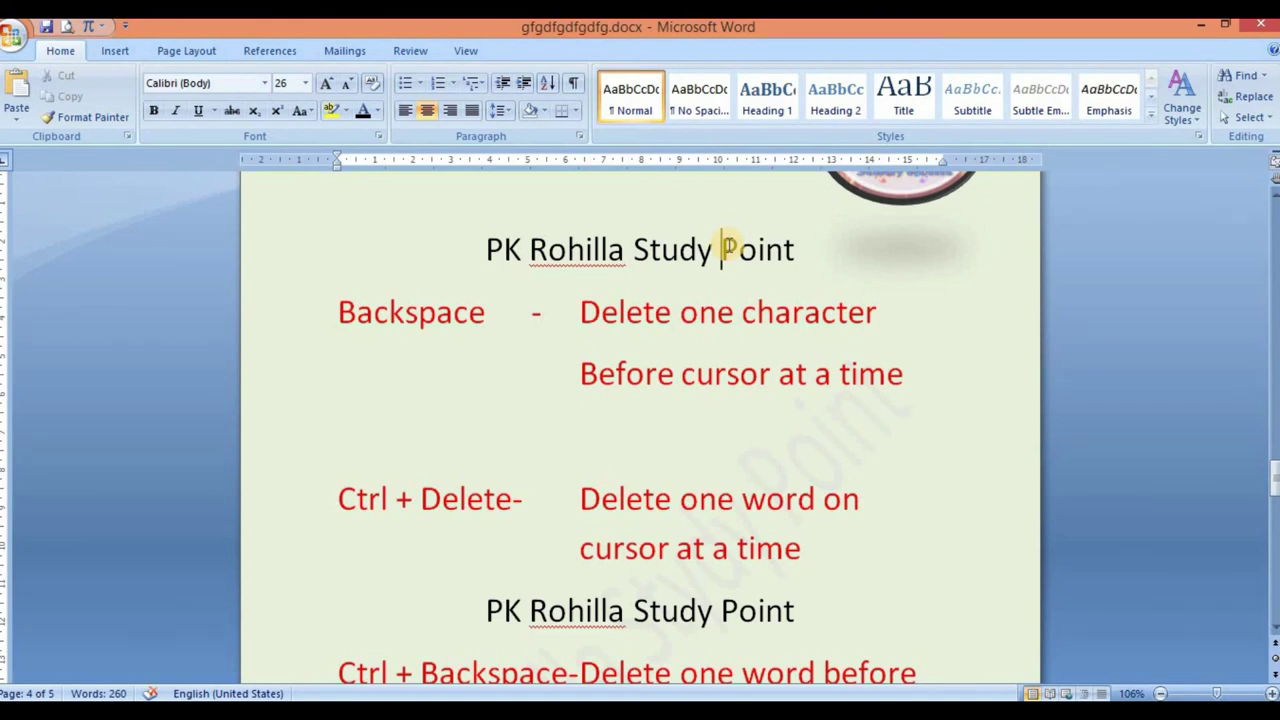
key(ctrl+Delete)
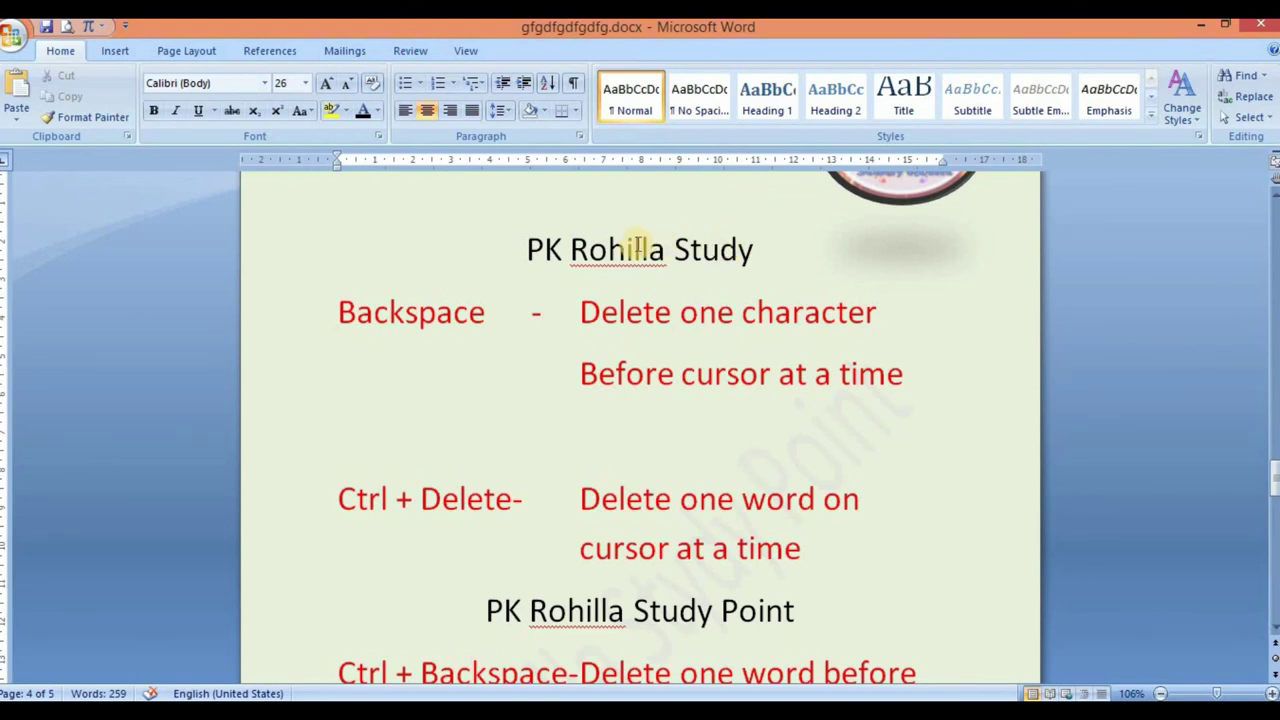
click(564, 250)
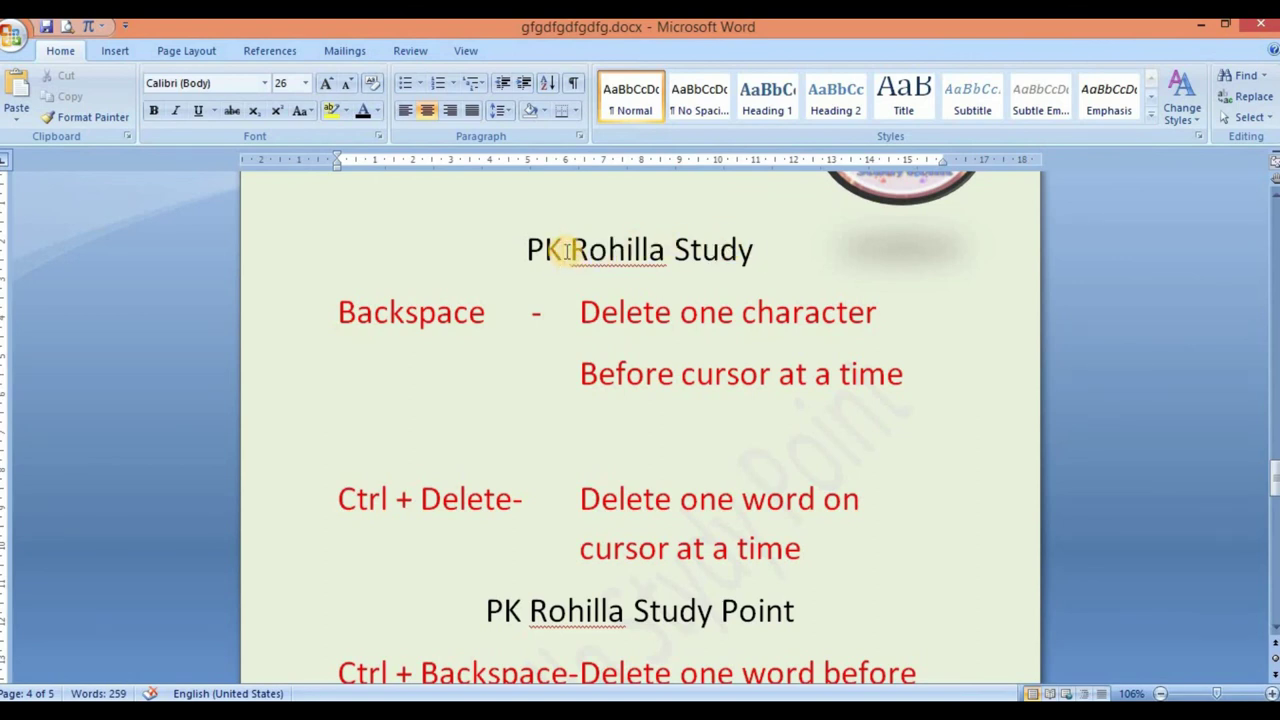
key(ctrl+Delete)
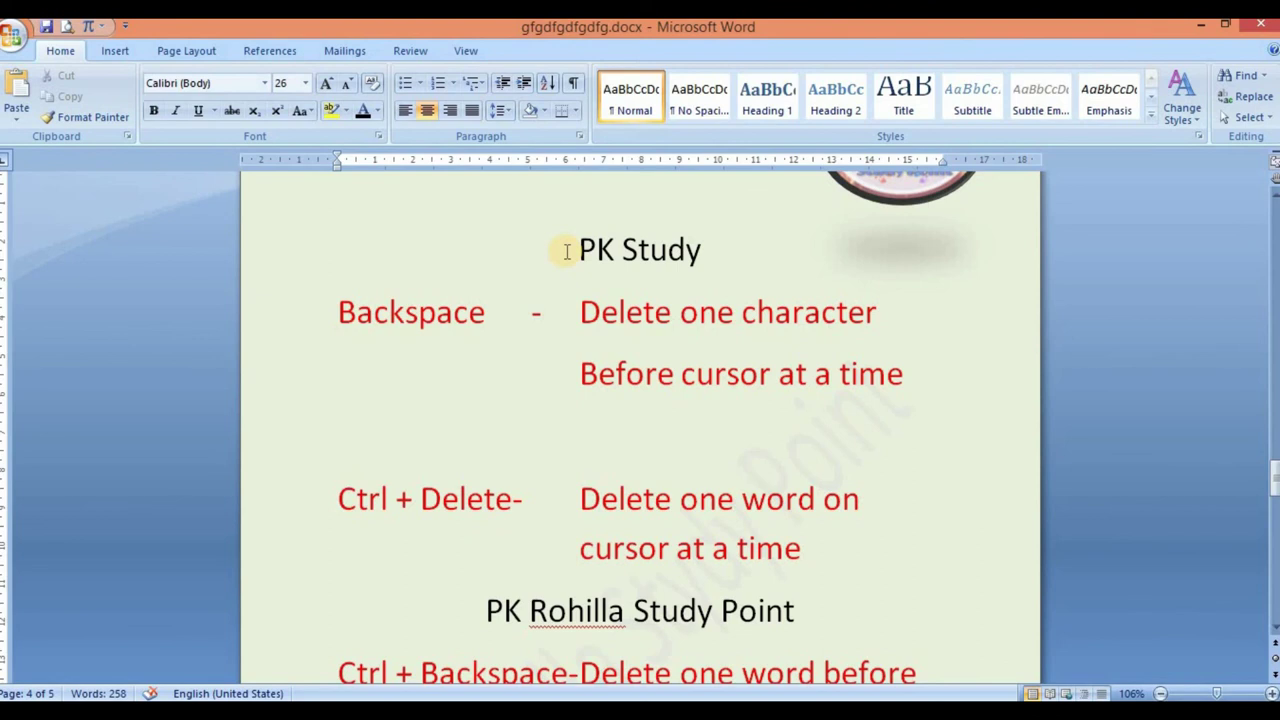
key(ctrl+Delete)
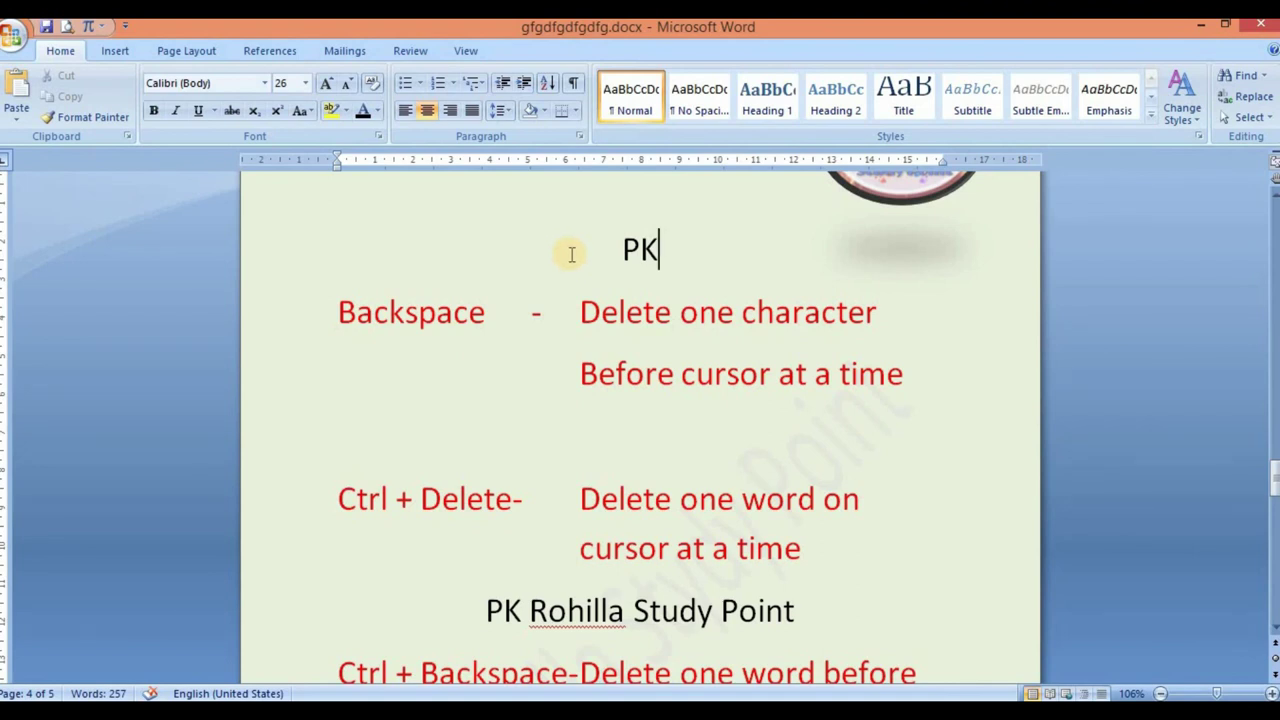
Erase the 'PK Rohilla Study Point' line above Ctrl + Backspace word by word with Ctrl+Backspace
scroll(565, 300, down, 3)
scroll(500, 400, down, 1)
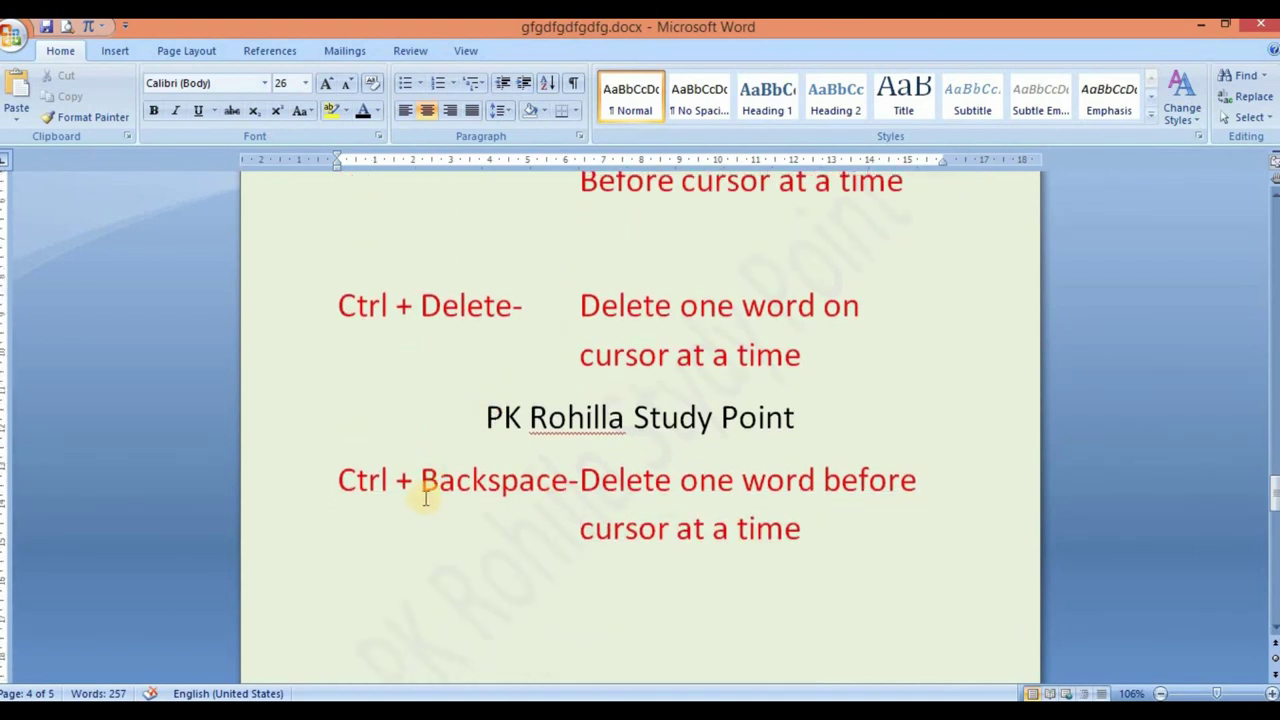
click(569, 481)
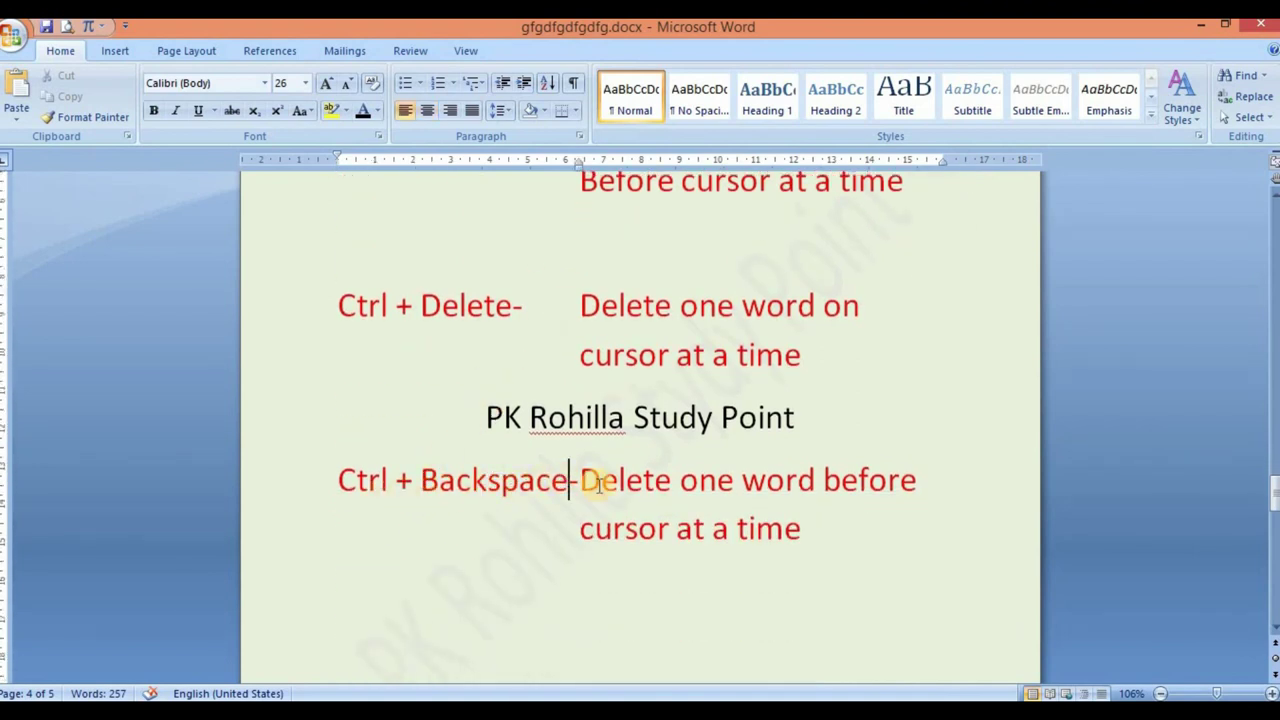
click(802, 420)
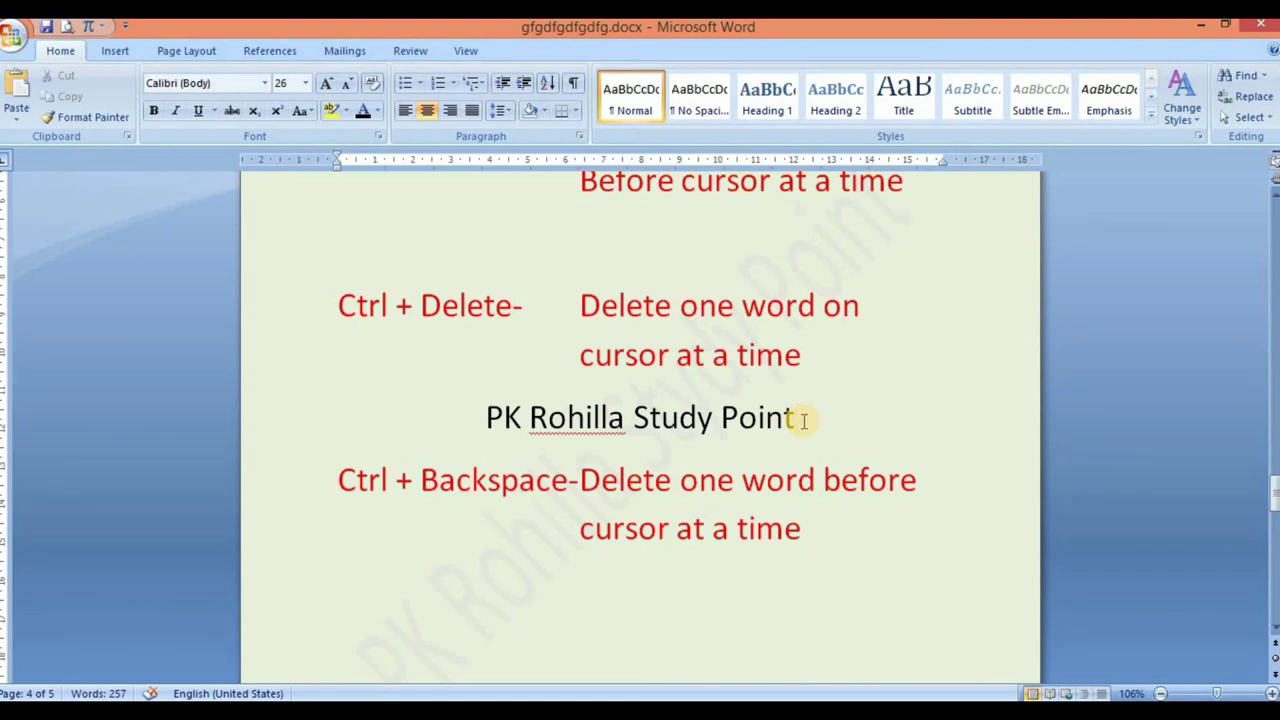
key(ctrl+BackSpace)
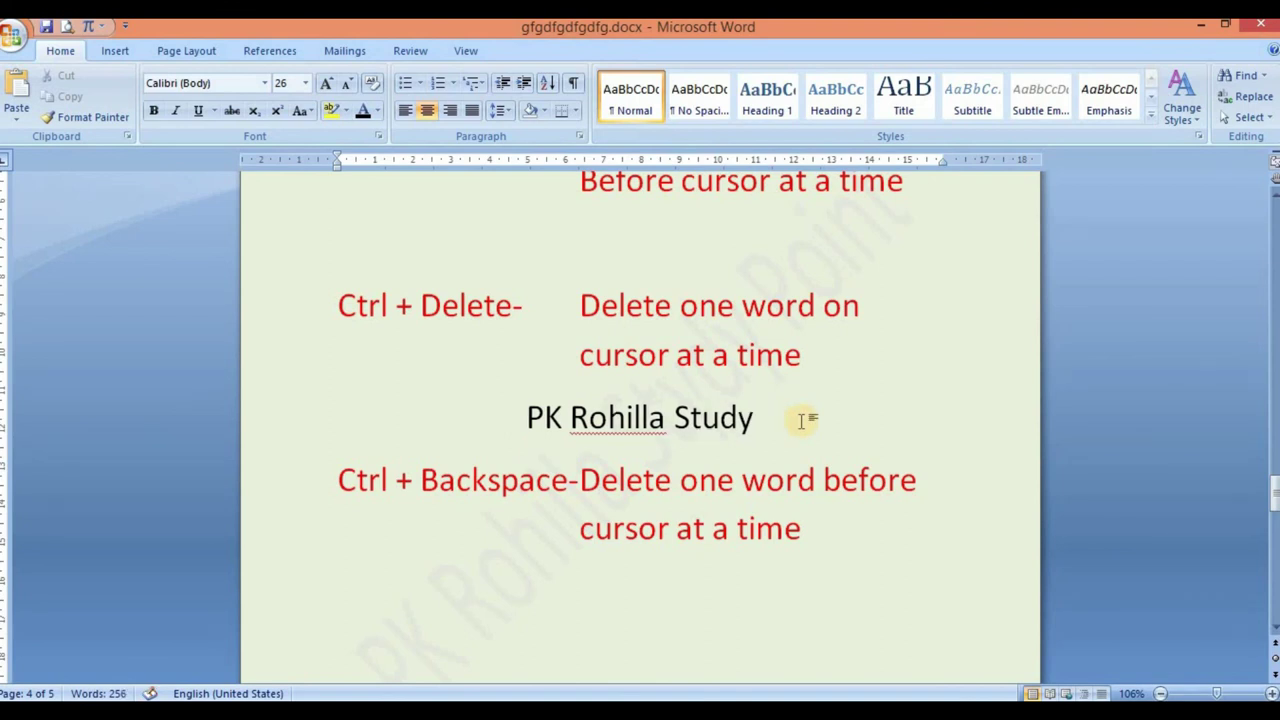
key(ctrl+BackSpace)
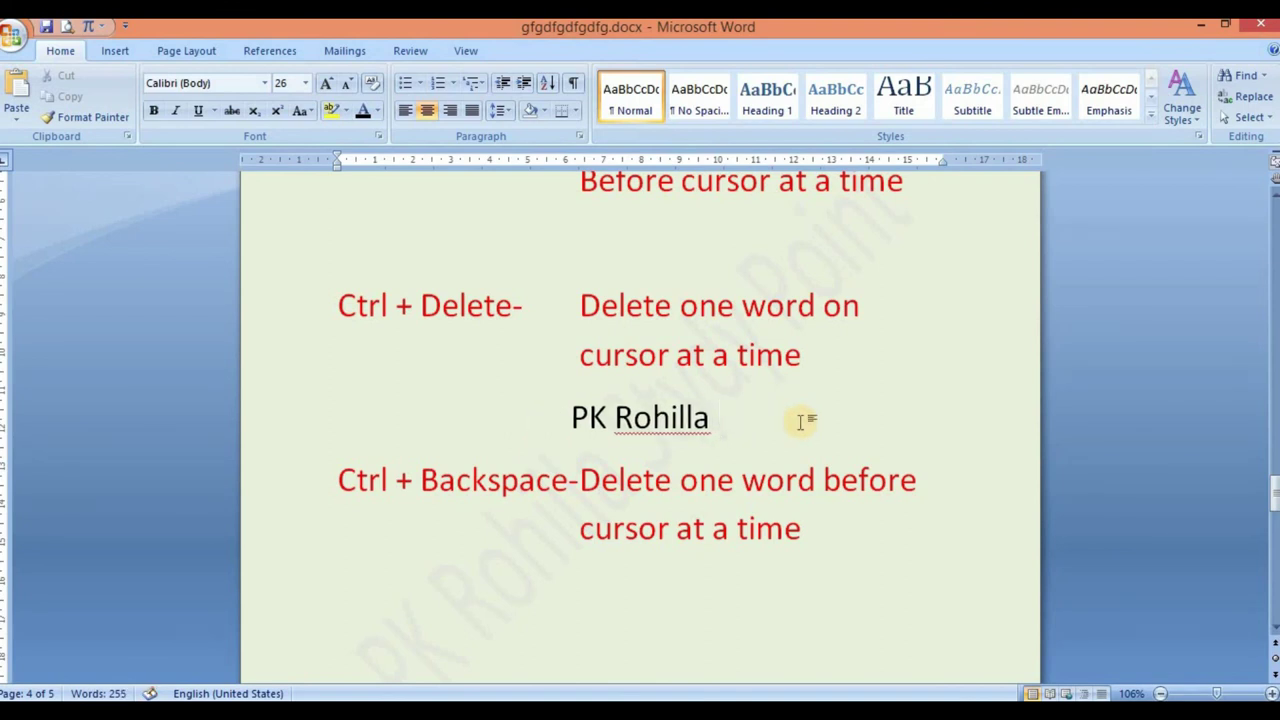
key(ctrl+BackSpace)
key(ctrl+BackSpace)
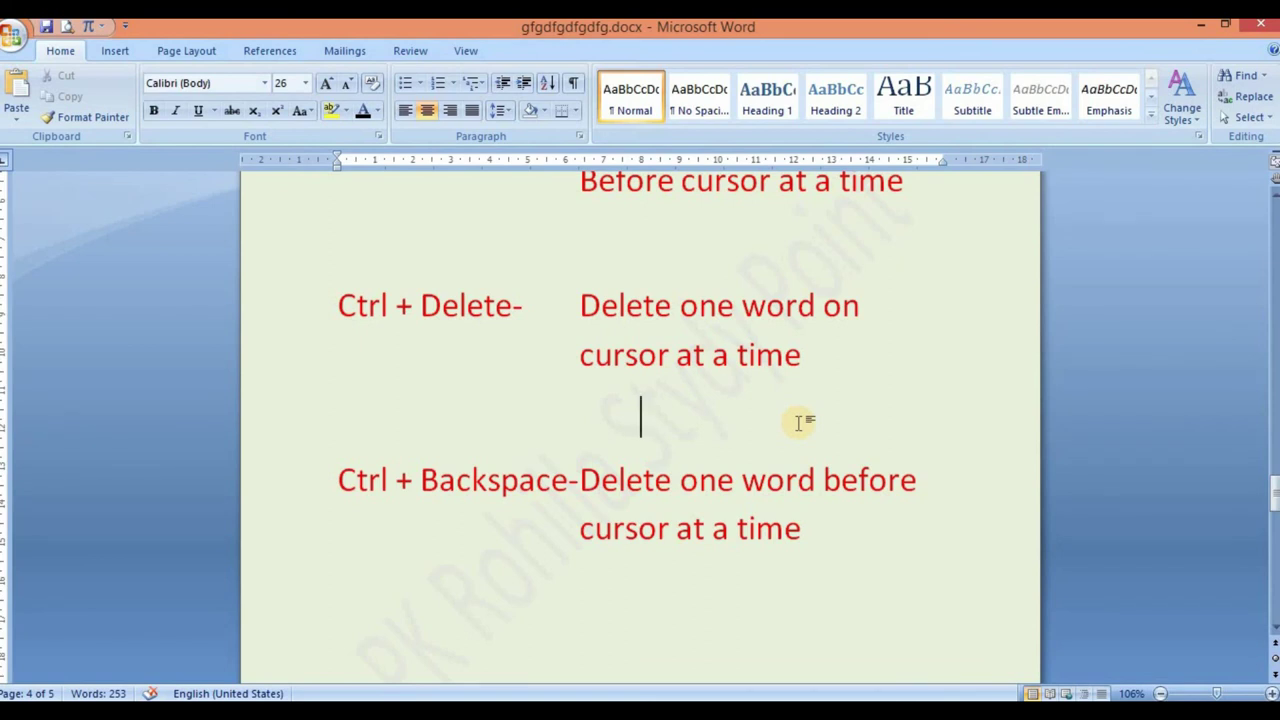
scroll(800, 422, down, 3)
scroll(786, 430, down, 3)
scroll(786, 430, down, 3)
scroll(777, 440, up, 2)
scroll(777, 428, up, 3)
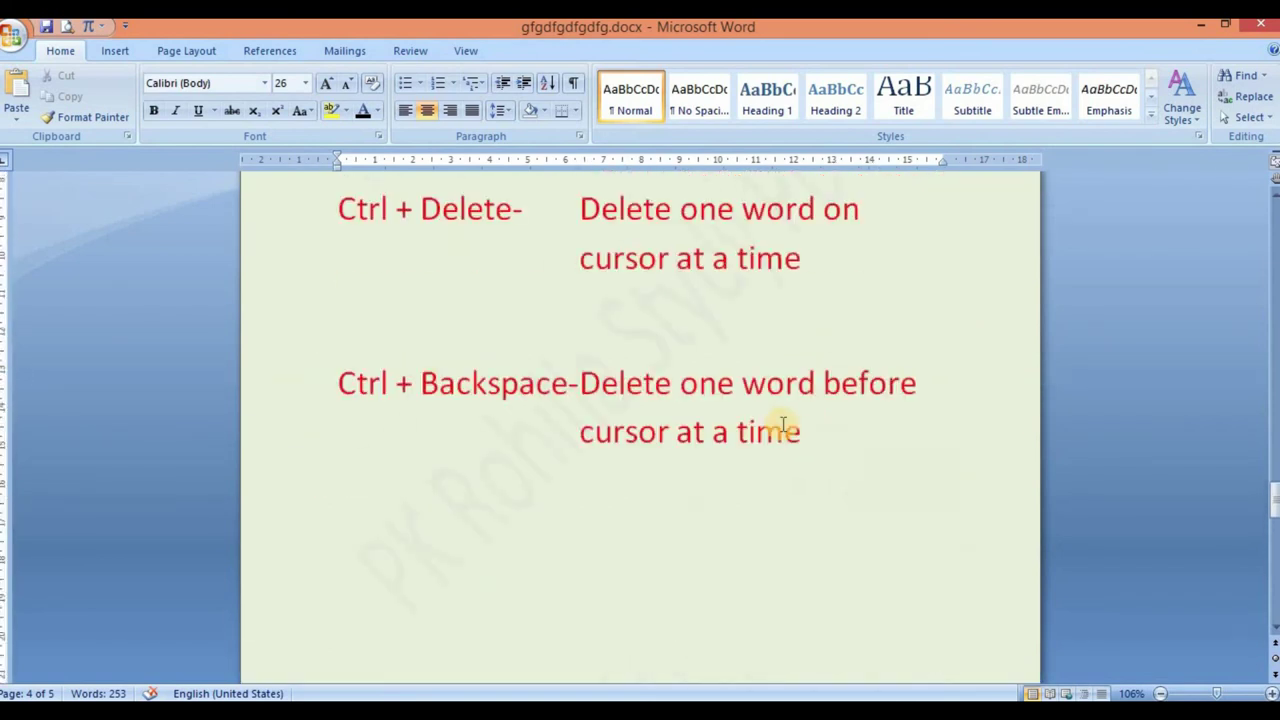
scroll(800, 405, up, 3)
click(786, 411)
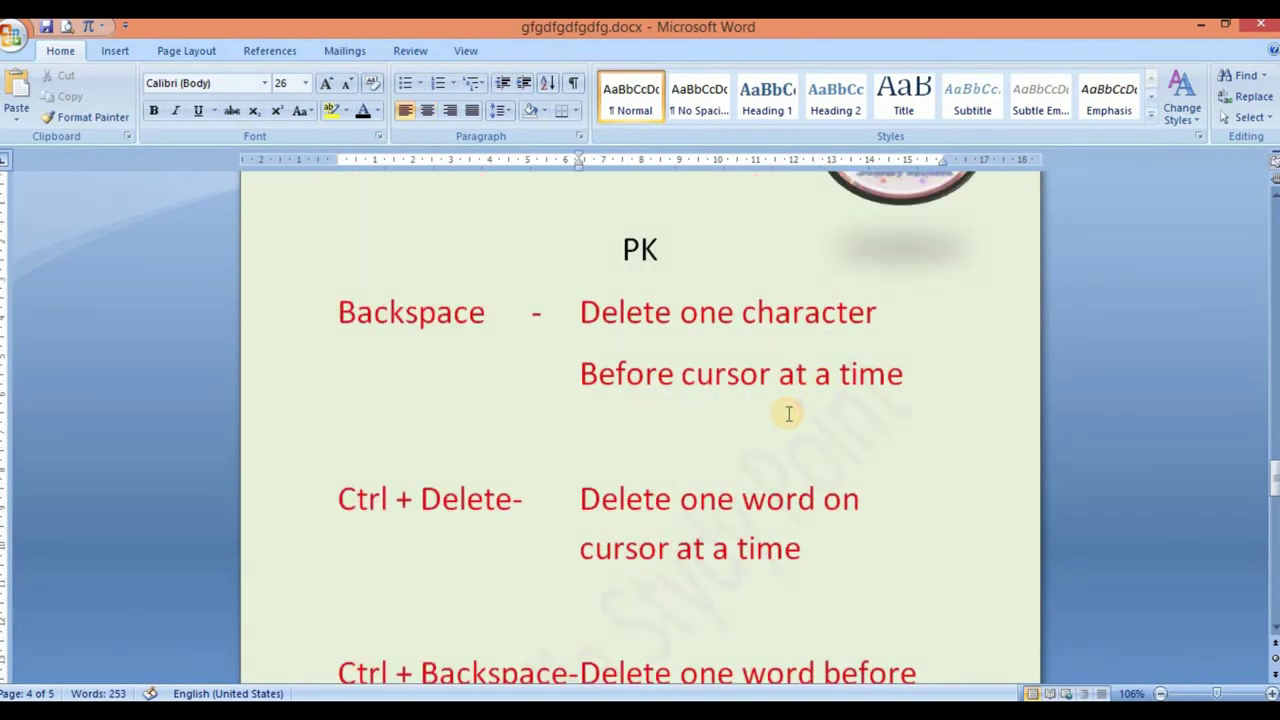